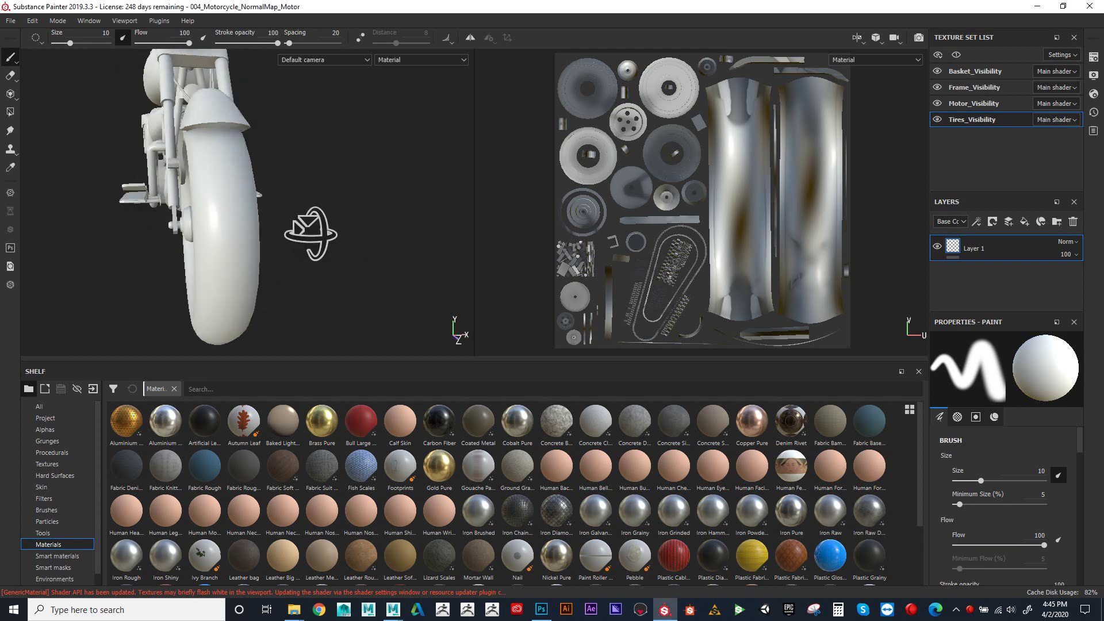
Step: Hide the Motor, Frame and Basket texture sets so only the tires remain visible
right_click_drag(319, 250, 409, 276, "alt")
middle_click_drag(409, 276, 340, 240, "alt")
right_click_drag(340, 239, 375, 240, "alt")
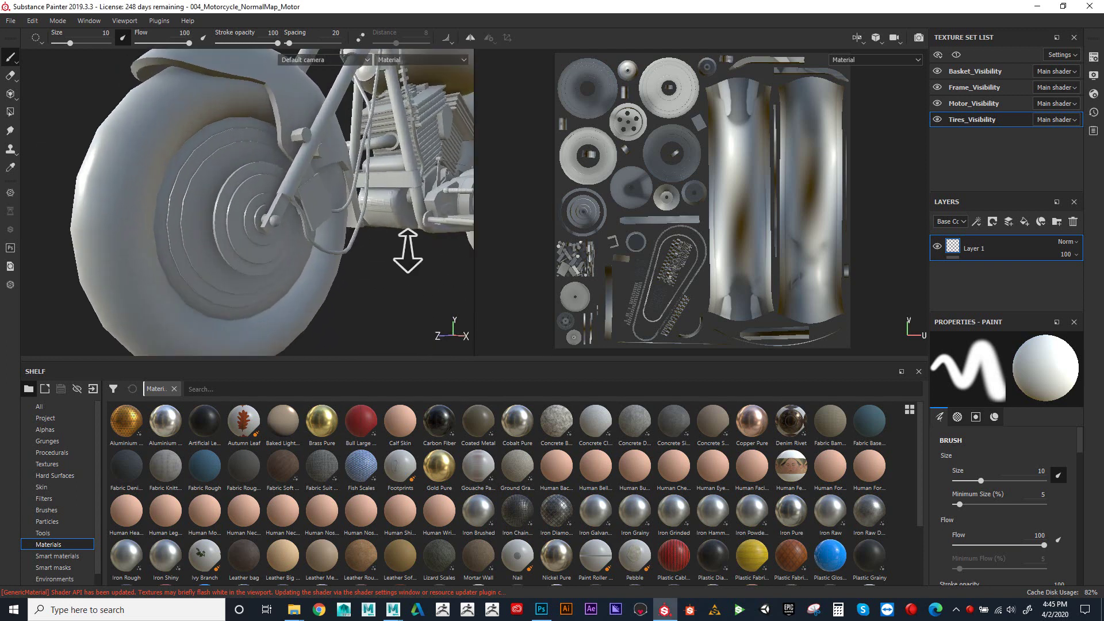
middle_click_drag(374, 239, 368, 241, "alt")
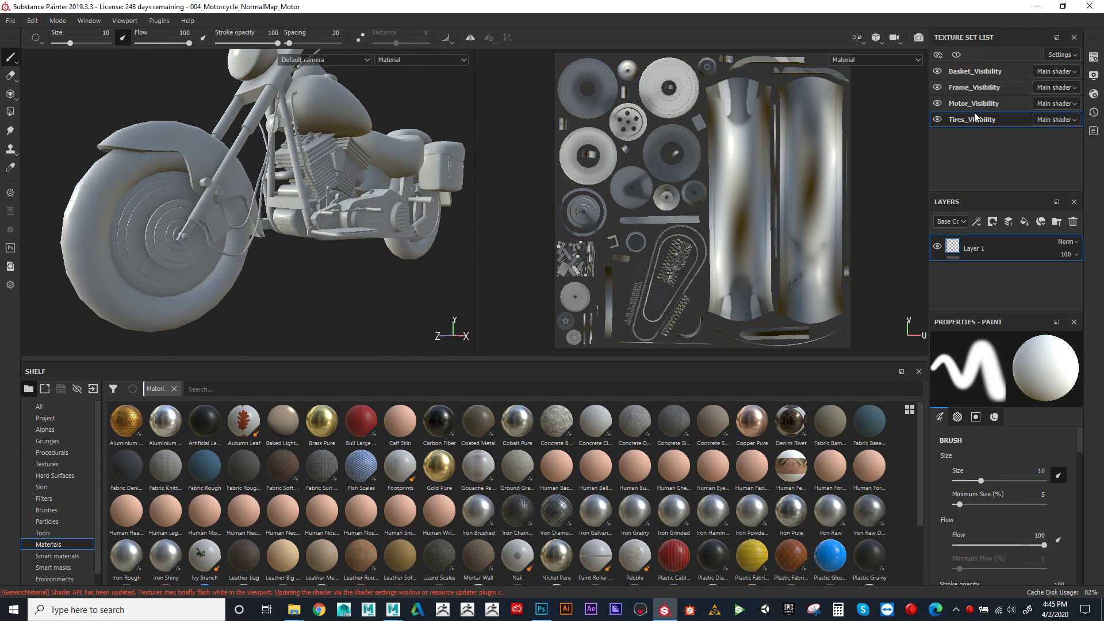
left_click(937, 102)
left_click(937, 87)
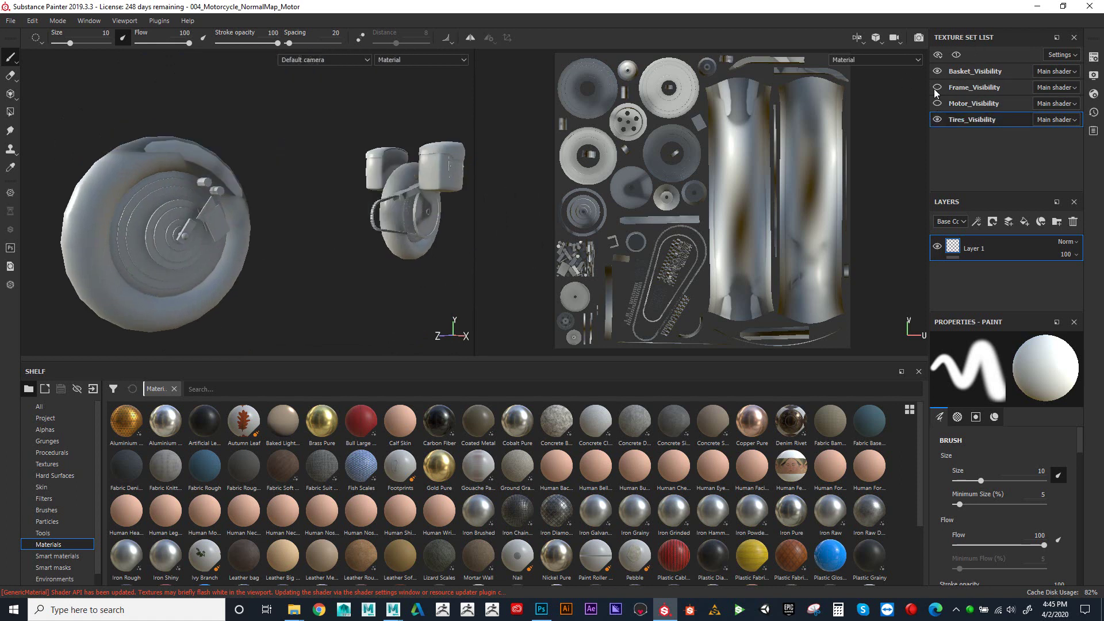
left_click(938, 71)
Step: Orbit around the tires, then switch to the Maya motorcycle scene
mouse_move(354, 216)
left_mouse_down("alt")
mouse_move(296, 209)
mouse_move(562, 217)
mouse_move(343, 217)
mouse_move(326, 200)
mouse_move(371, 257)
mouse_move(395, 222)
mouse_move(350, 222)
mouse_move(262, 176)
left_mouse_up("alt")
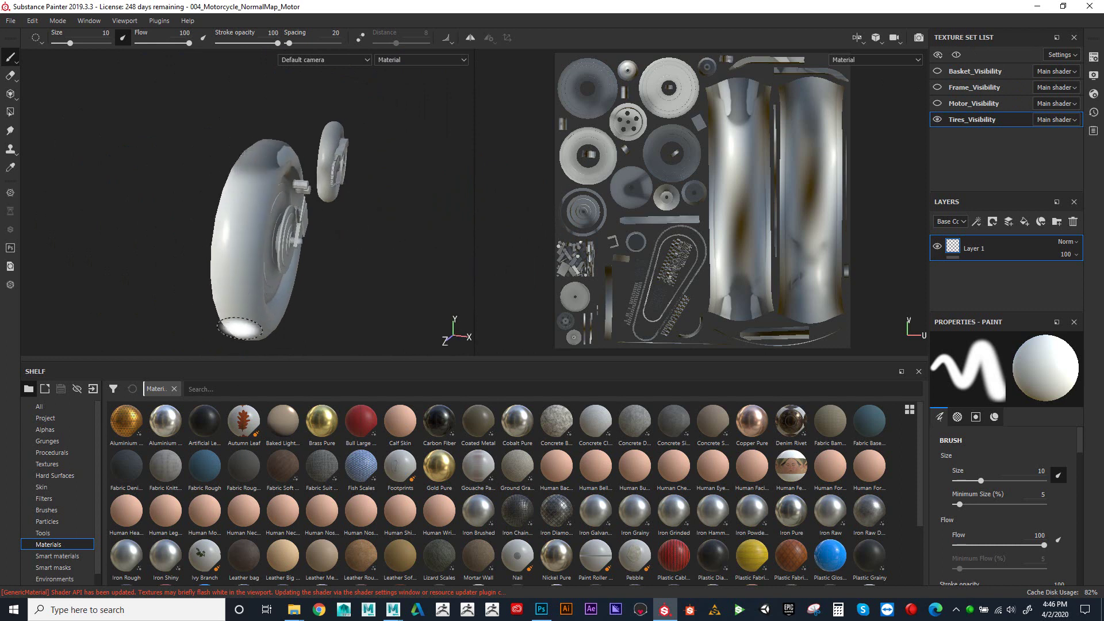
mouse_move(253, 221)
left_mouse_down("alt")
mouse_move(266, 240)
mouse_move(315, 232)
left_mouse_up("alt")
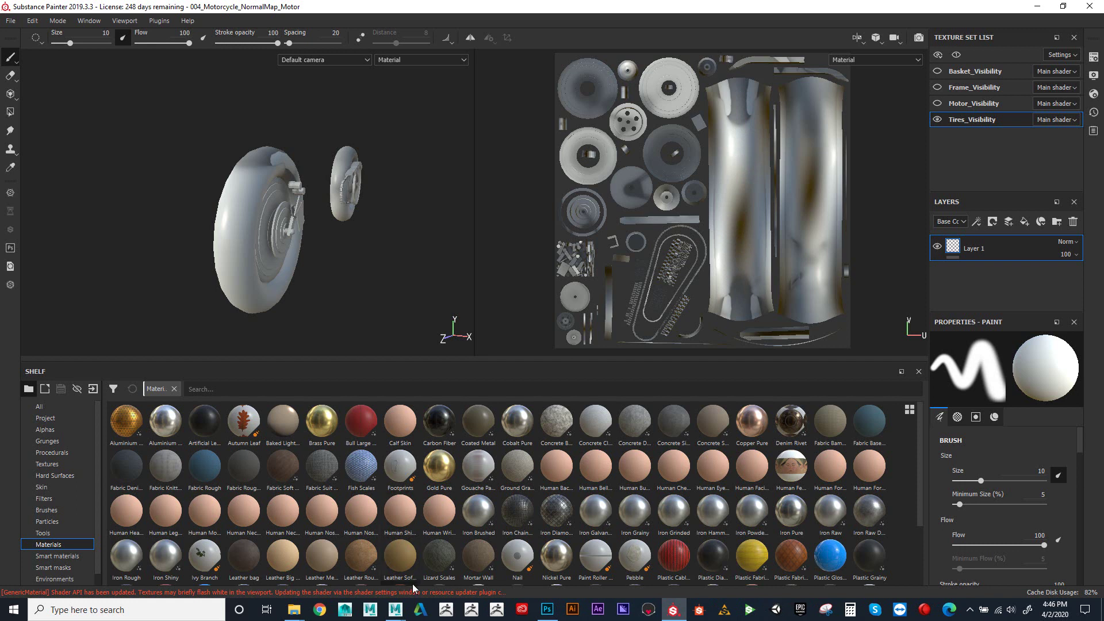
mouse_move(395, 610)
left_click(439, 523)
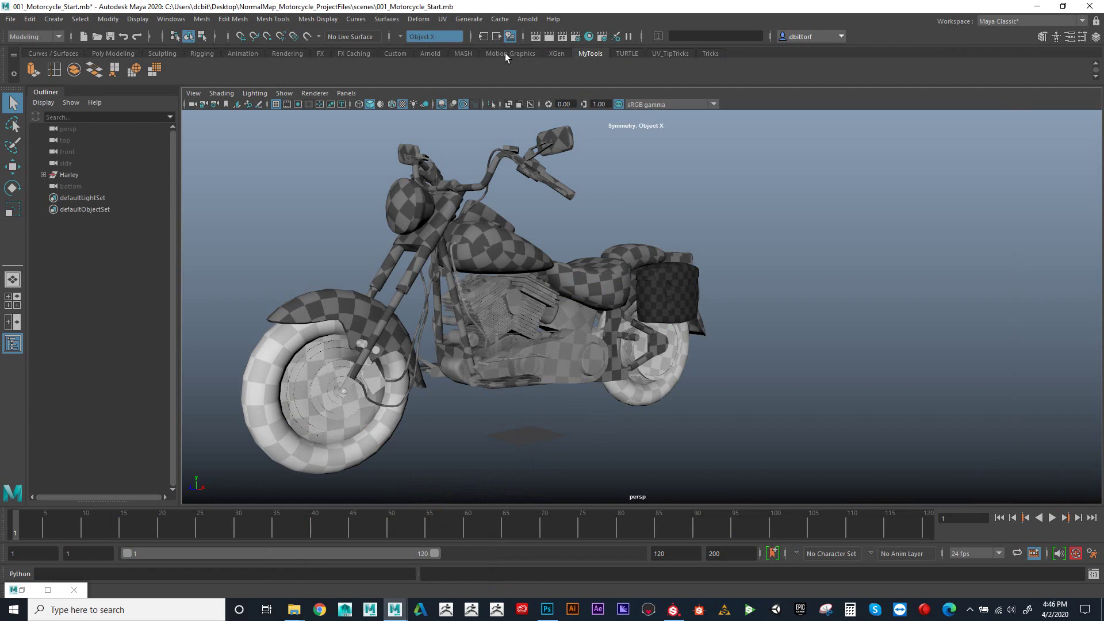
Step: Open Maya's UV Editor and close the floating UV Toolkit panel
left_click(523, 19)
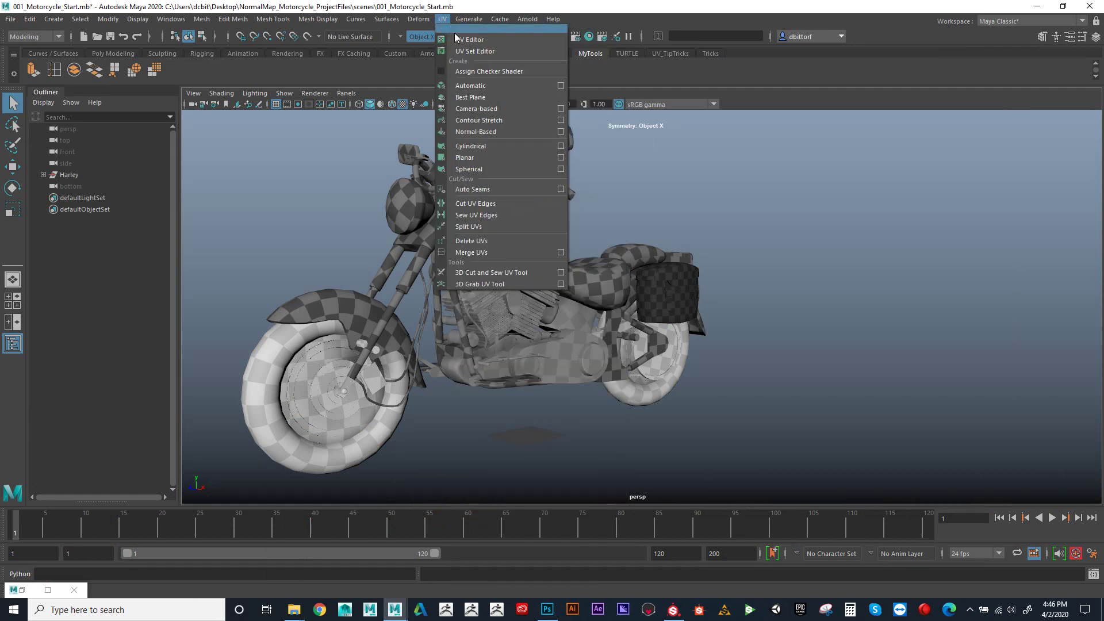
left_click(460, 36)
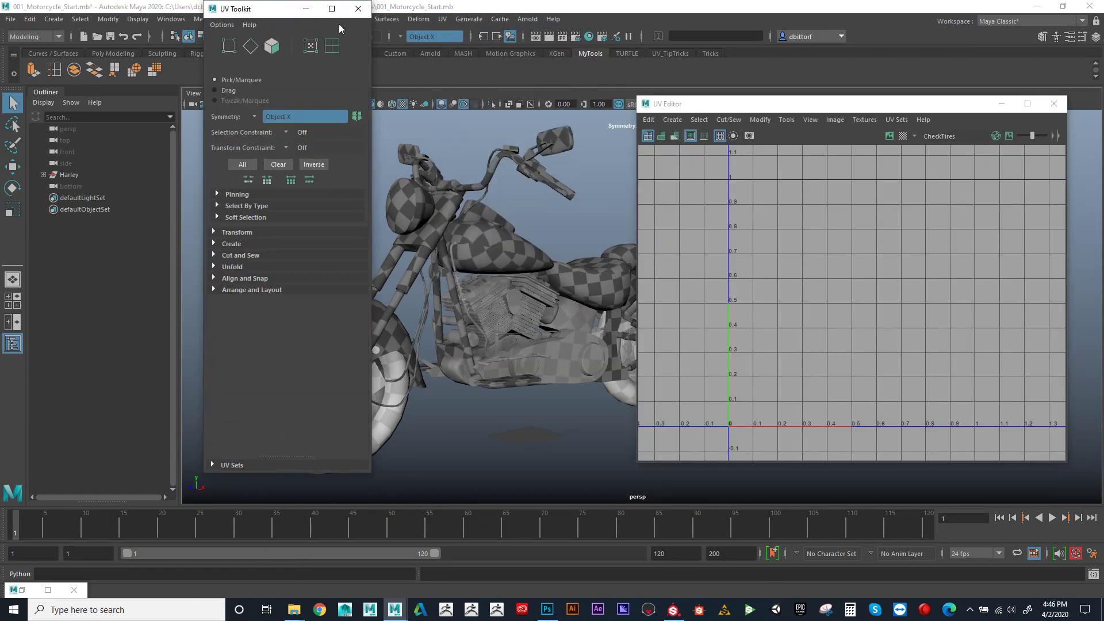
left_click(362, 9)
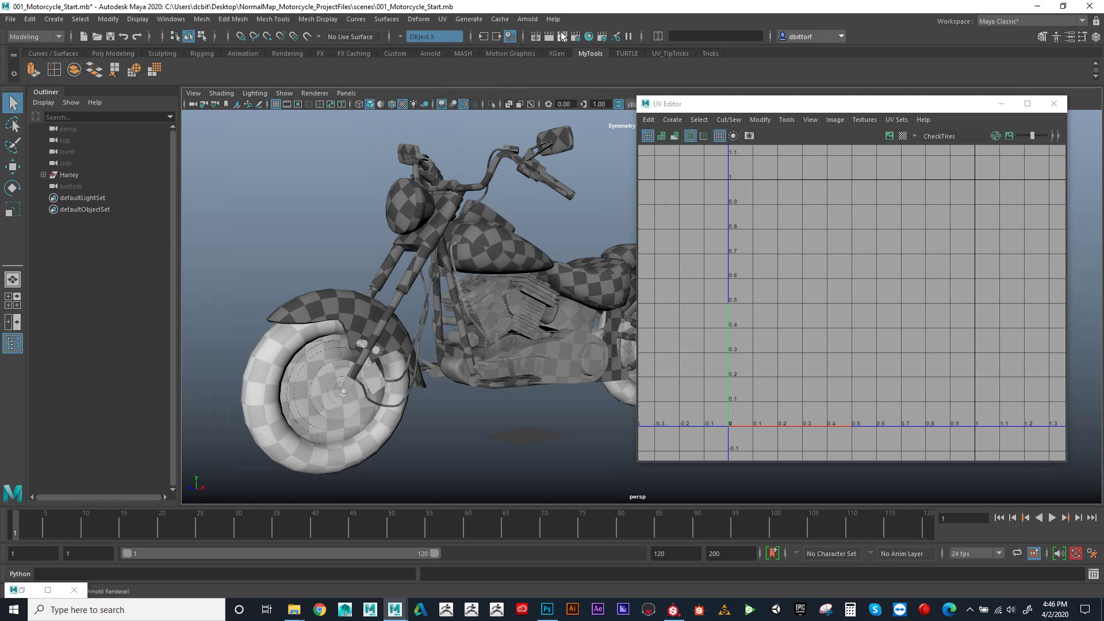
Step: Select all objects using the Tires_Visibility material via Hypershade
left_click(590, 36)
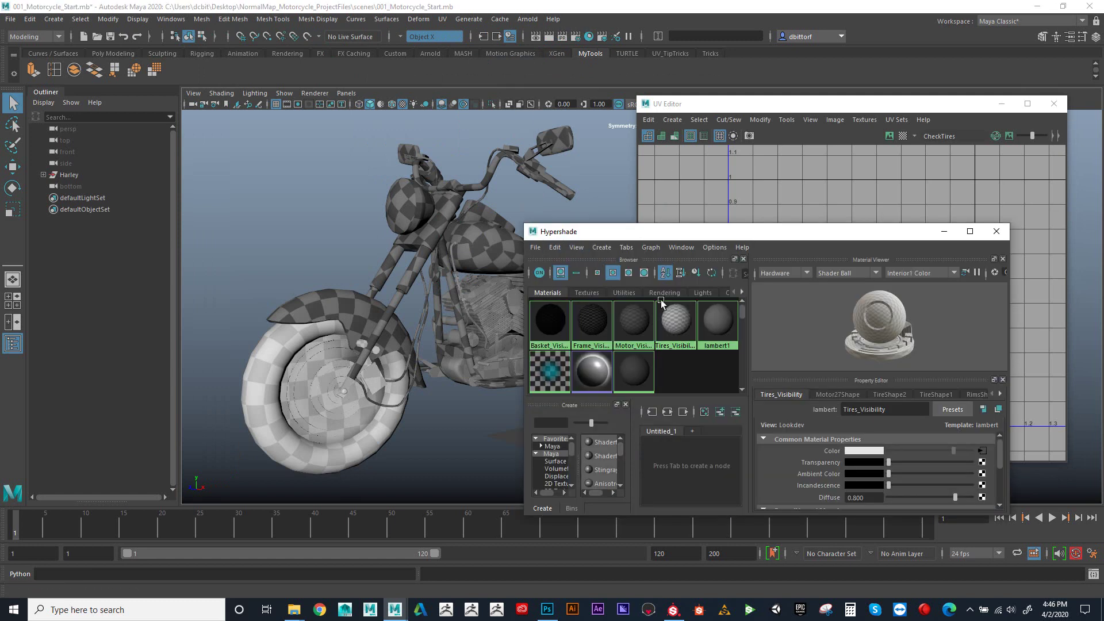
right_click_drag(674, 324, 714, 323)
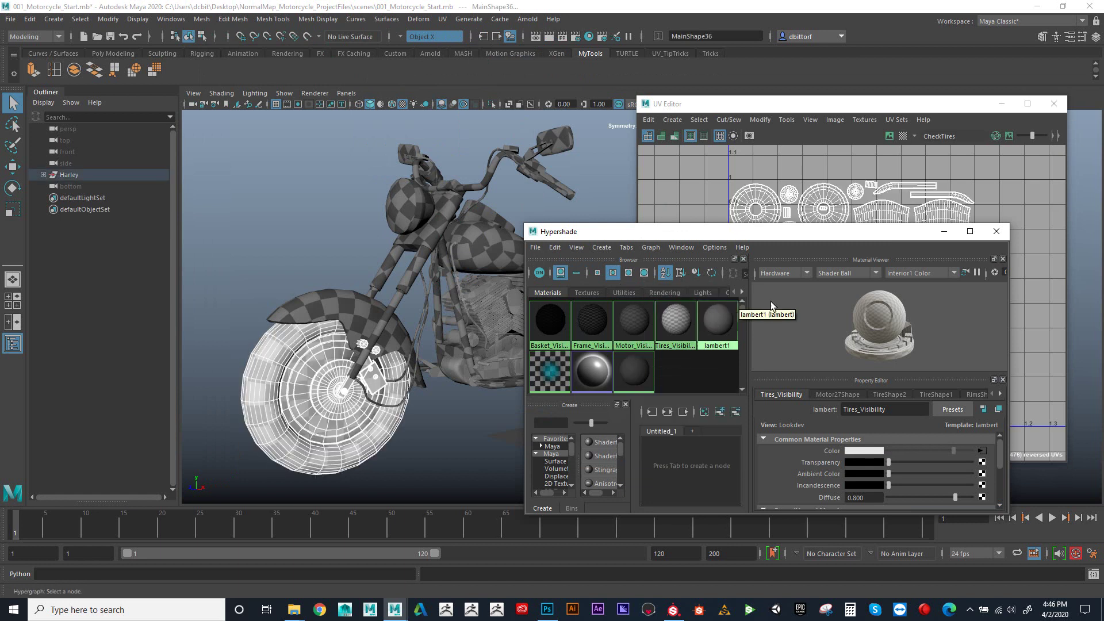
left_click(1000, 233)
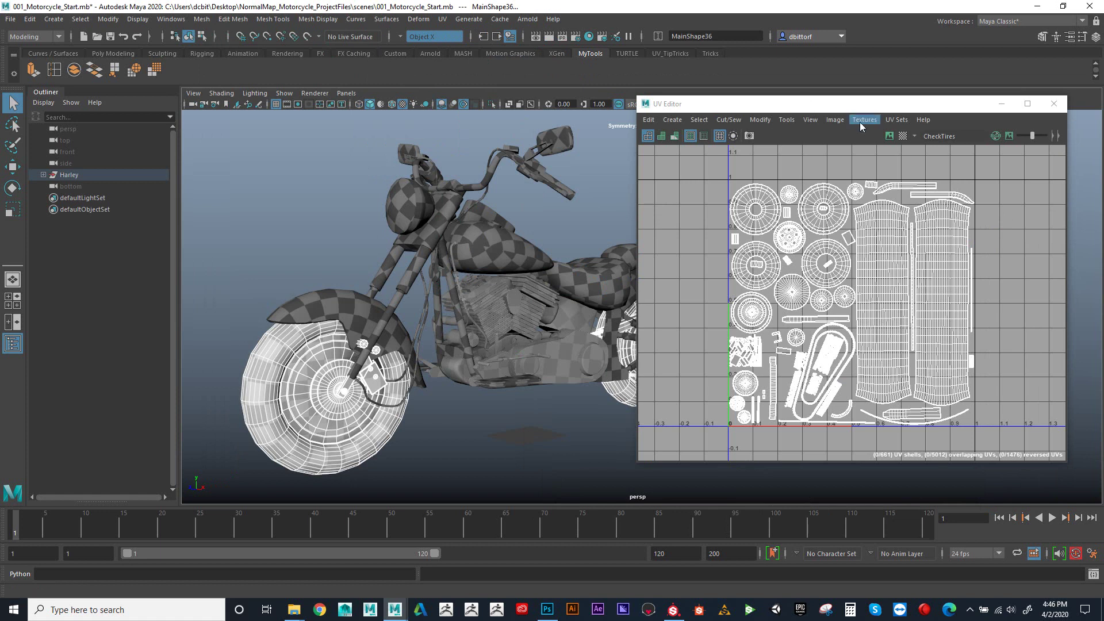
Step: Open UV Snapshot options and set the output file to Desktop/UV_Tires
left_click(834, 122)
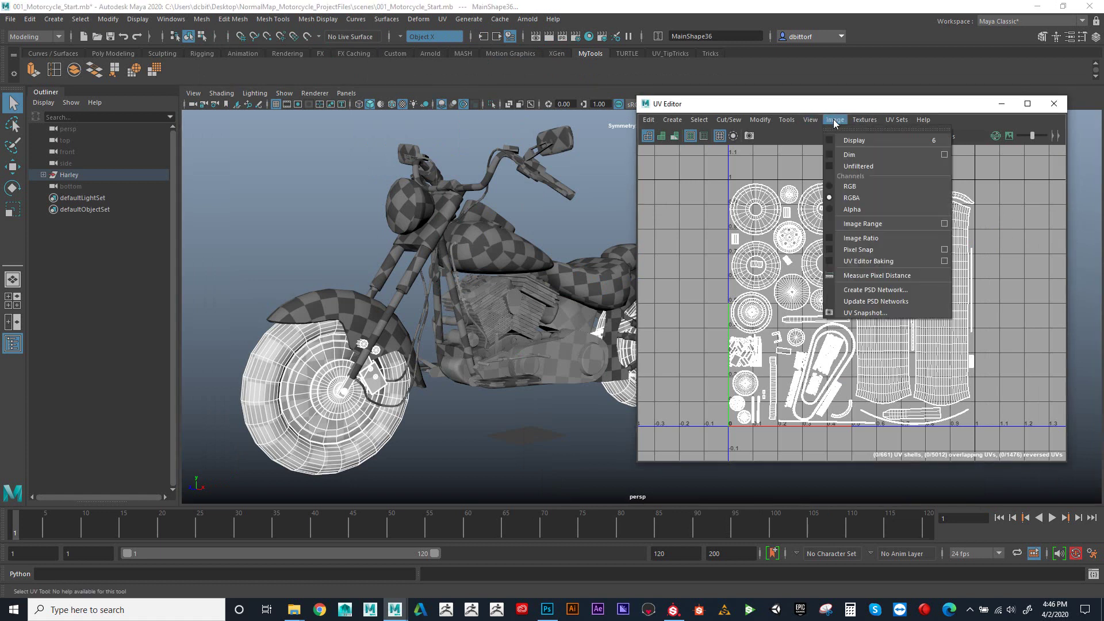
left_click(857, 312)
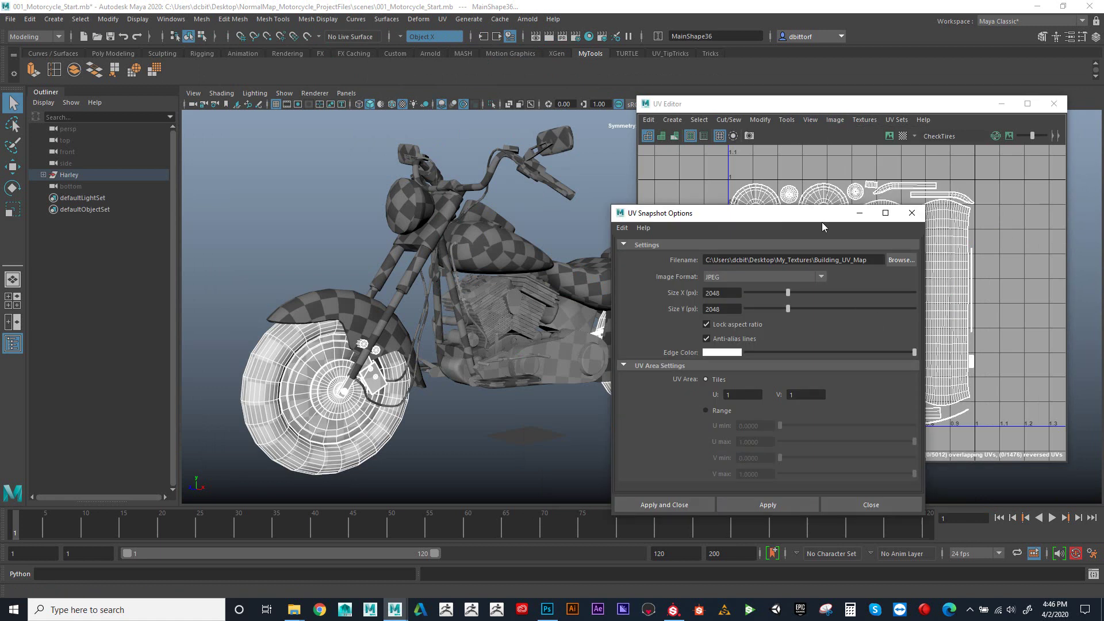
left_click_drag(822, 215, 661, 182)
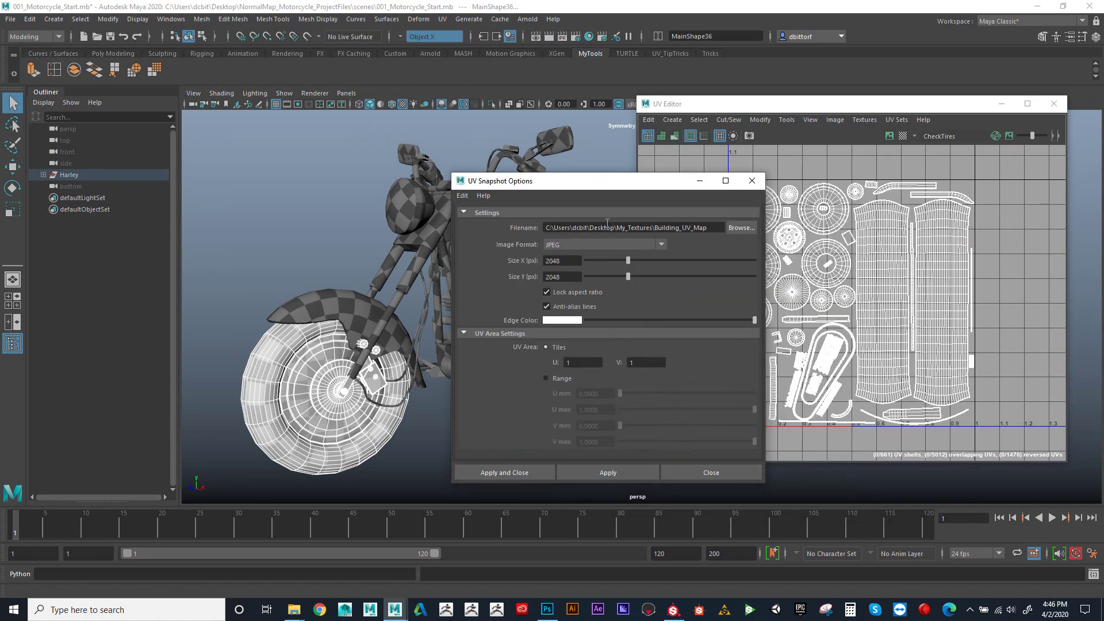
left_click(741, 228)
left_click(121, 168)
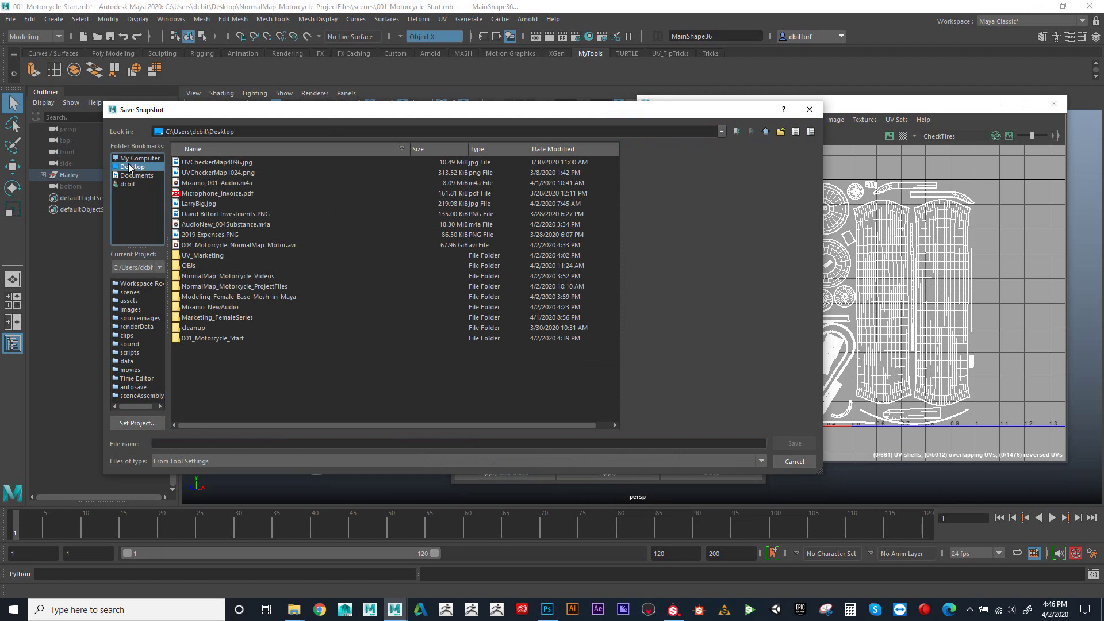
left_click(198, 445)
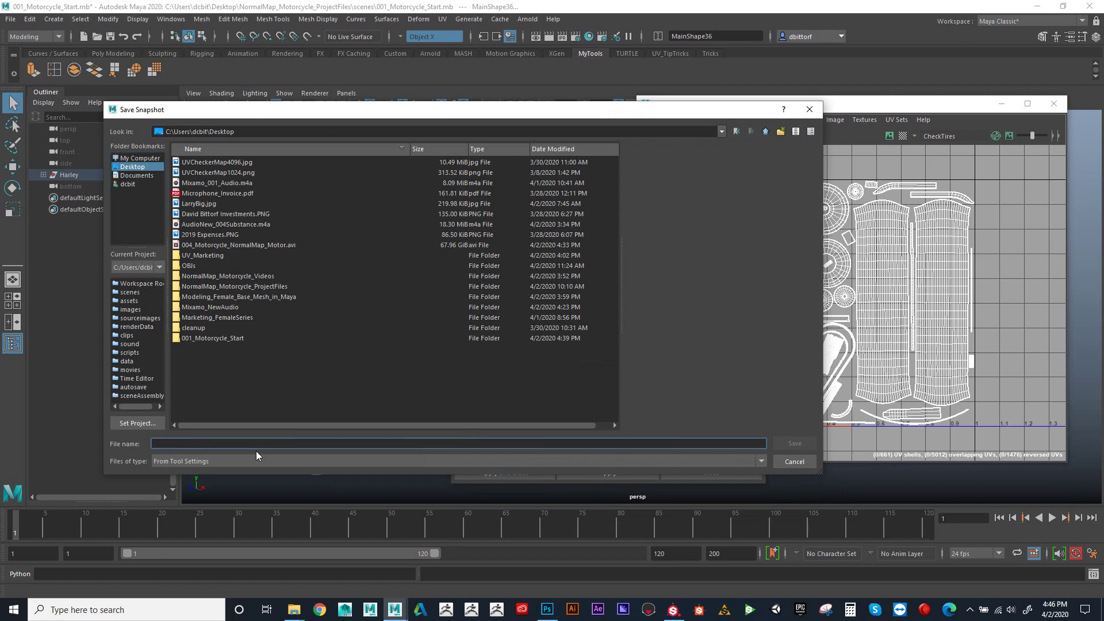
type("UV")
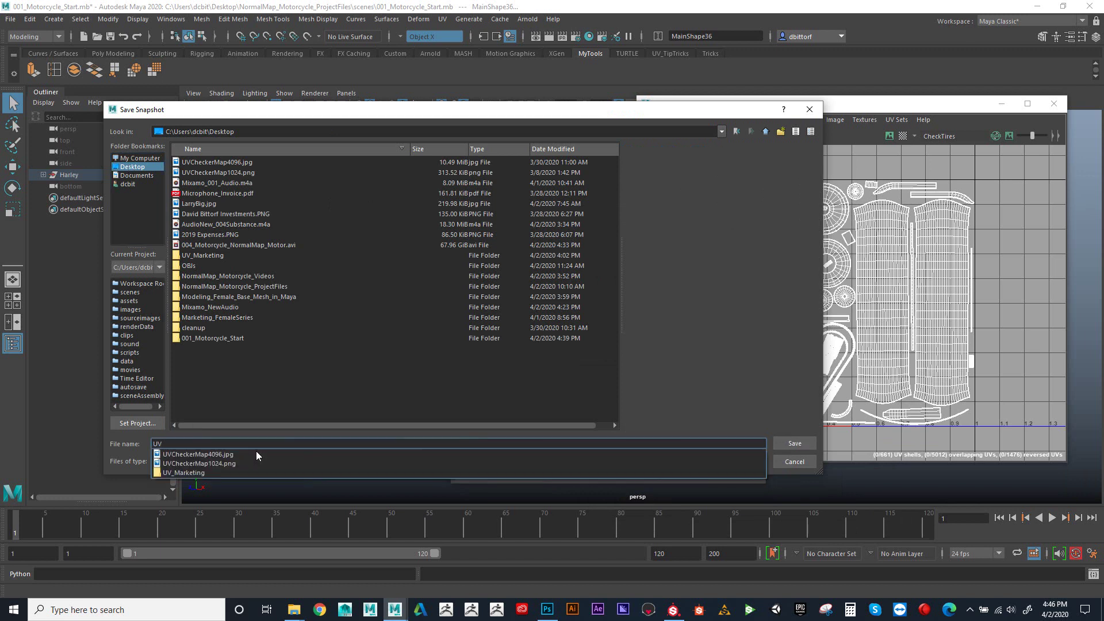
type("_Tires")
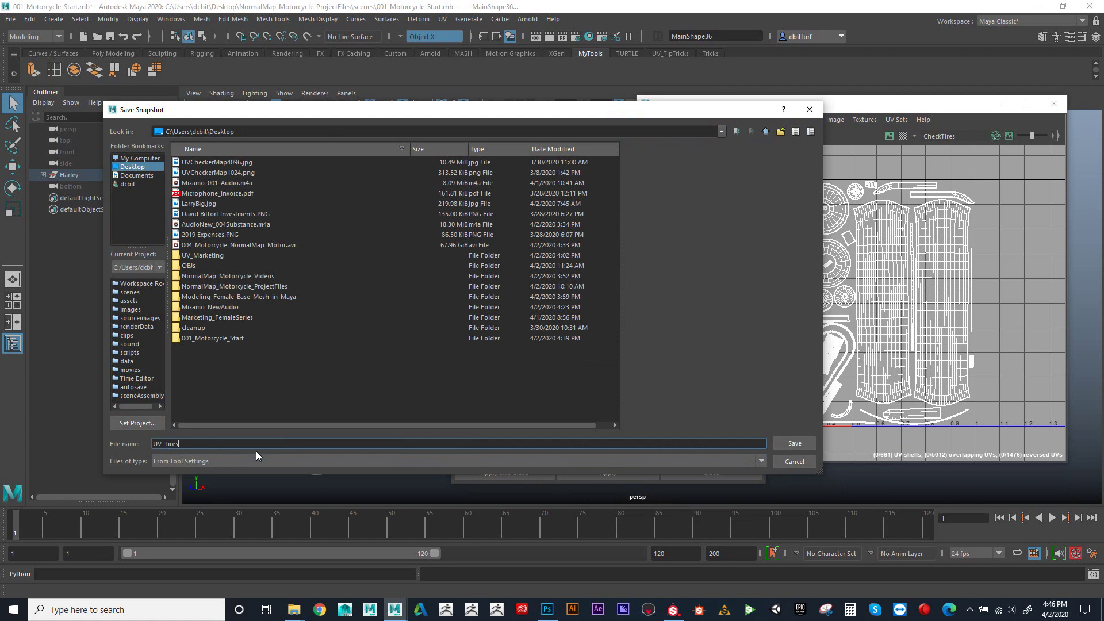
left_click(795, 443)
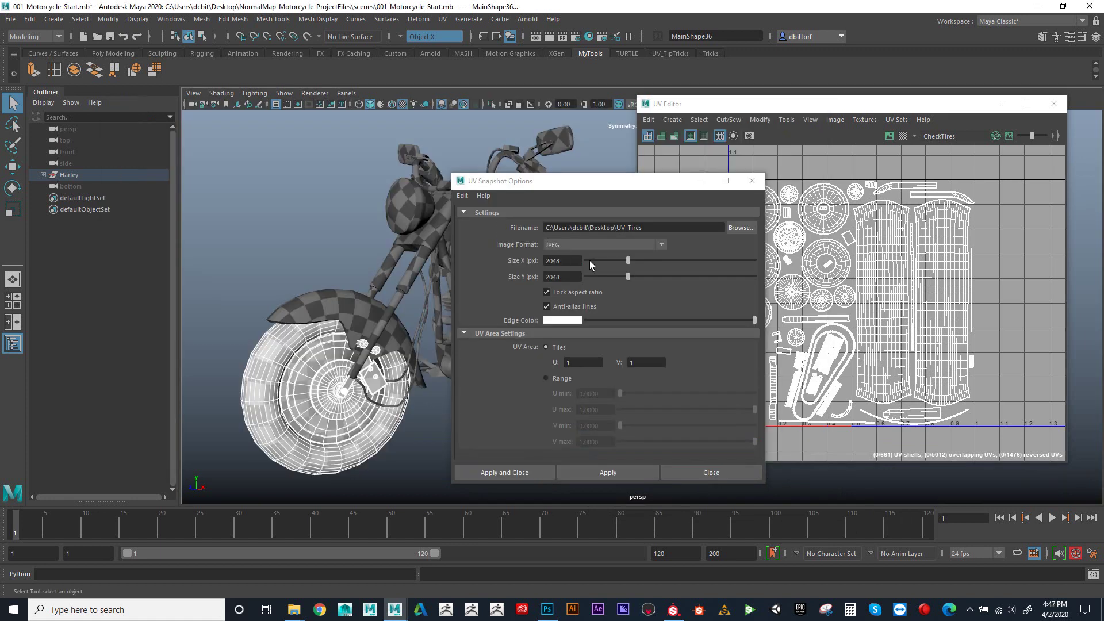
Step: Set the snapshot size to 4096 × 4096 and save the image
double_click(561, 260)
type("40")
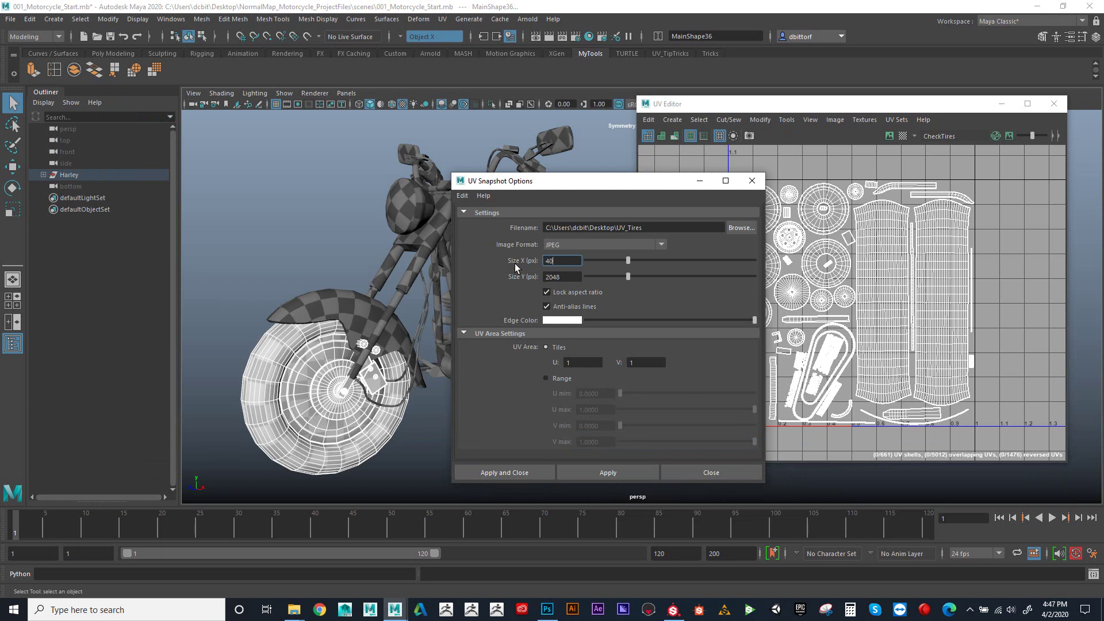
type("69")
left_click(570, 277)
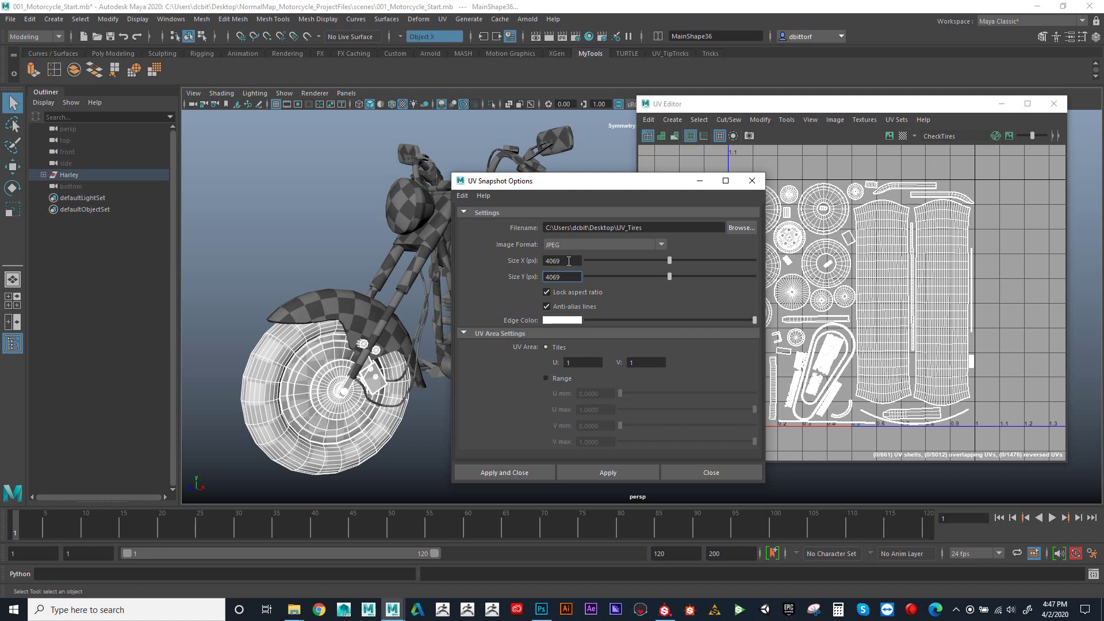
left_click(569, 260)
left_click(568, 278)
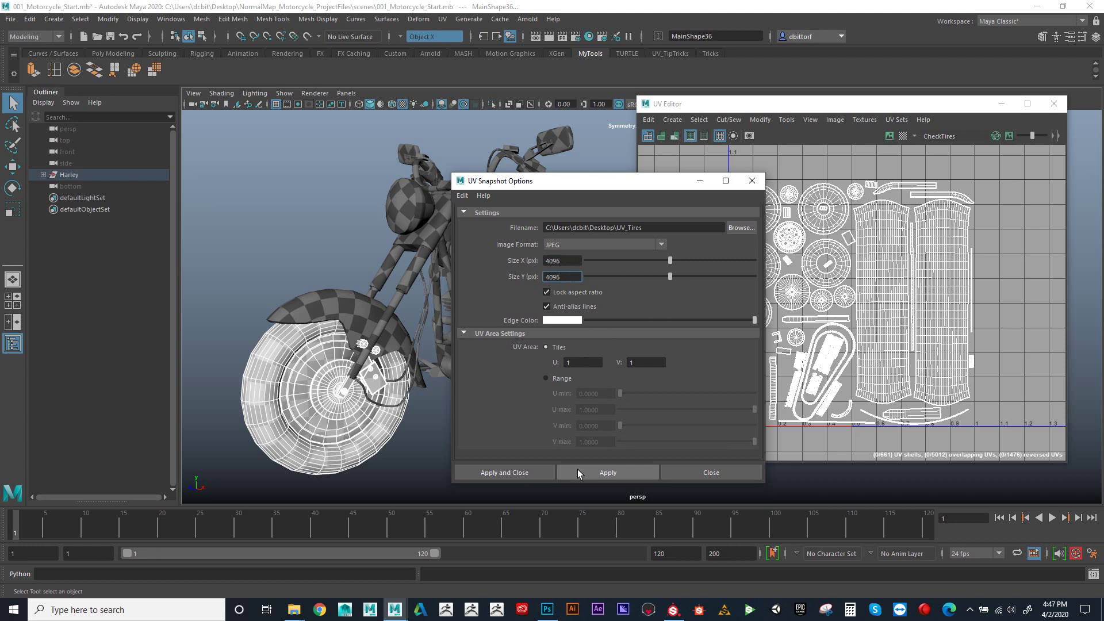
left_click(531, 474)
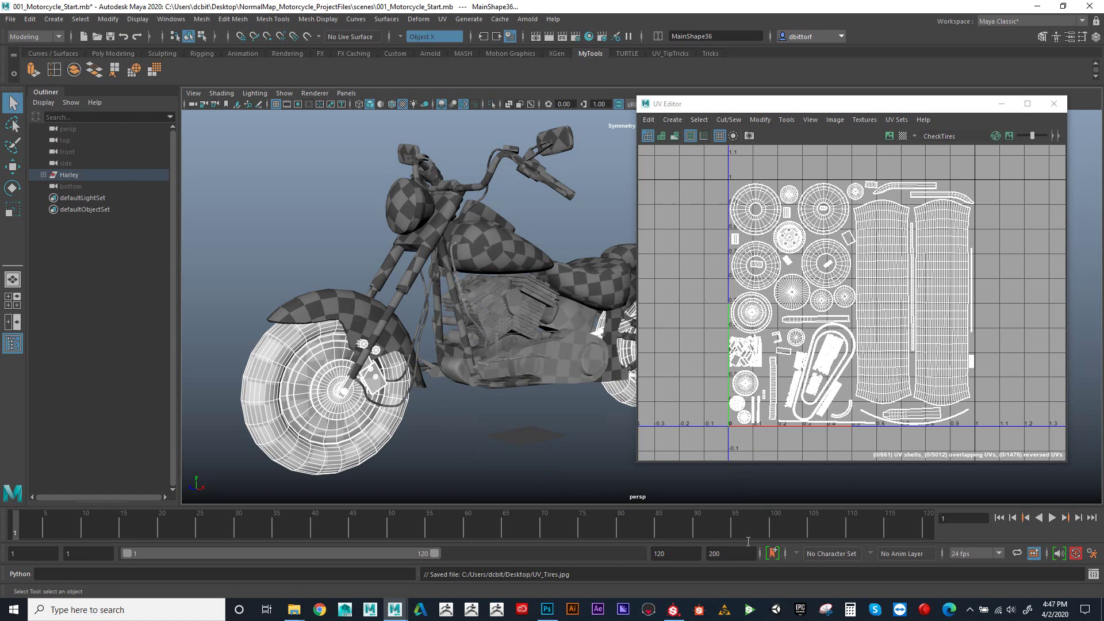
Step: In Photoshop, open UV_Tires.jpg from the Desktop
mouse_move(551, 616)
left_click(554, 529)
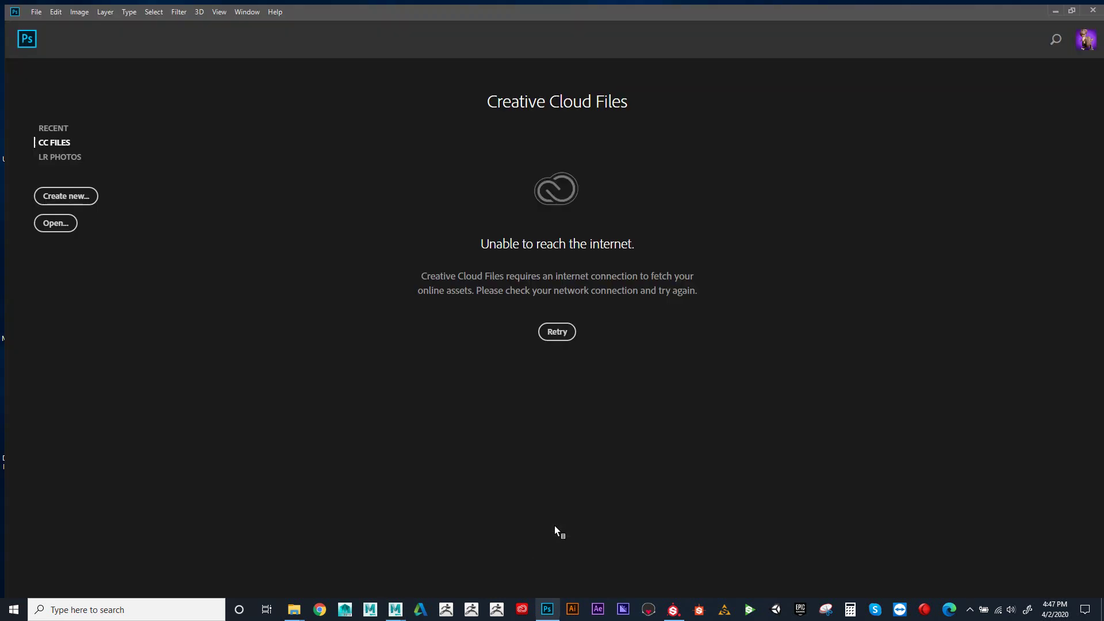
left_click(39, 10)
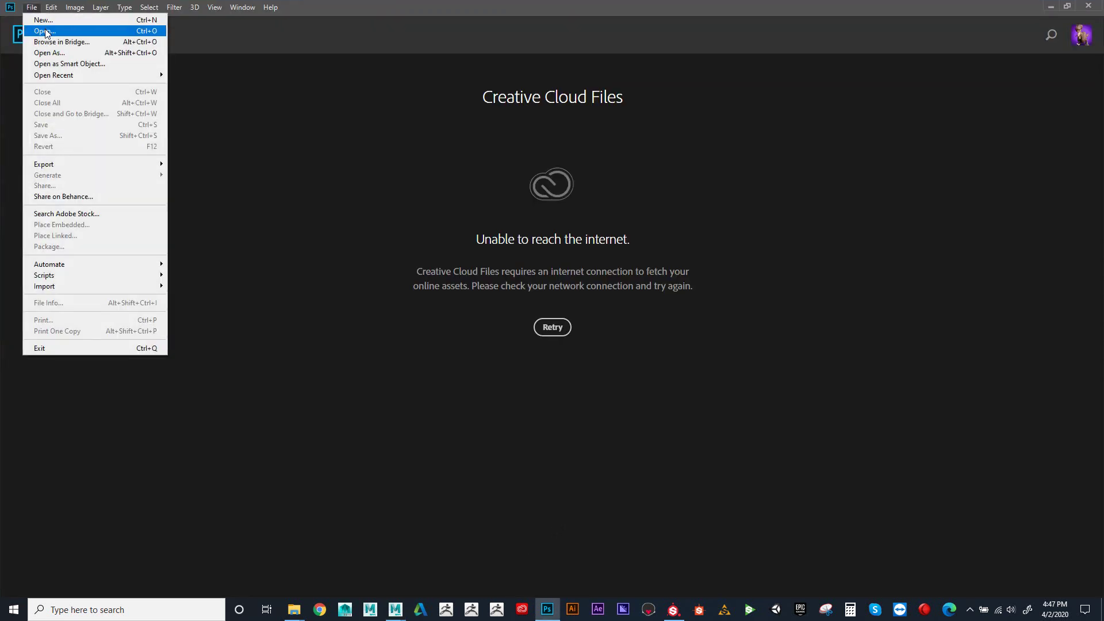
left_click(47, 31)
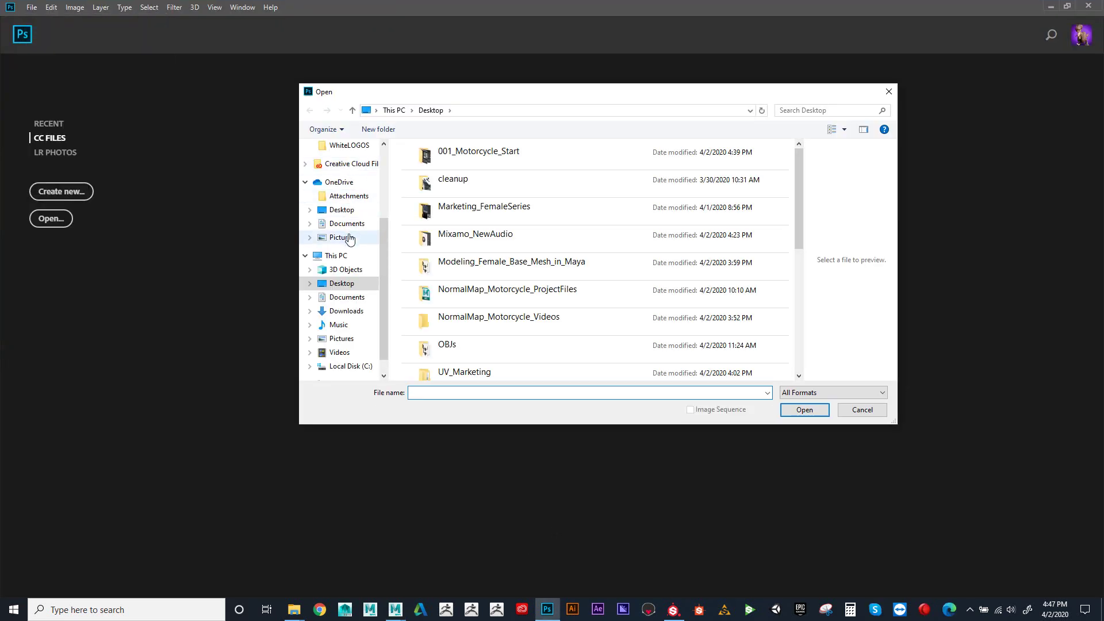
scroll(470, 293, "down", 1)
scroll(470, 293, "down", 3)
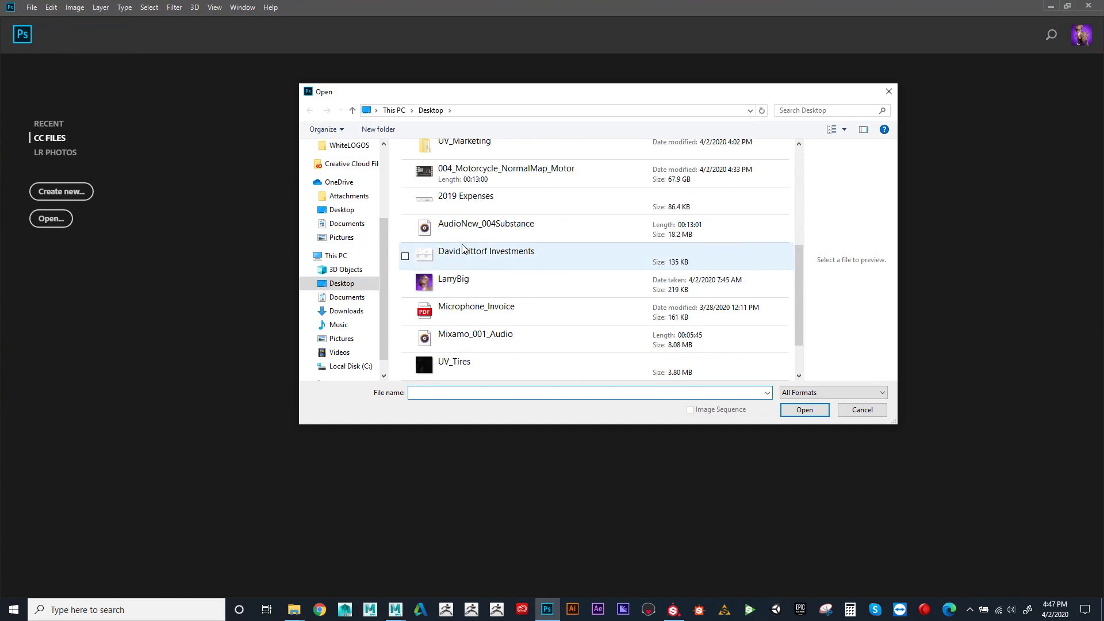
scroll(465, 209, "down", 1)
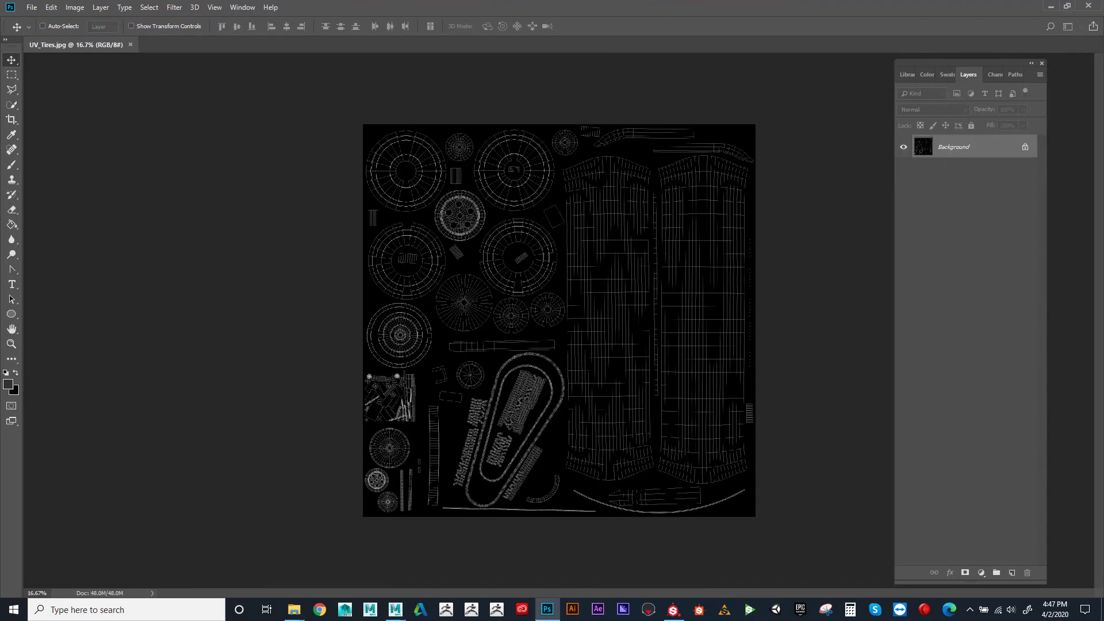
Step: Convert the Background to Layer 0 and add an empty layer beneath it
double_click(953, 147)
left_click(897, 320)
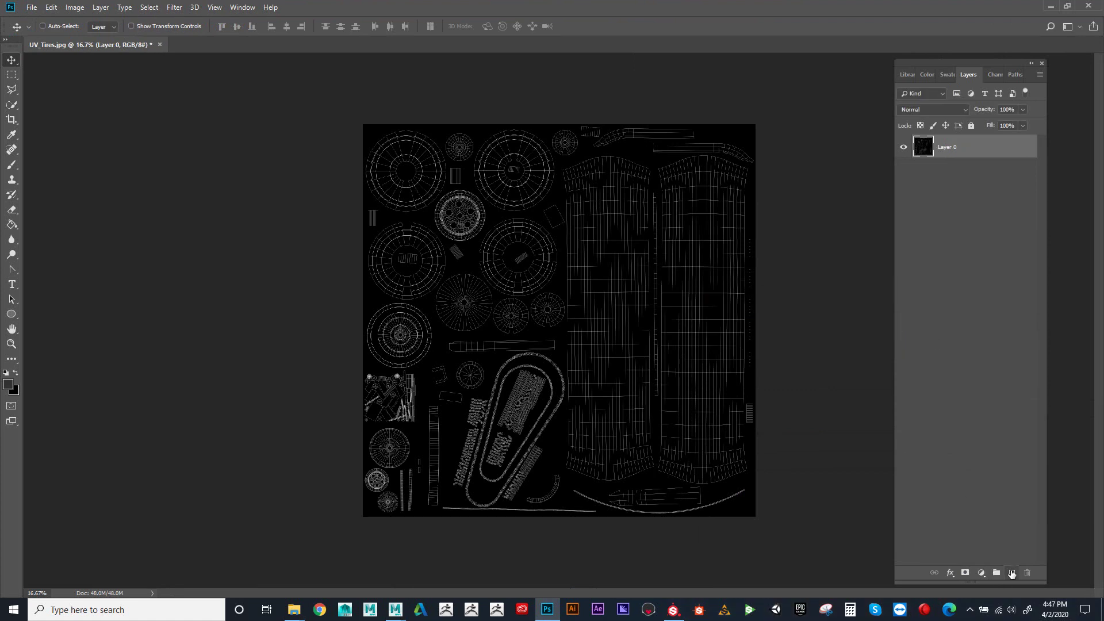
left_click(1011, 573)
left_click_drag(972, 148, 979, 175)
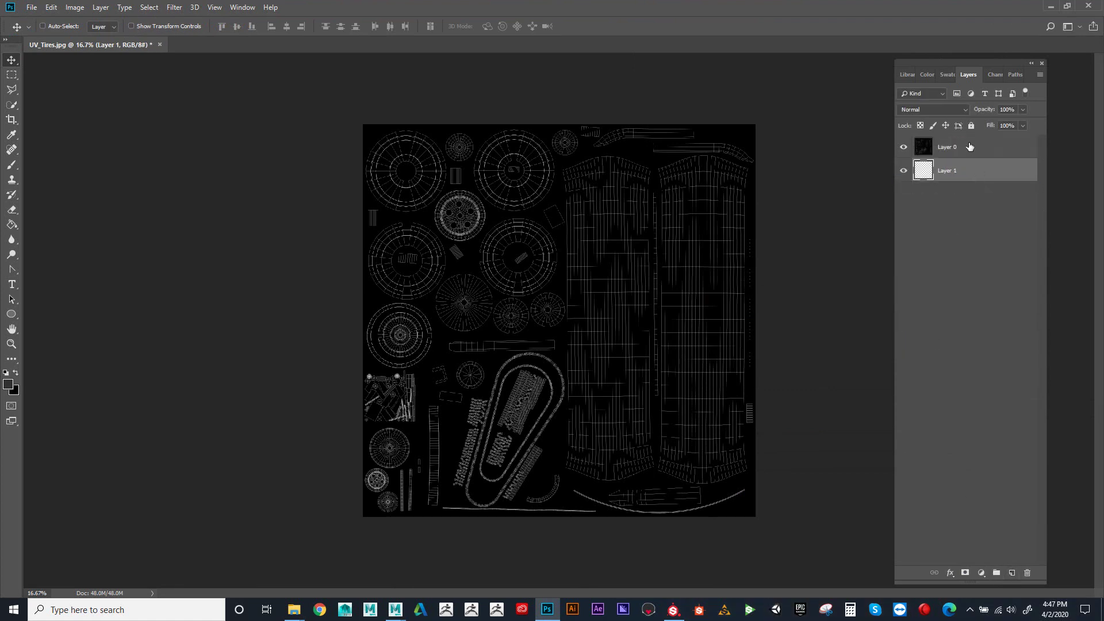
Step: Set Layer 0 to Multiply, invert it to black-on-white, and lock it
left_click(969, 147)
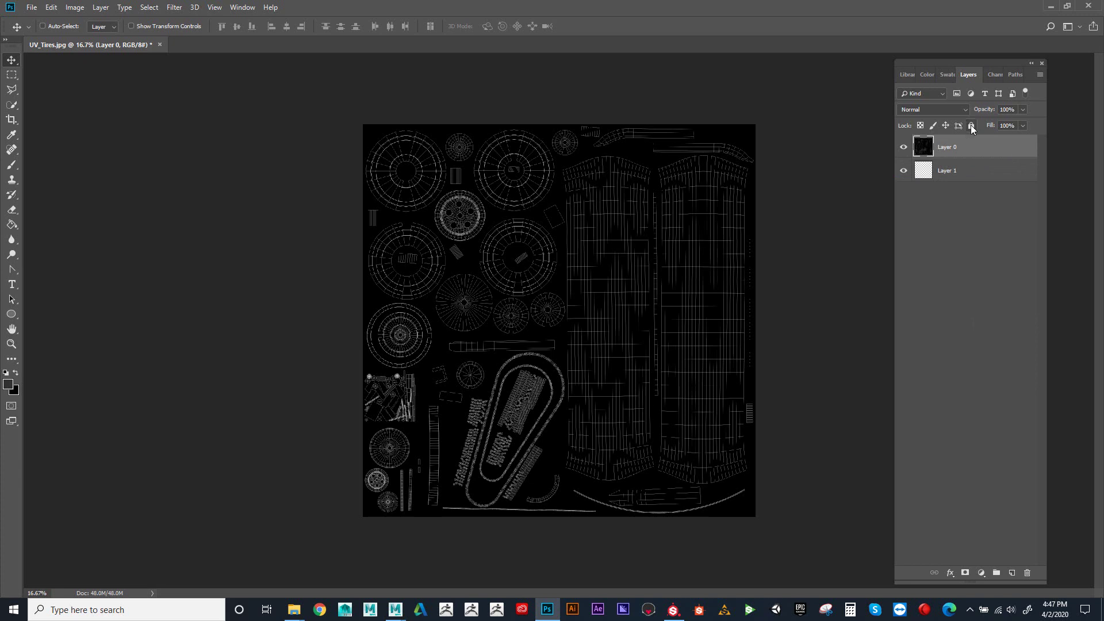
left_click(965, 111)
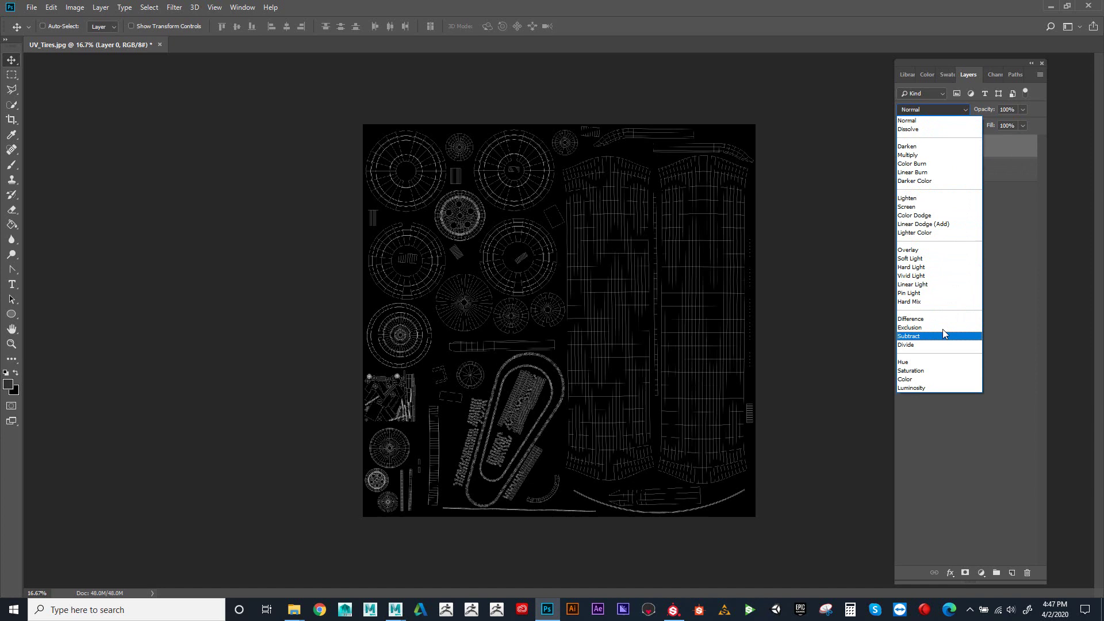
left_click(958, 155)
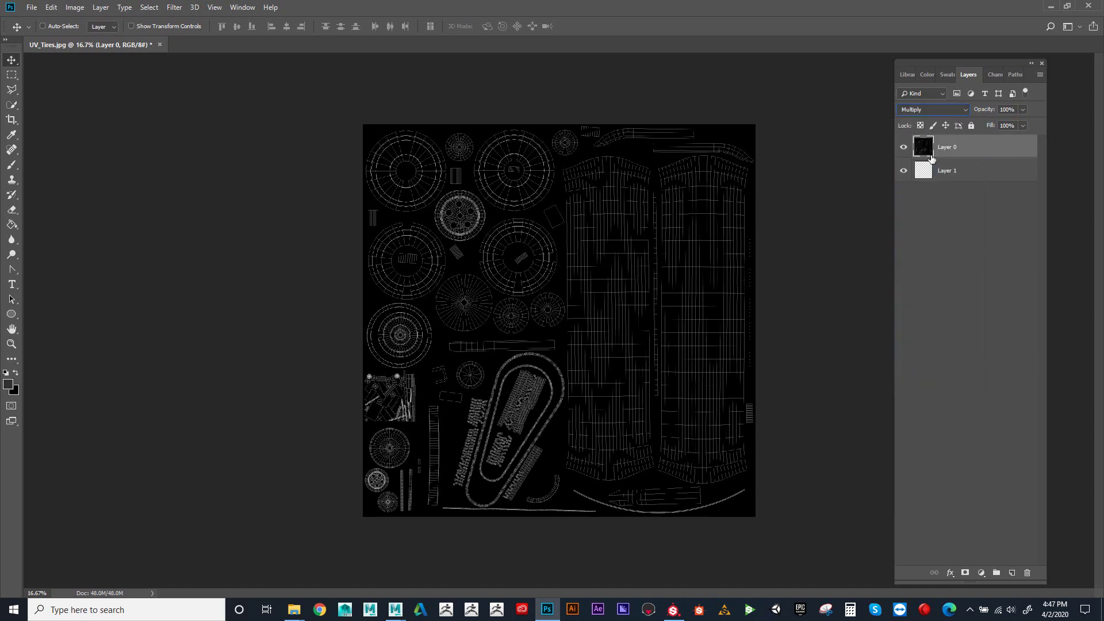
left_click(971, 126)
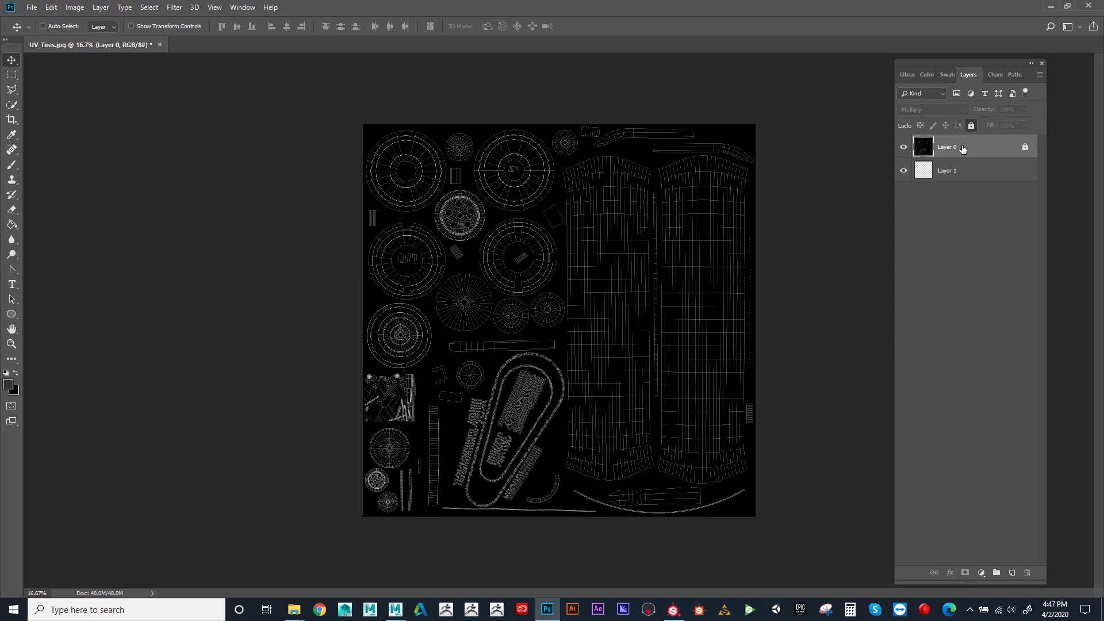
double_click(992, 147)
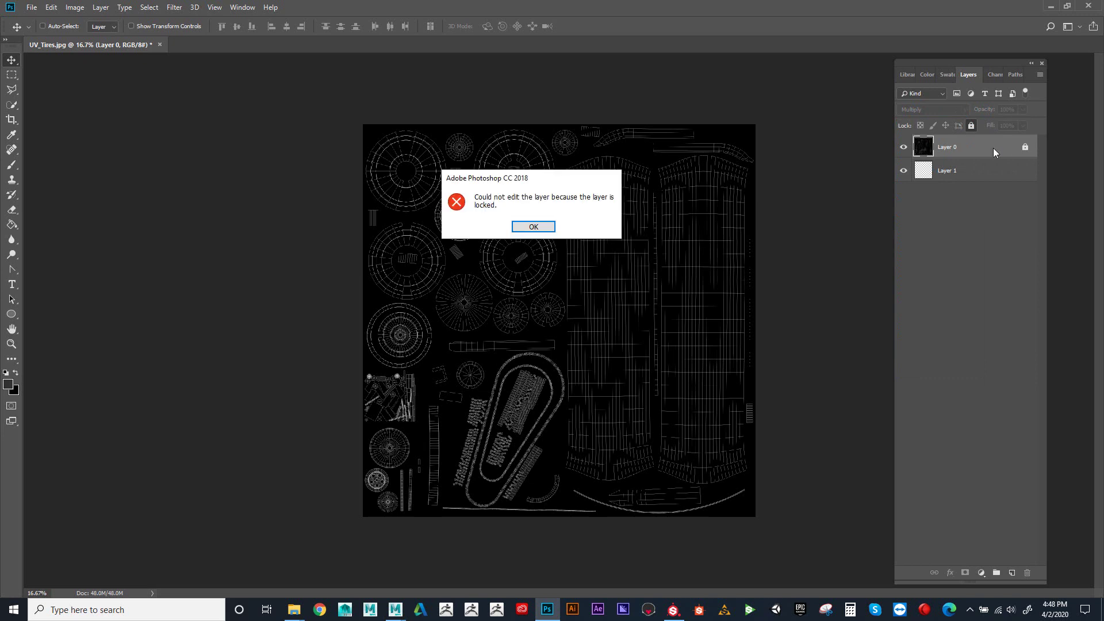
left_click(533, 226)
left_click(971, 126)
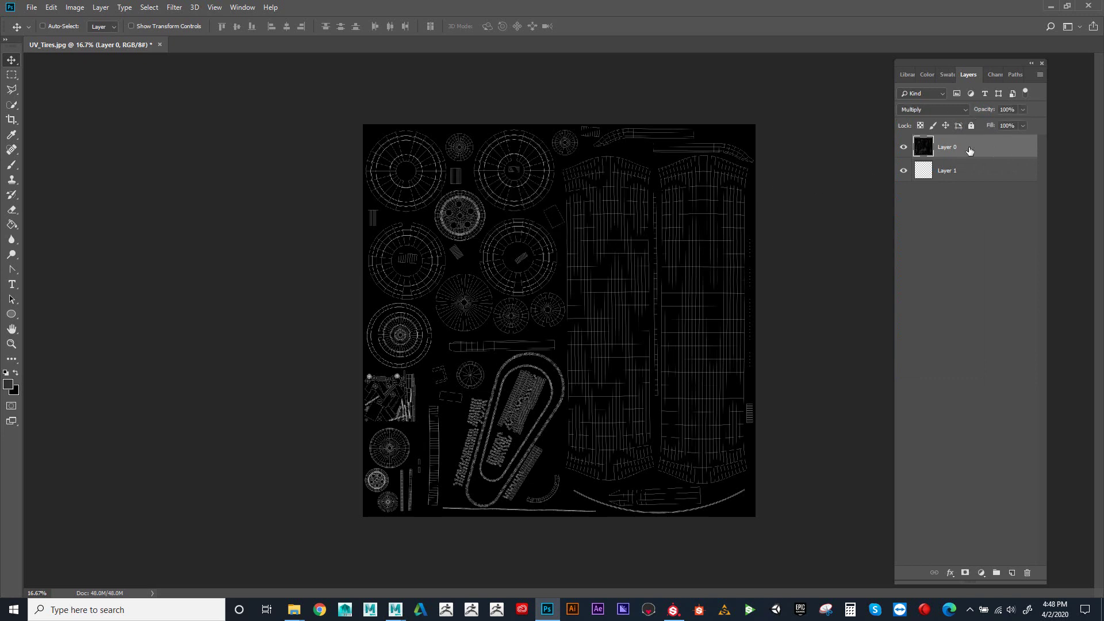
key("ctrl+i")
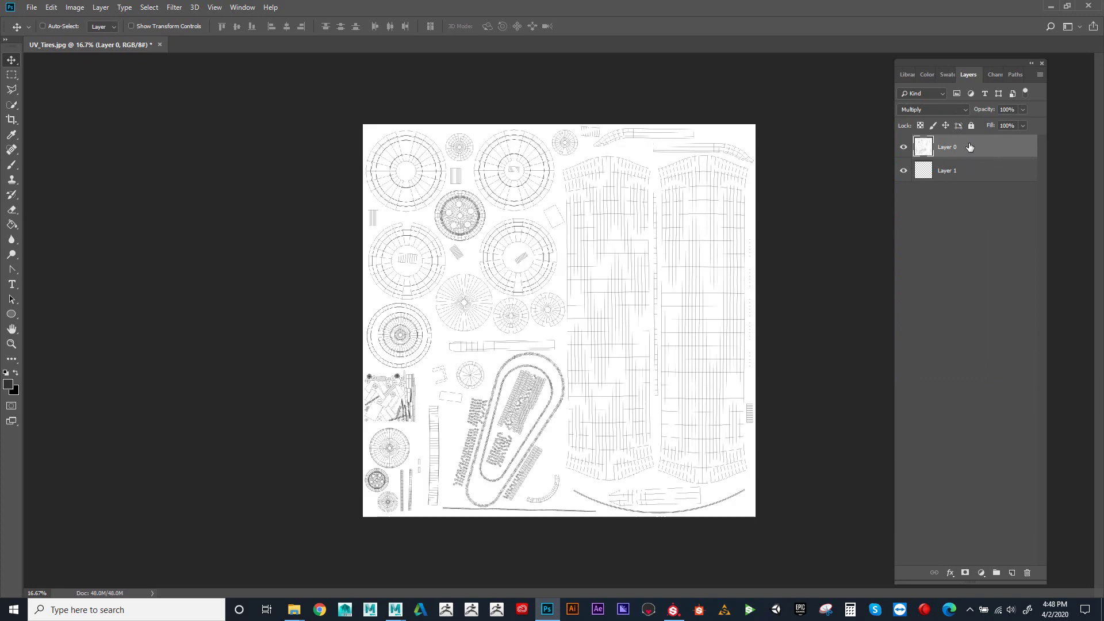
left_click(972, 125)
Step: Select Layer 1 and zoom in on the tire UV layout
left_click(971, 169)
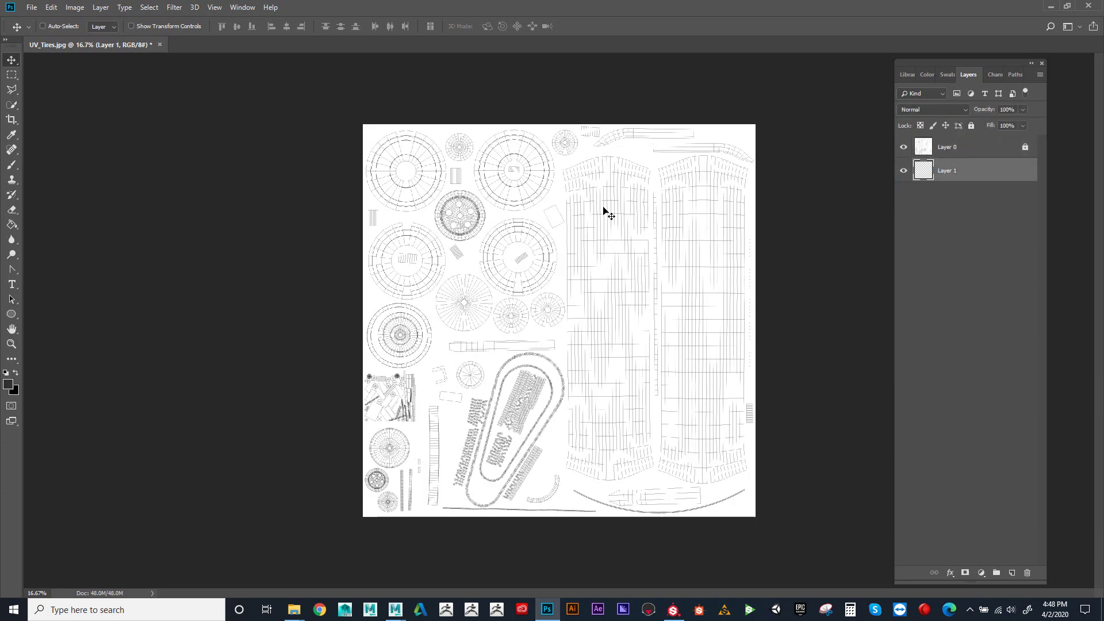
left_click(11, 344)
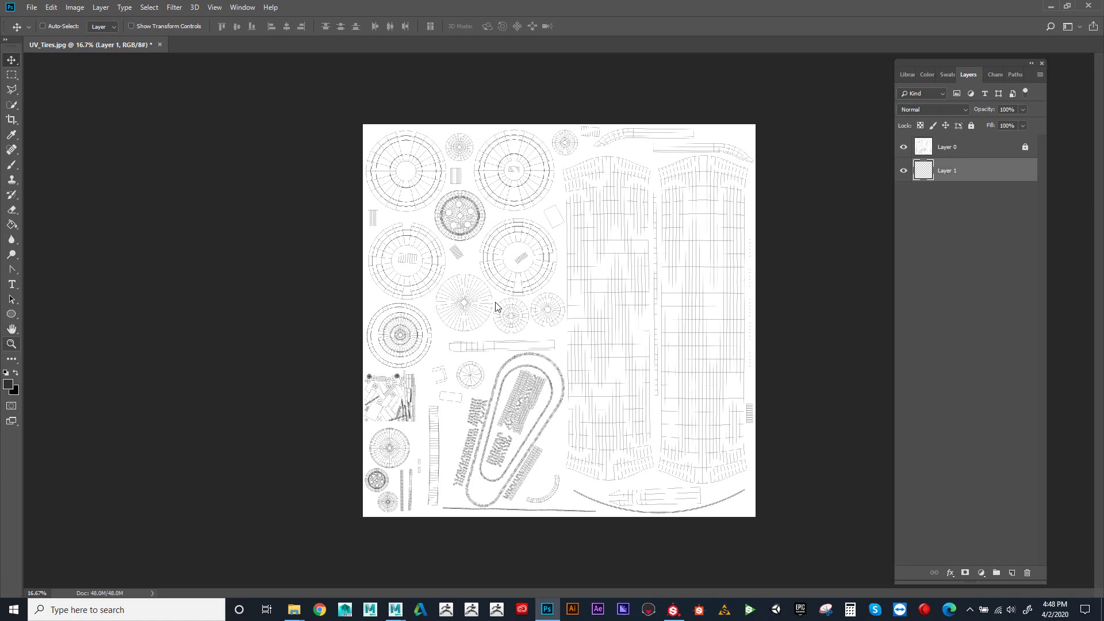
left_click(626, 277)
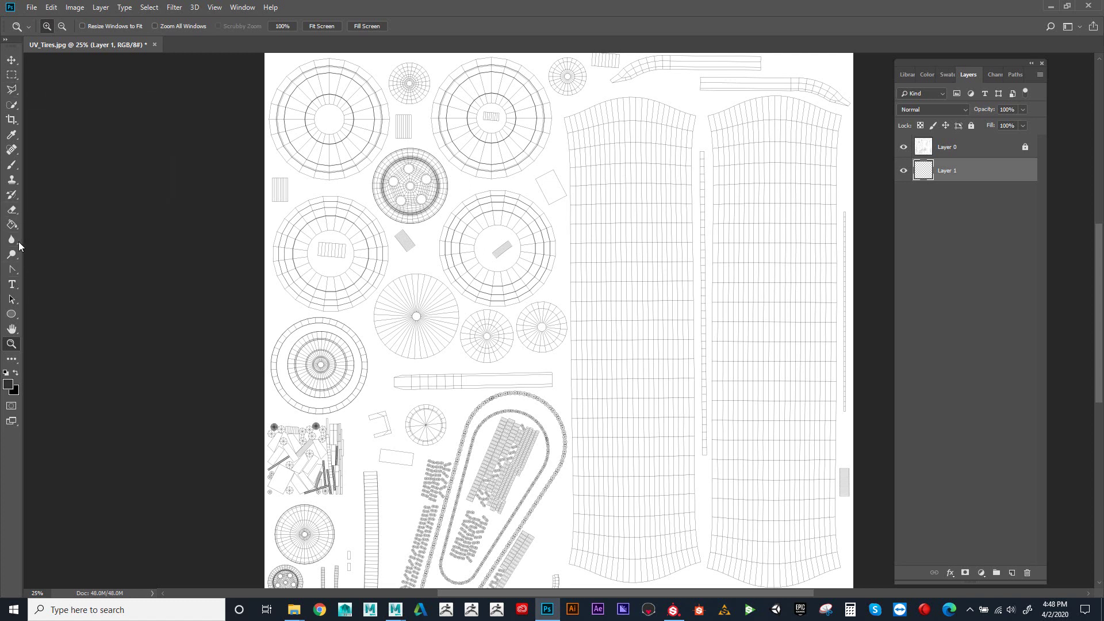
Step: Switch the shape tool from Ellipse to the Line tool
right_click(11, 314)
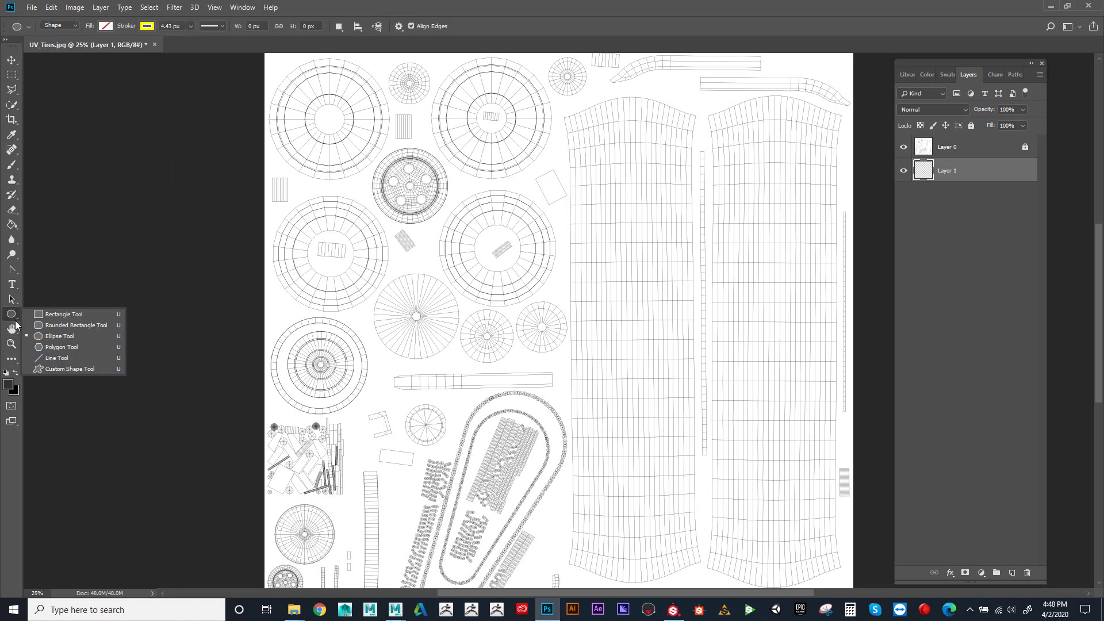
left_click(64, 357)
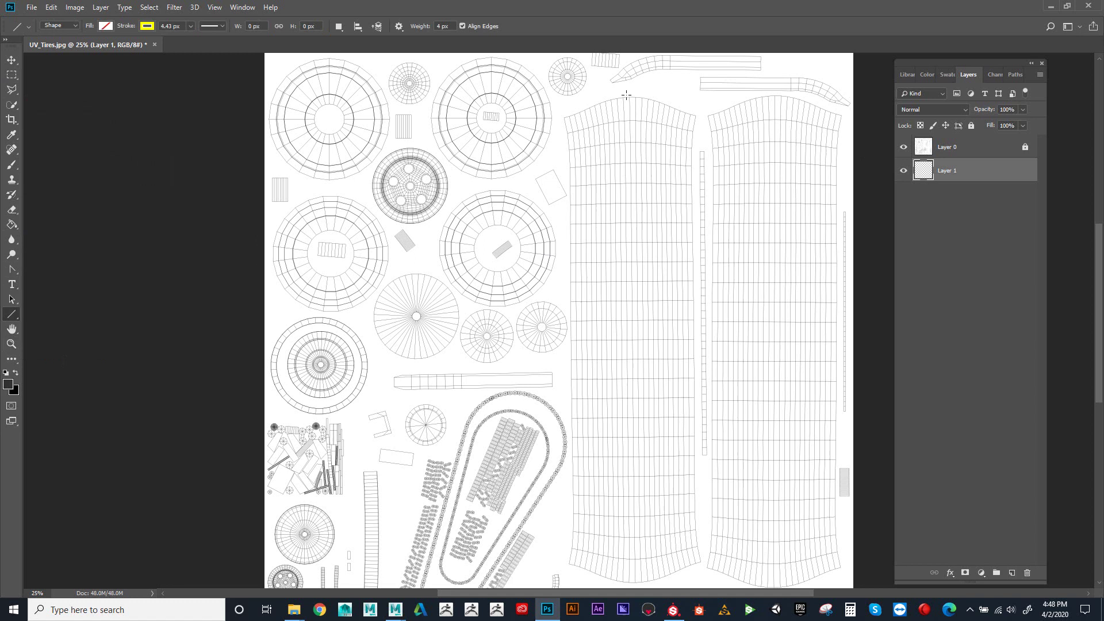
left_click_drag(626, 93, 636, 541)
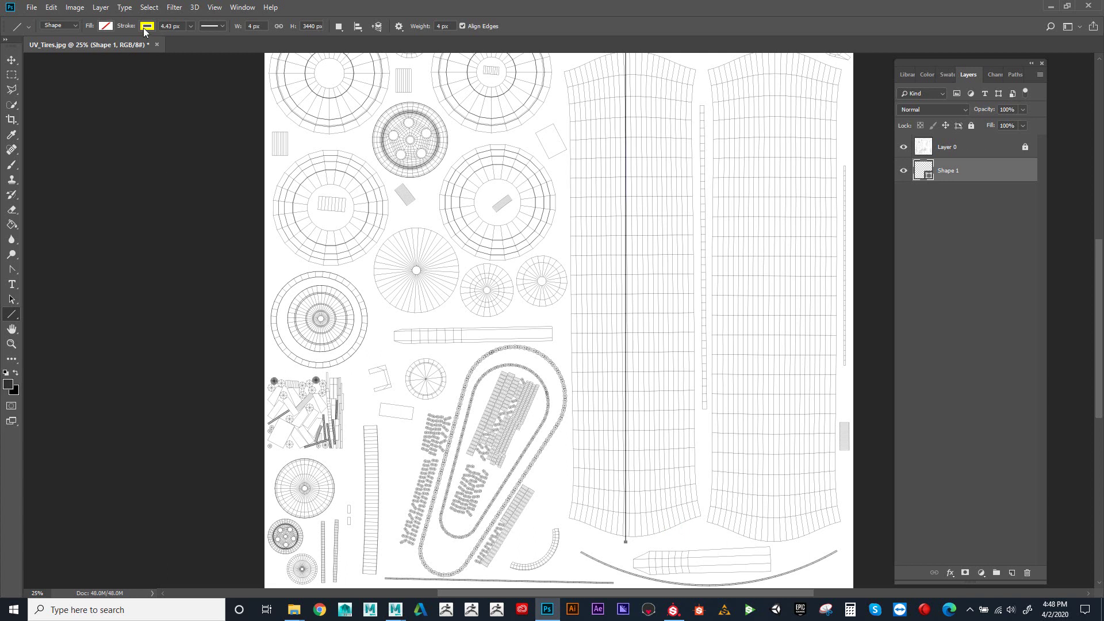
left_click(102, 26)
left_click(57, 86)
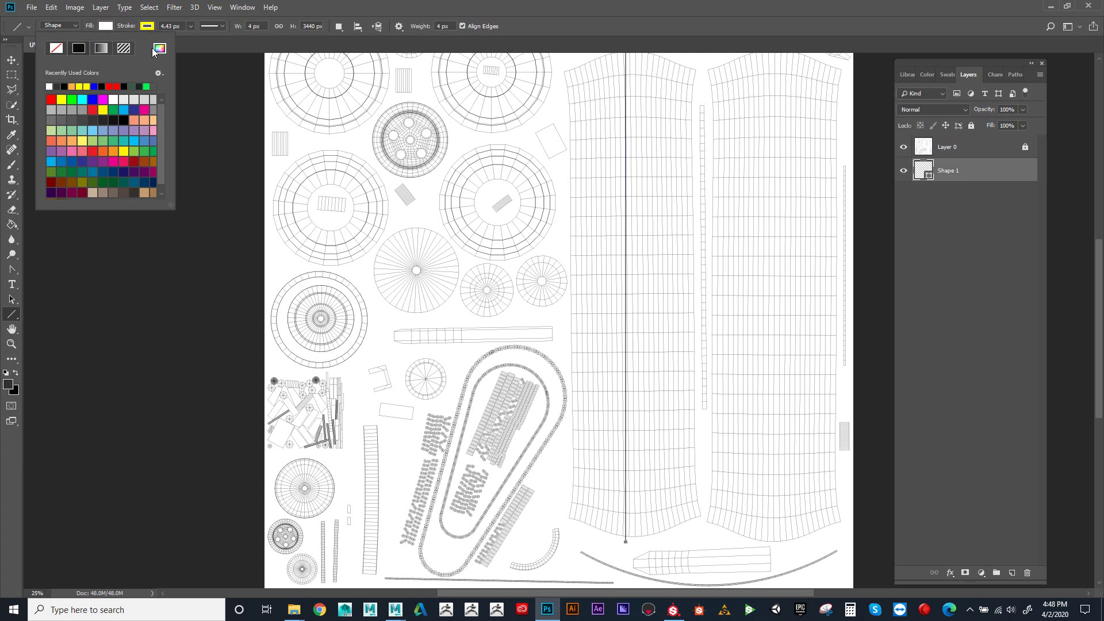
left_click(65, 86)
left_click(252, 26)
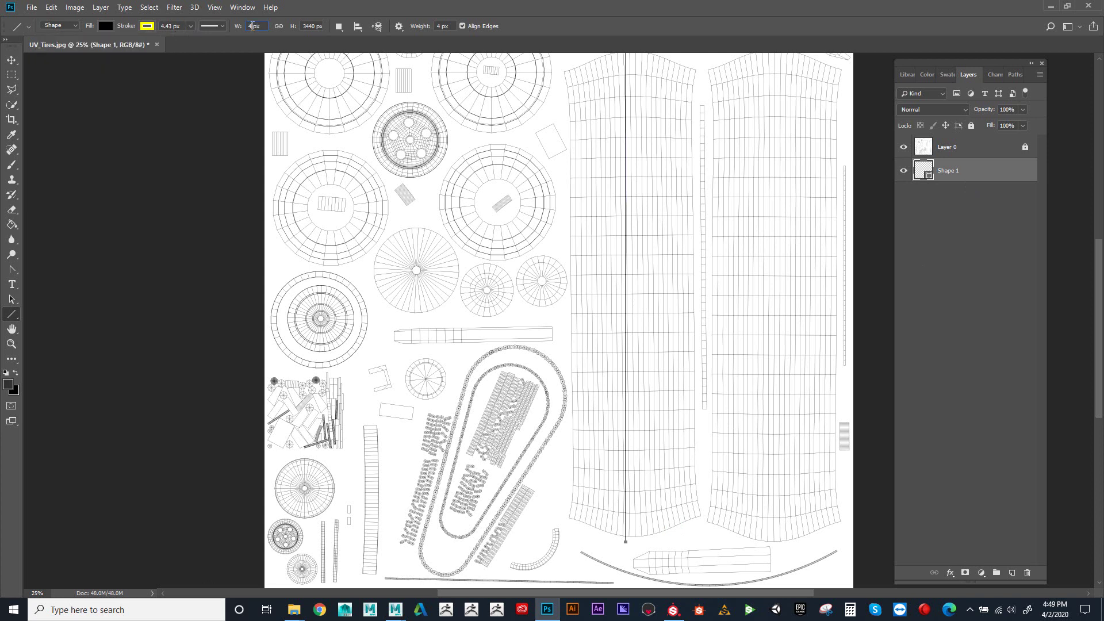
left_click(220, 26)
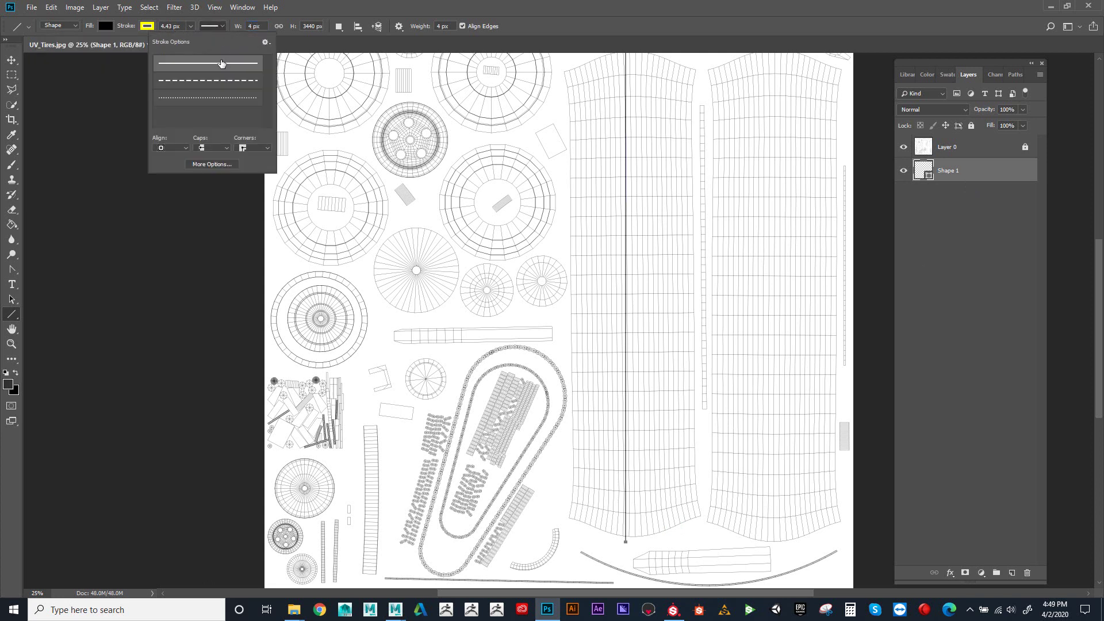
left_click(191, 26)
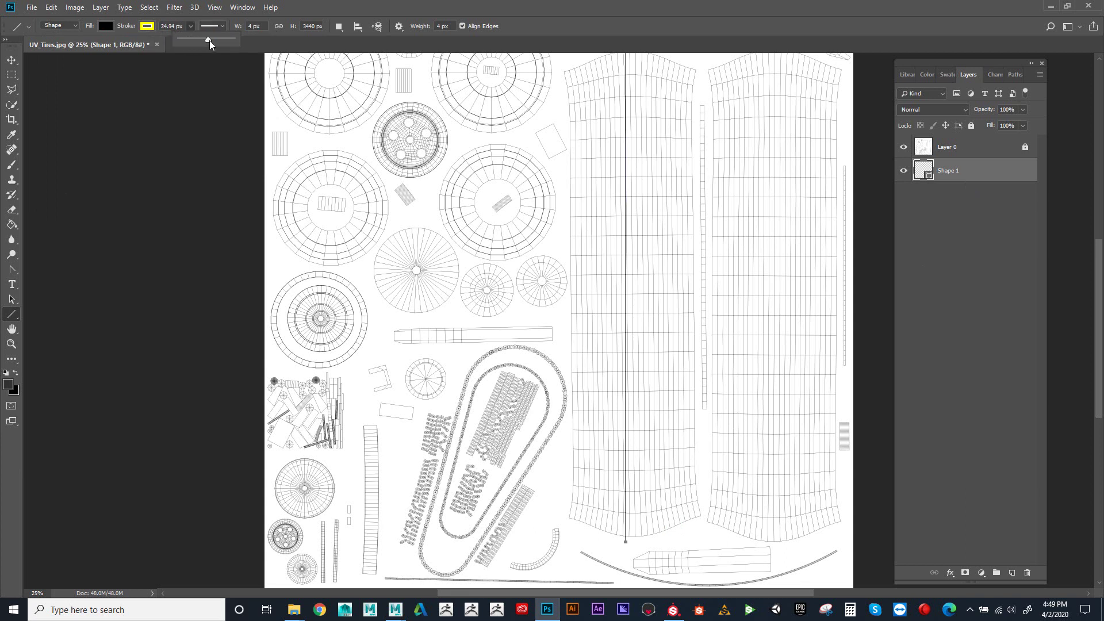
mouse_move(209, 42)
left_mouse_down()
mouse_move(224, 41)
mouse_move(213, 41)
left_mouse_up()
left_click(11, 59)
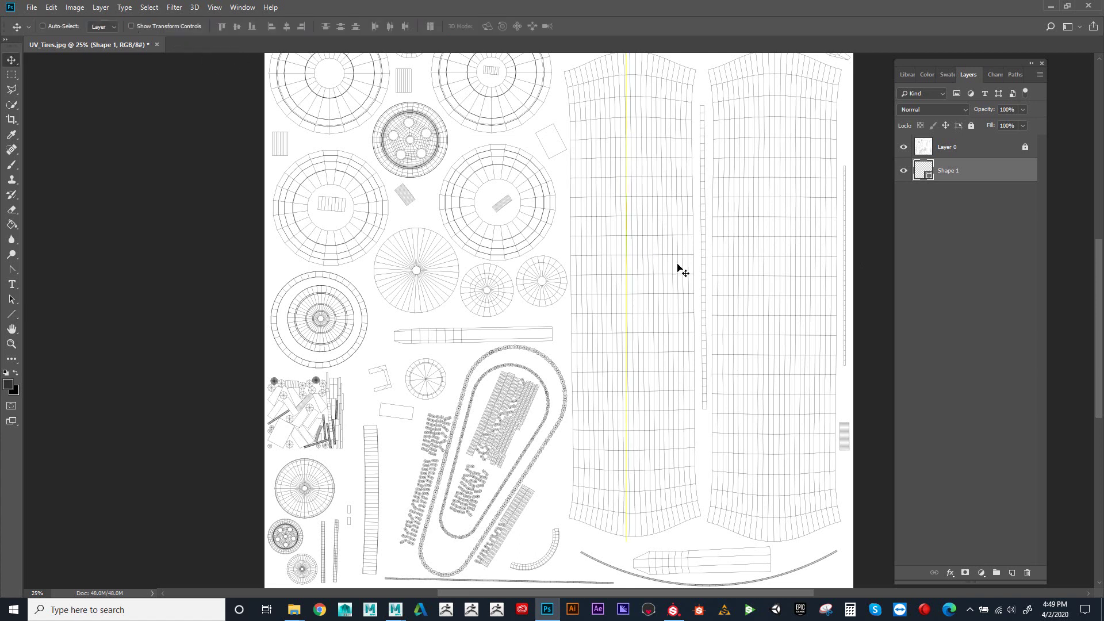
key("ctrl")
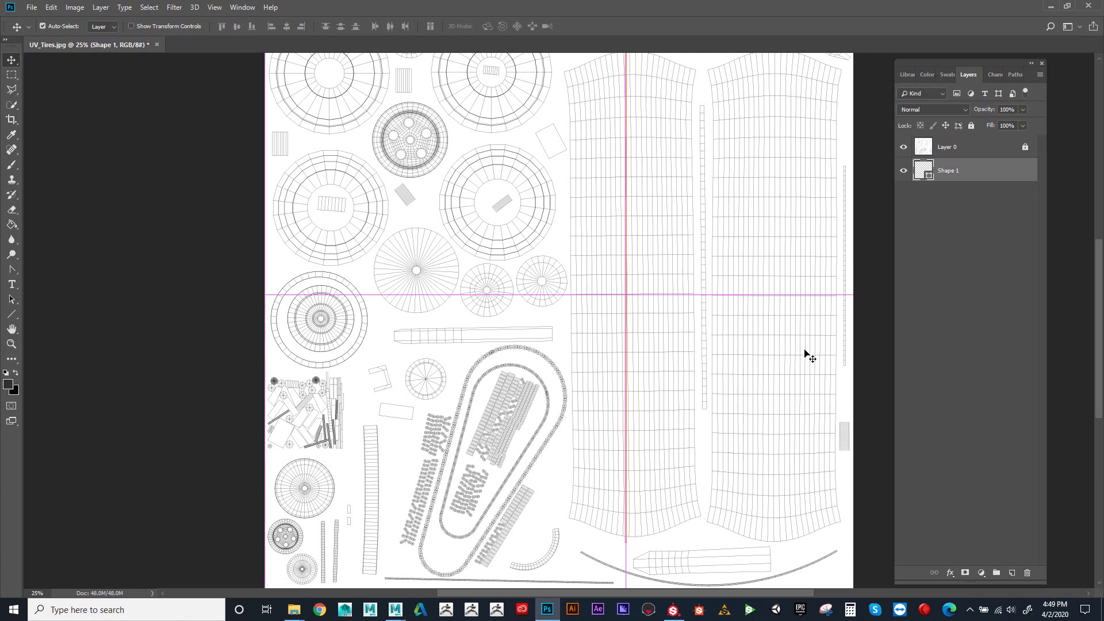
Step: Delete the trial line and set the Line tool's stroke colour to black
left_click(996, 199)
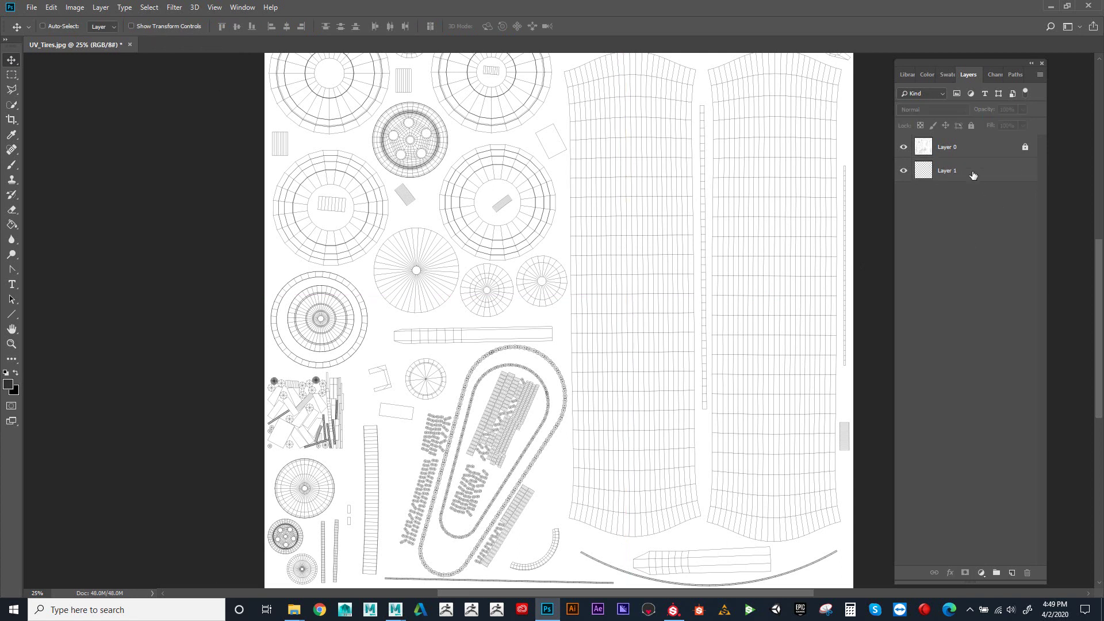
left_click(12, 314)
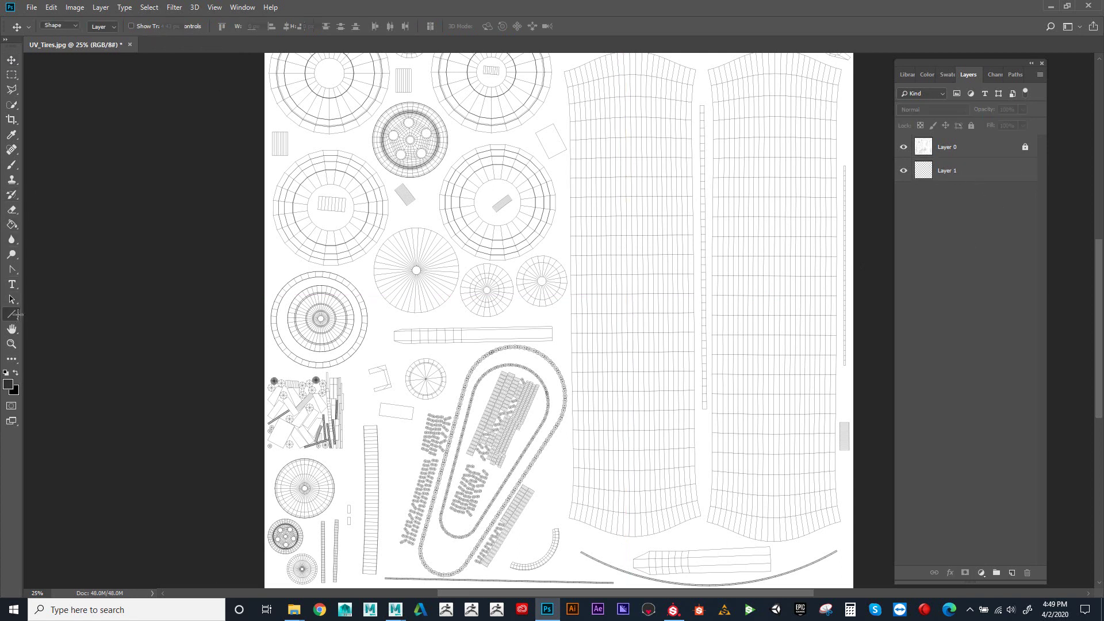
left_click(149, 26)
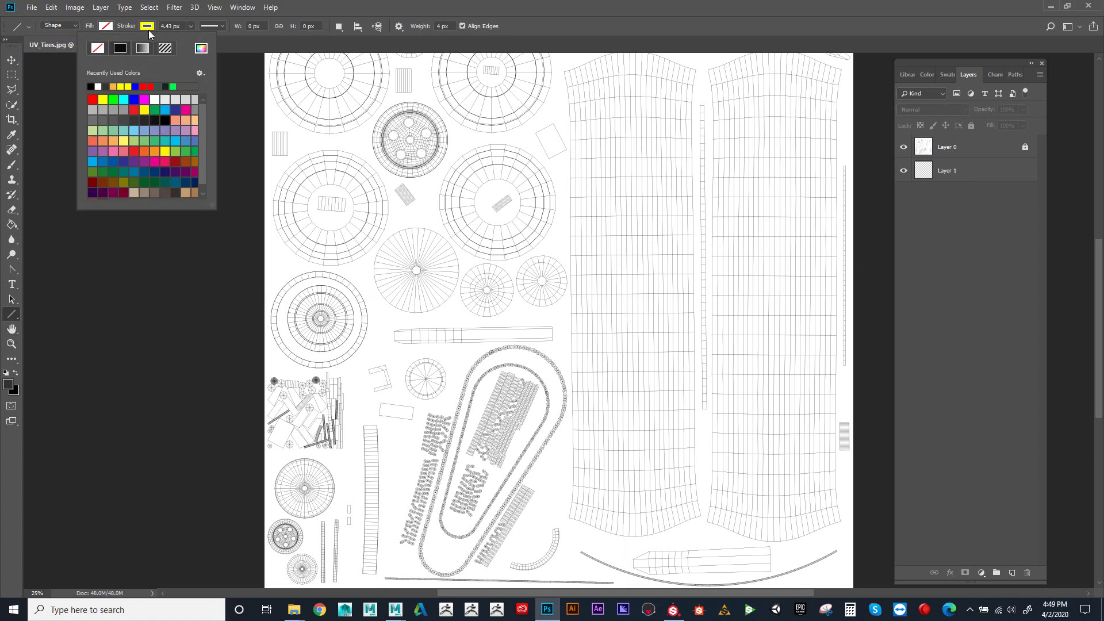
left_click(148, 28)
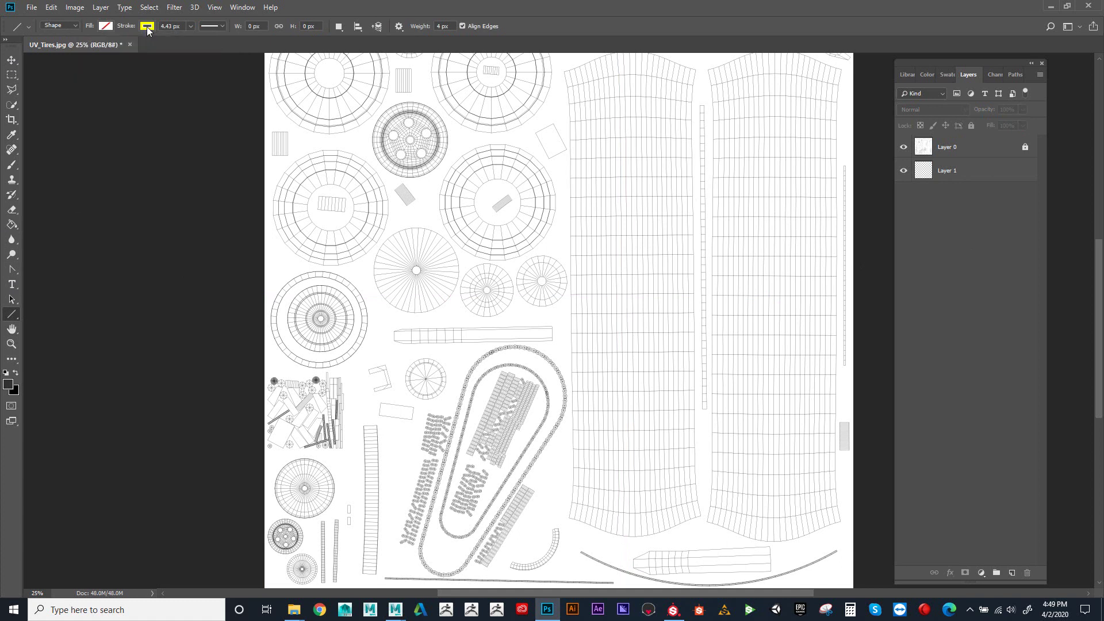
left_click(147, 28)
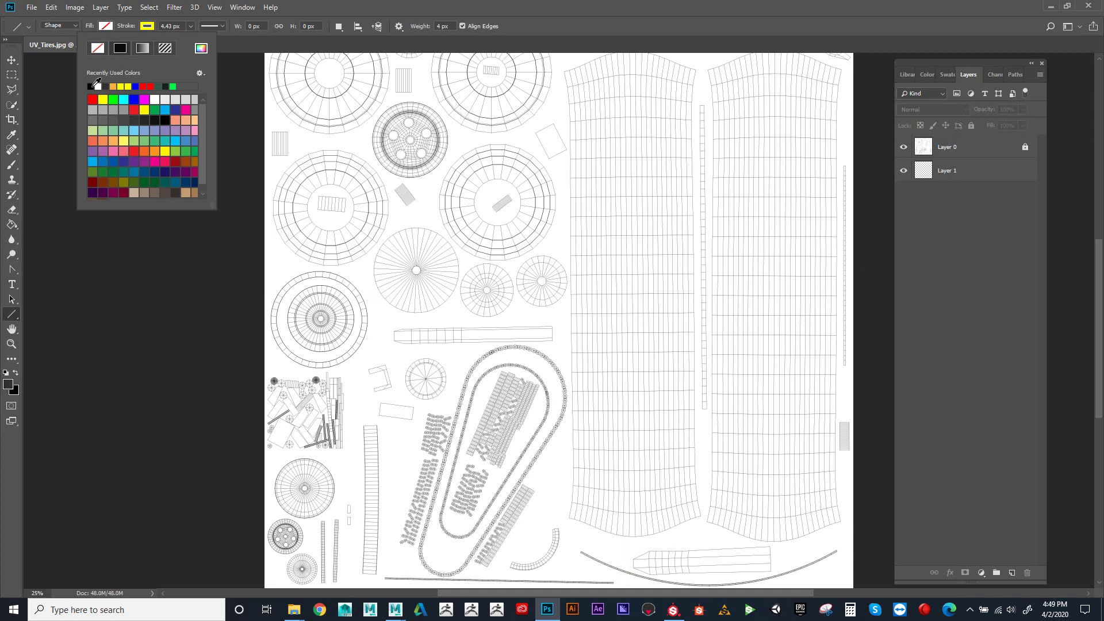
left_click(92, 86)
Step: Set a 9.56 px stroke, draw a vertical line down the tire strip, duplicate Shape 1
left_click(190, 26)
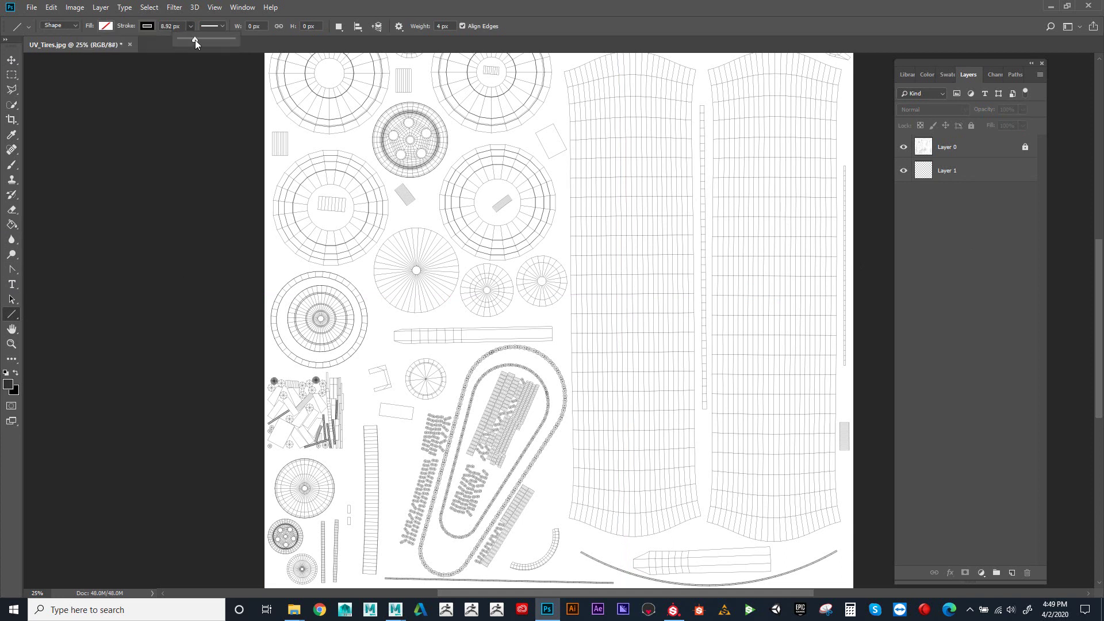
scroll(655, 81, "up", 1)
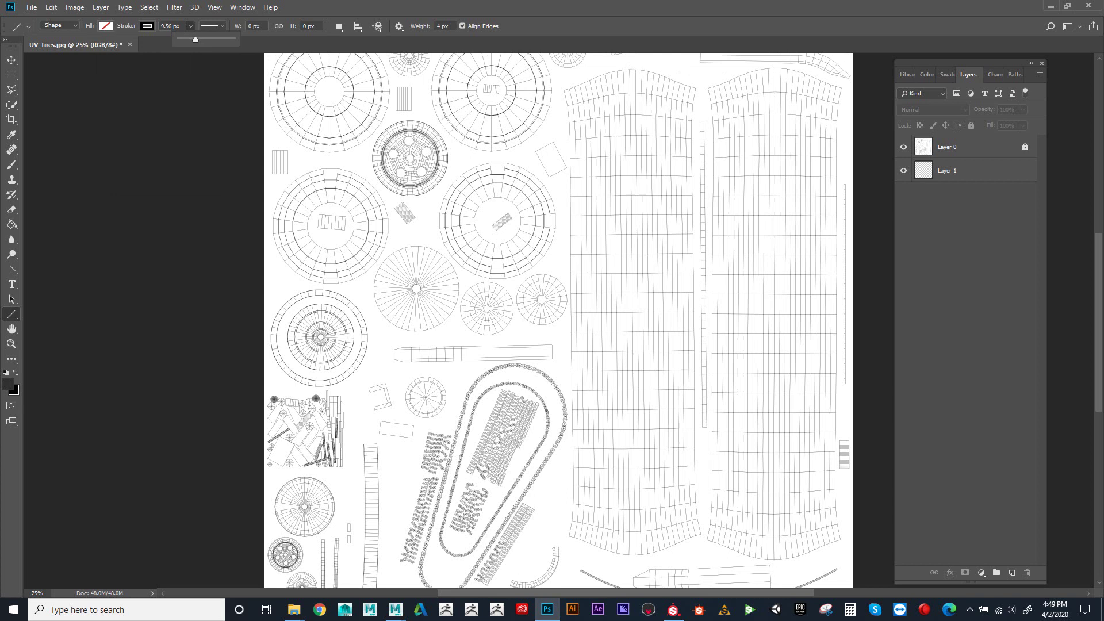
mouse_move(627, 69)
left_mouse_down()
mouse_move(644, 554)
mouse_move(633, 557)
left_mouse_up()
left_click_drag(962, 151, 1011, 572)
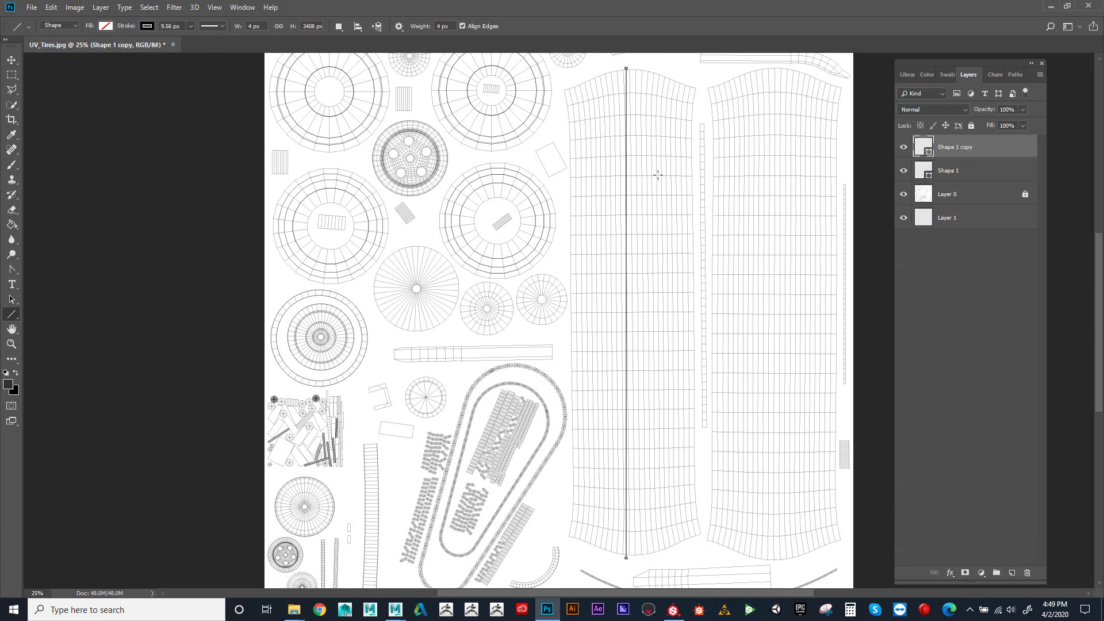
Step: Move the copied line 4 px right, then shift both lines 16 px right
key("v")
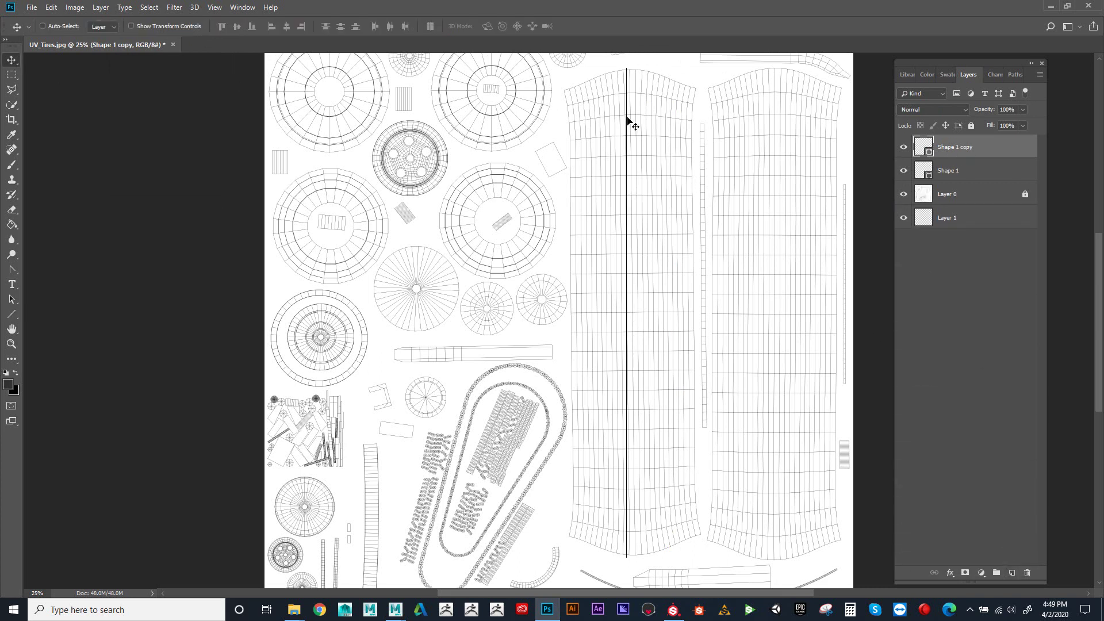
left_click_drag(627, 120, 632, 119)
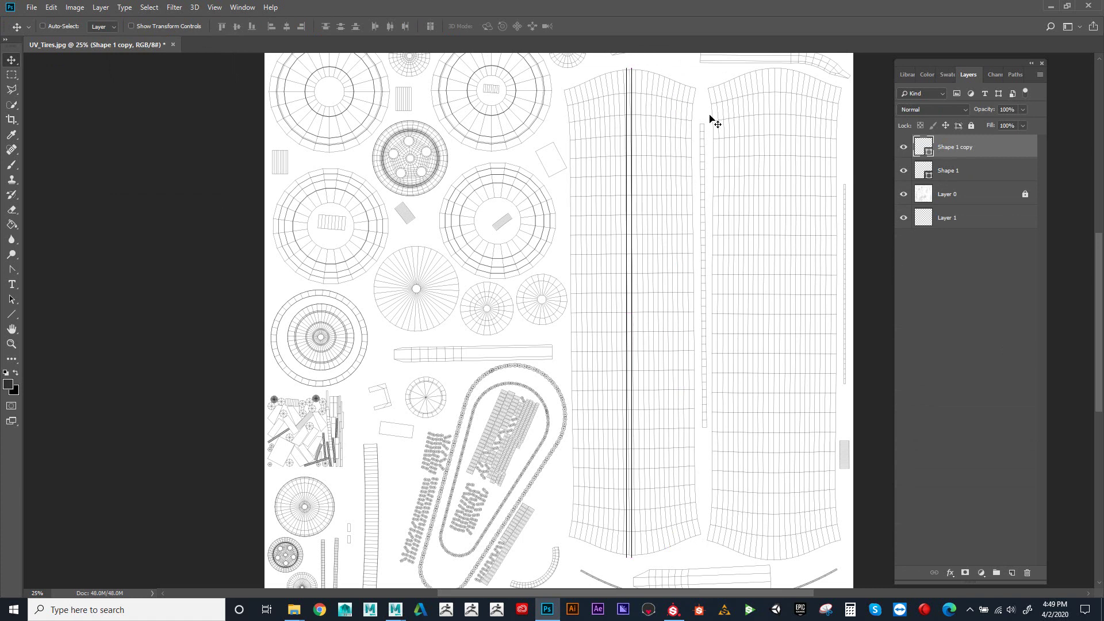
left_click(966, 170, "shift")
left_click_drag(629, 145, 633, 144)
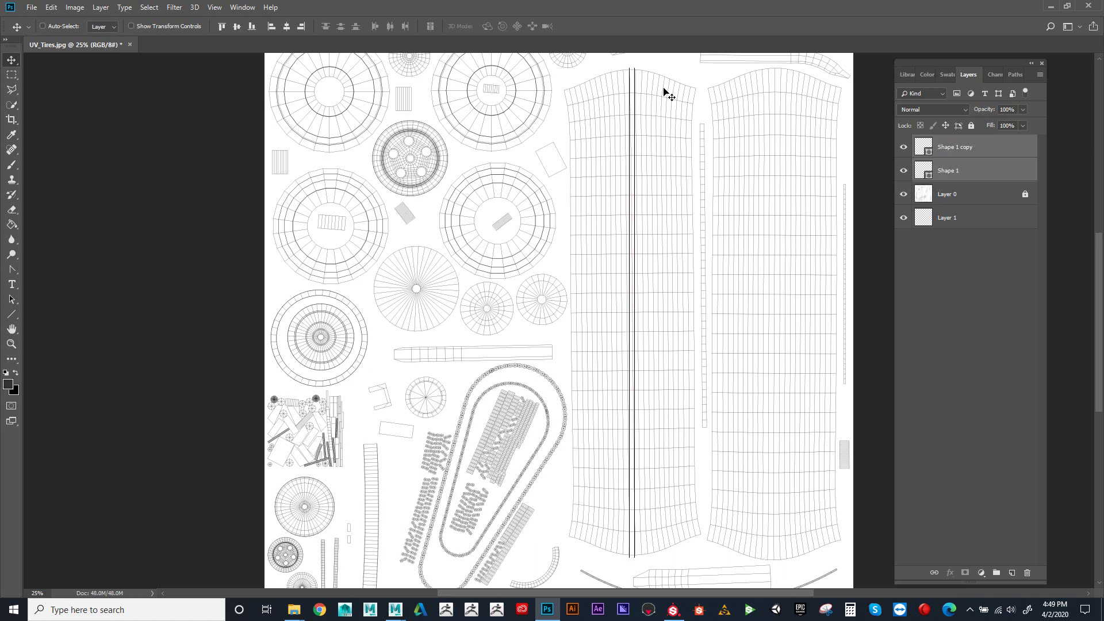
Step: Rotate both centre lines about -0.25°, nudge them right, and apply the transform
key("ctrl")
key("ctrl+t")
left_click_drag(651, 64, 650, 63)
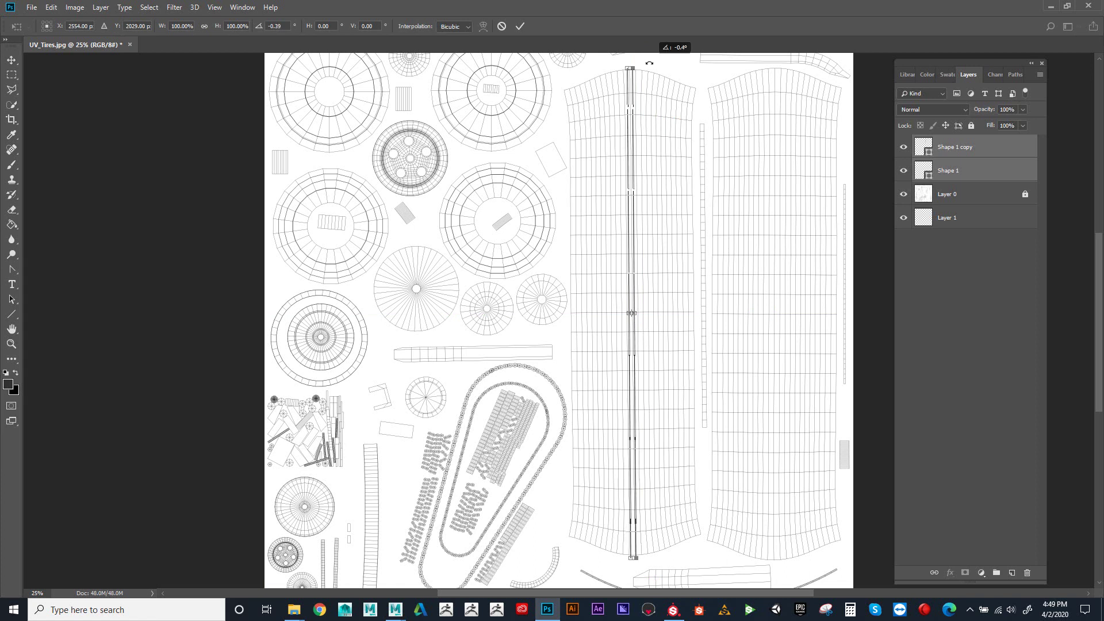
left_click_drag(649, 64, 649, 63)
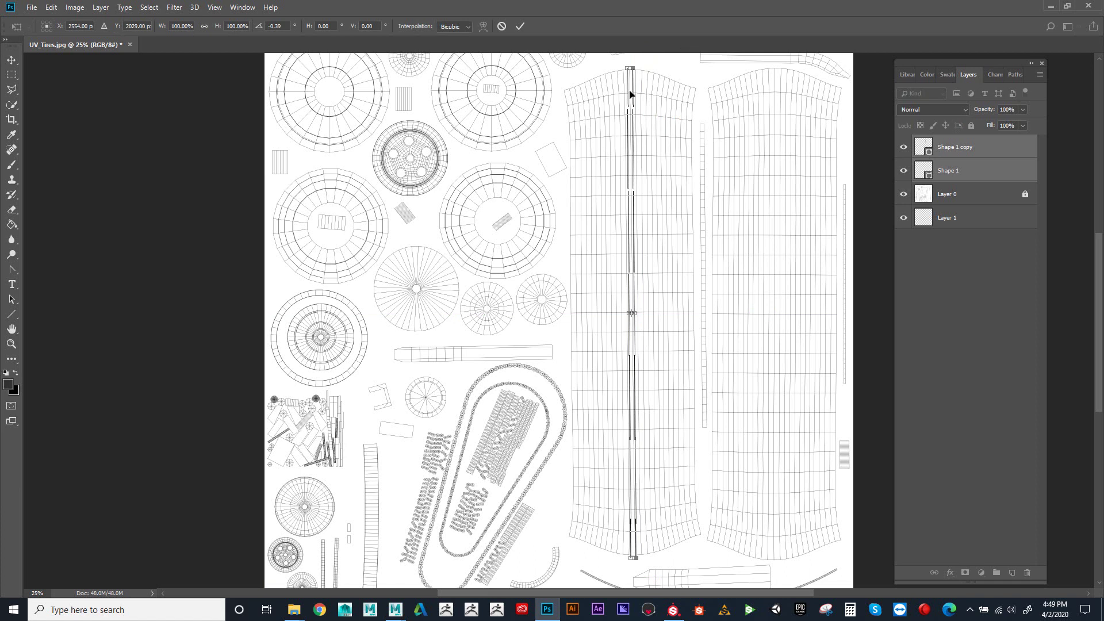
key("Return")
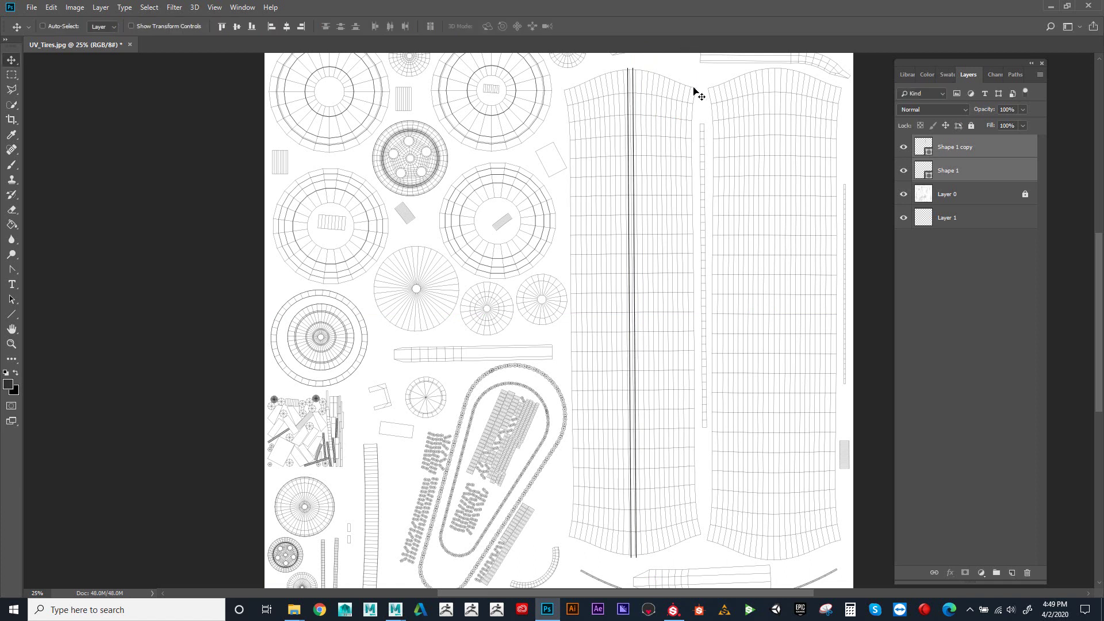
key("shift+Right")
key("shift+Right")
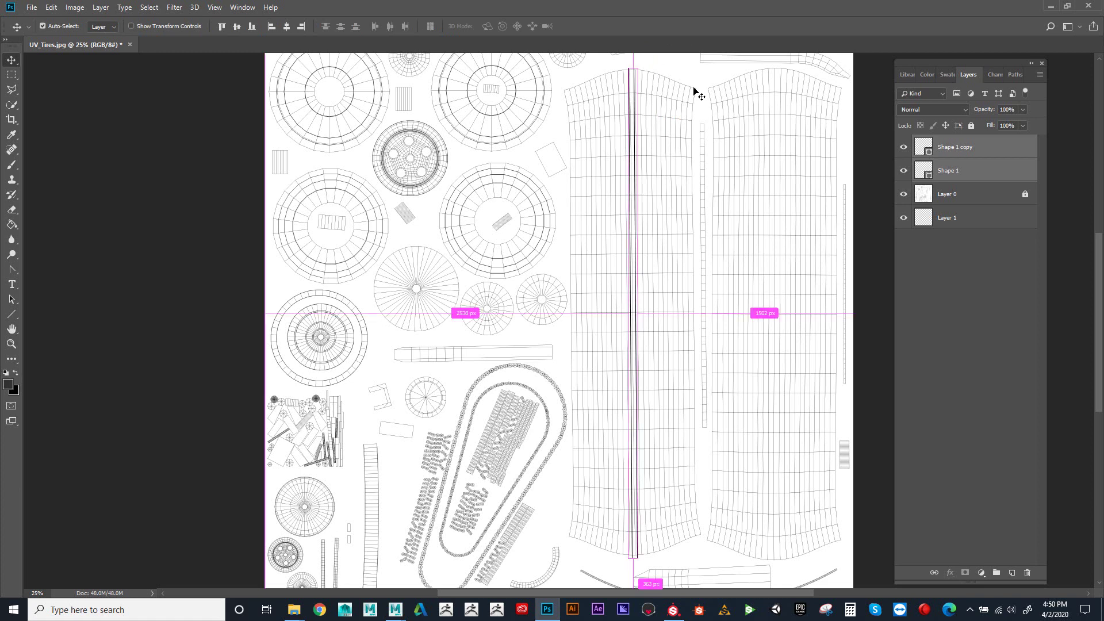
key("ctrl+t")
left_click_drag(653, 58, 652, 58)
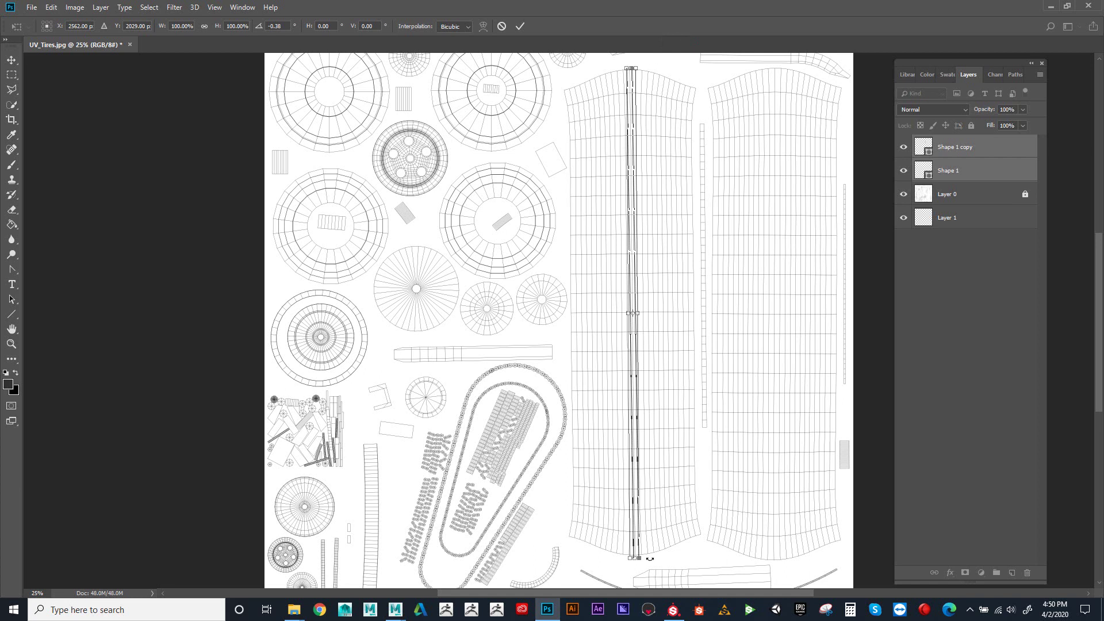
left_click_drag(650, 558, 650, 558)
left_click(12, 60)
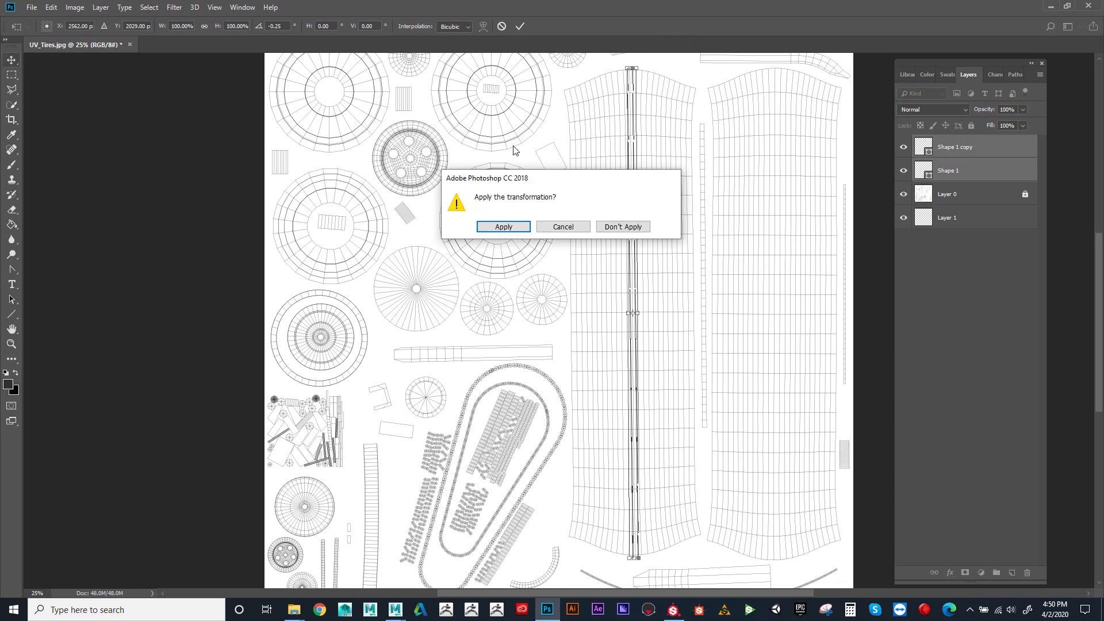
left_click(505, 226)
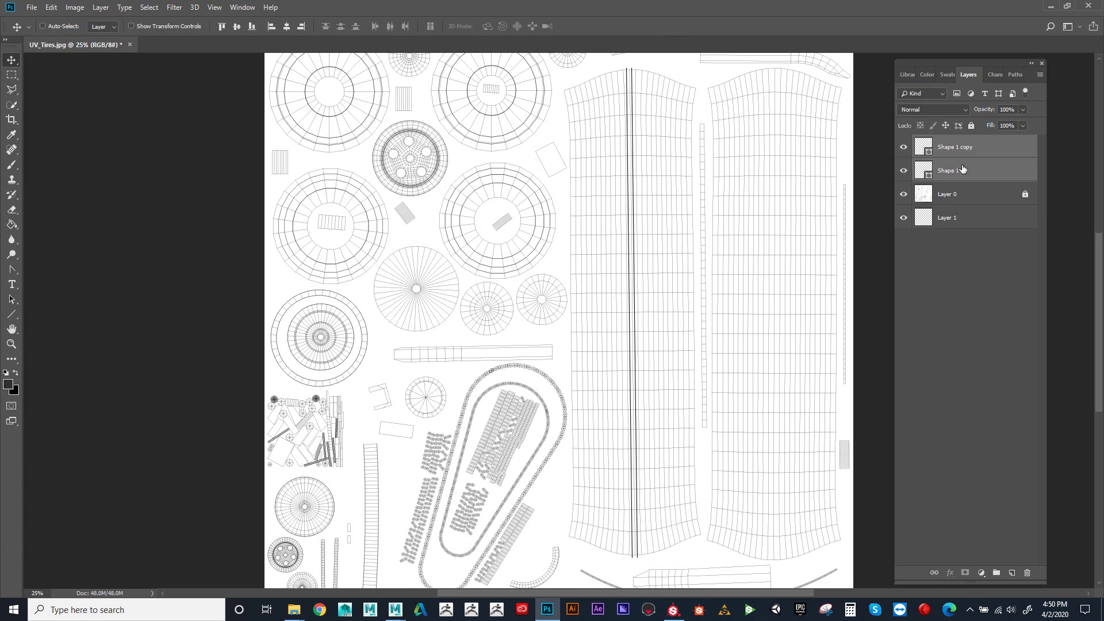
Step: Group Shape 1 and Shape 1 copy into Group 1, discarding a trial duplicate
key("ctrl+g")
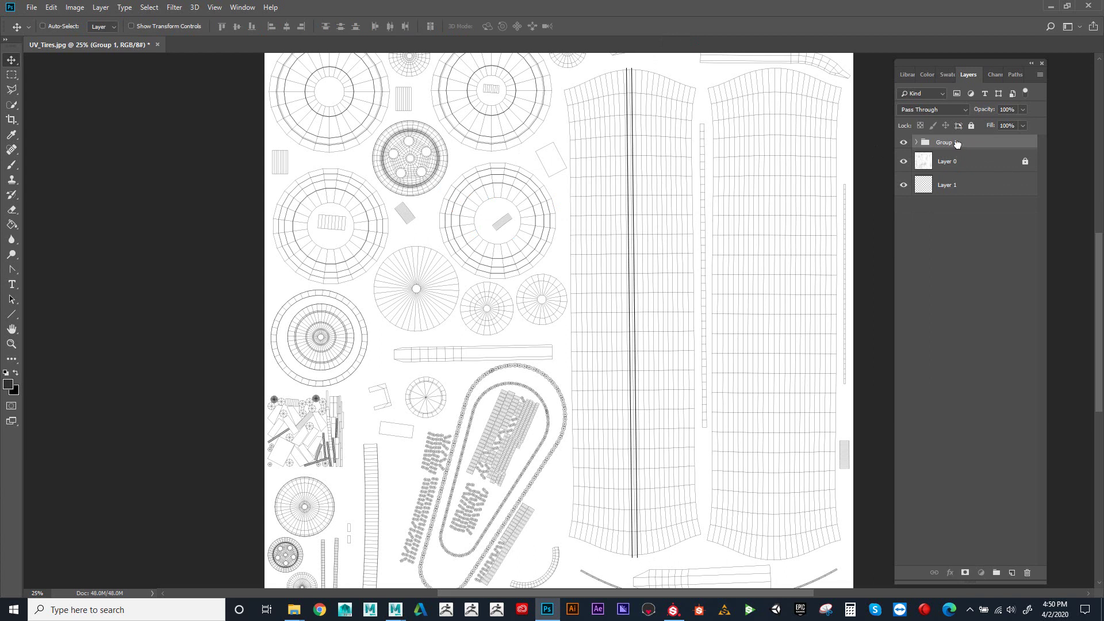
left_click_drag(958, 145, 1014, 575)
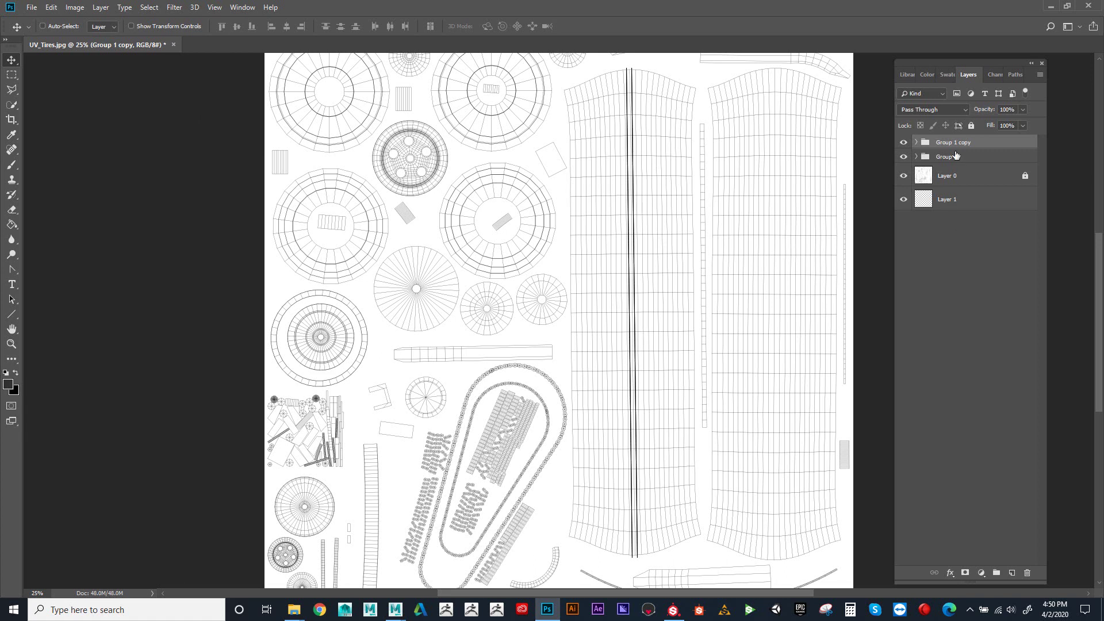
left_click_drag(961, 143, 1028, 573)
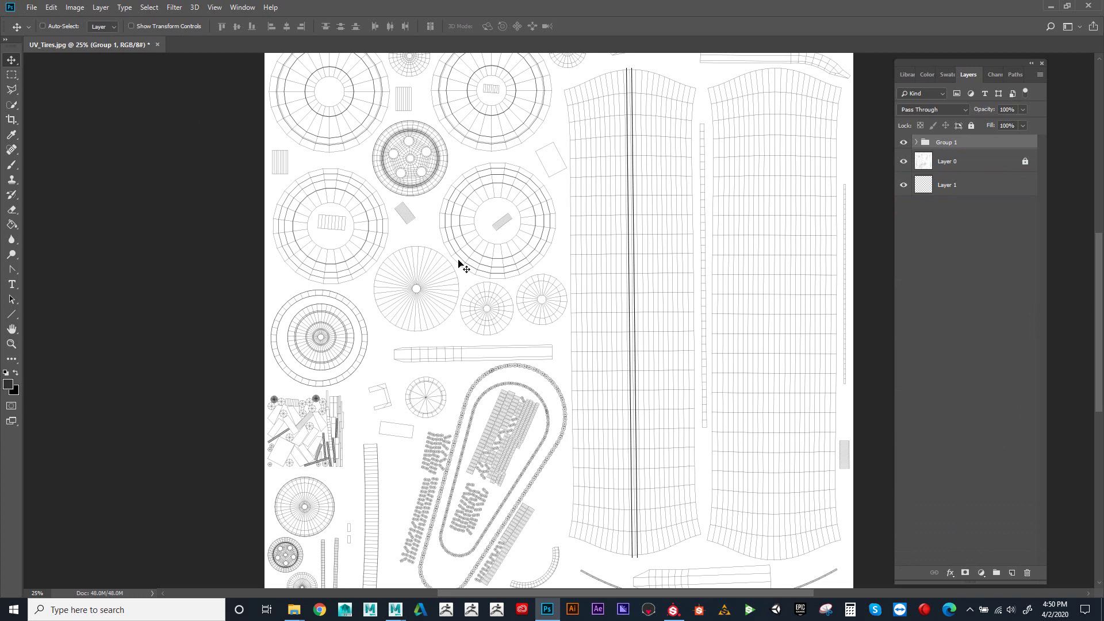
Step: On new Layer 2, paint a short black diagonal tread stroke with a size-20 brush
left_click(11, 166)
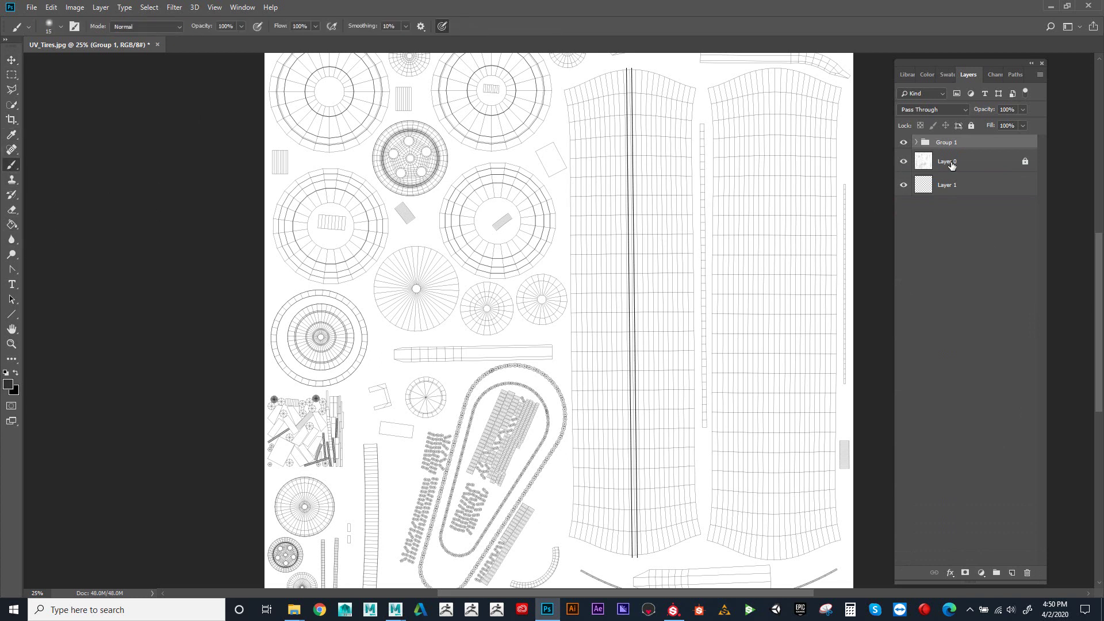
left_click(1012, 572)
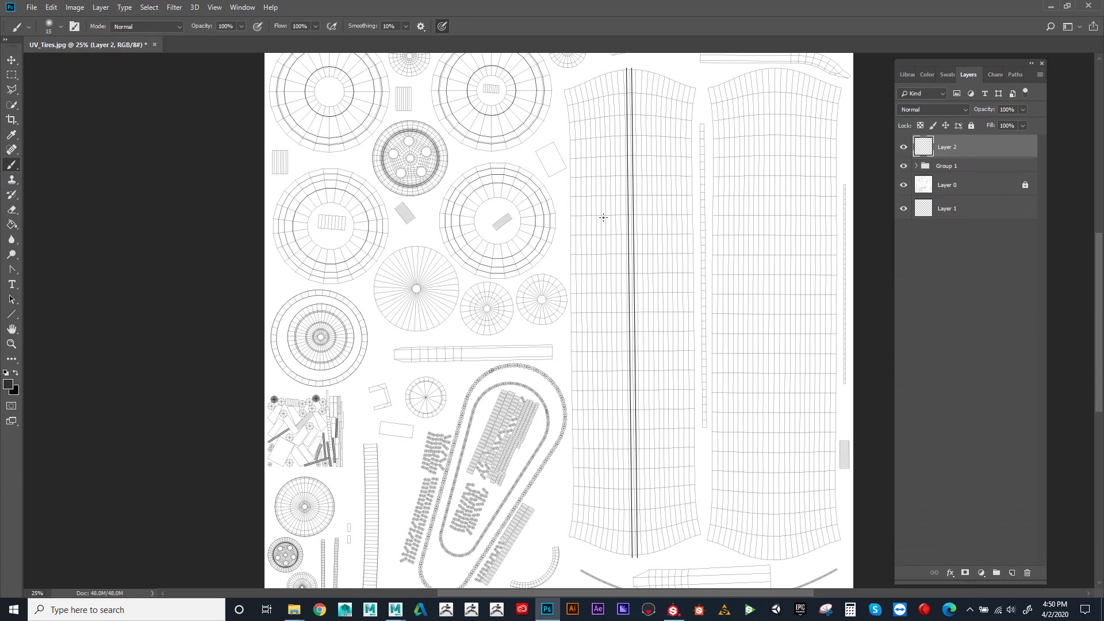
key("bracketright")
left_click_drag(605, 239, 617, 248)
key("ctrl+z")
left_click(621, 251, "shift")
key("ctrl+z")
Step: Duplicate Layer 2's tread mark, mirror it horizontally right of the centre line, and group the pair
left_click_drag(965, 151, 1011, 573)
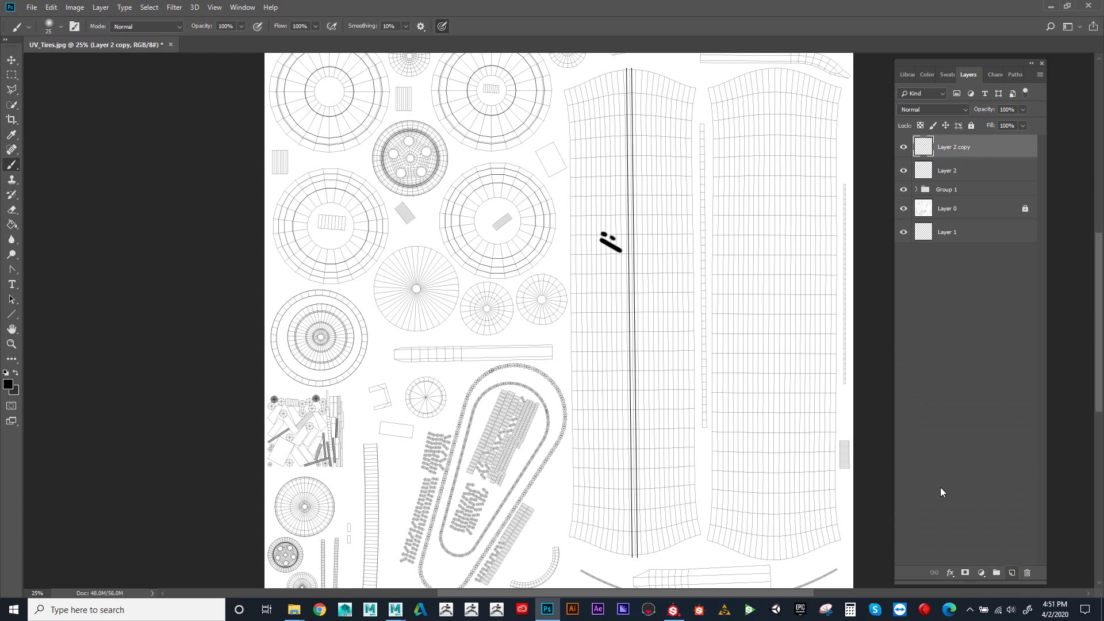
left_click(51, 8)
mouse_move(99, 263)
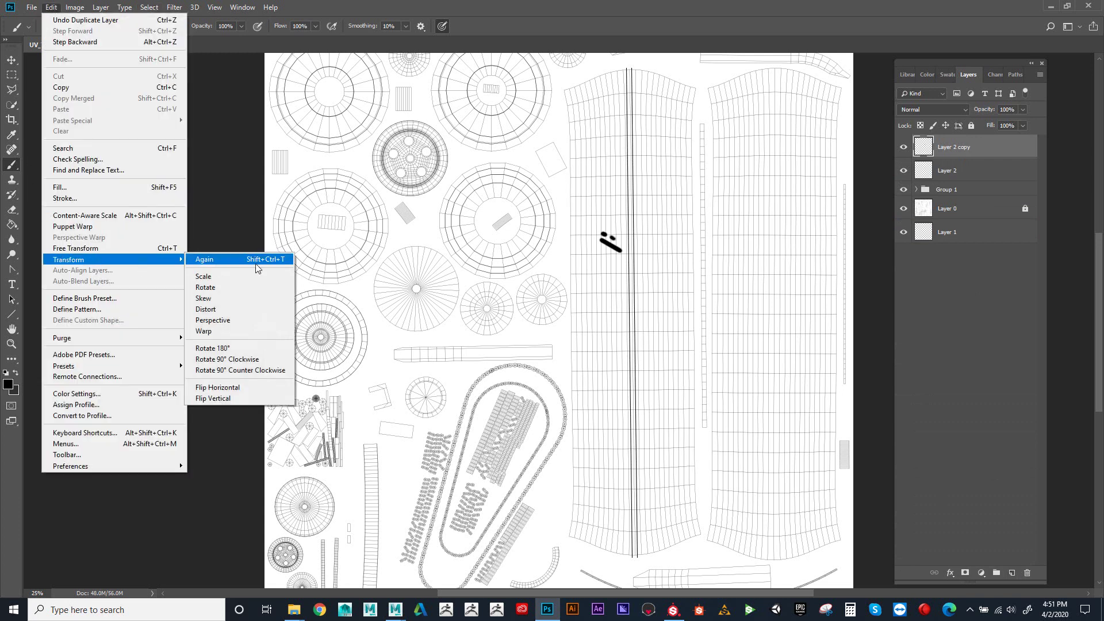
left_click(273, 393)
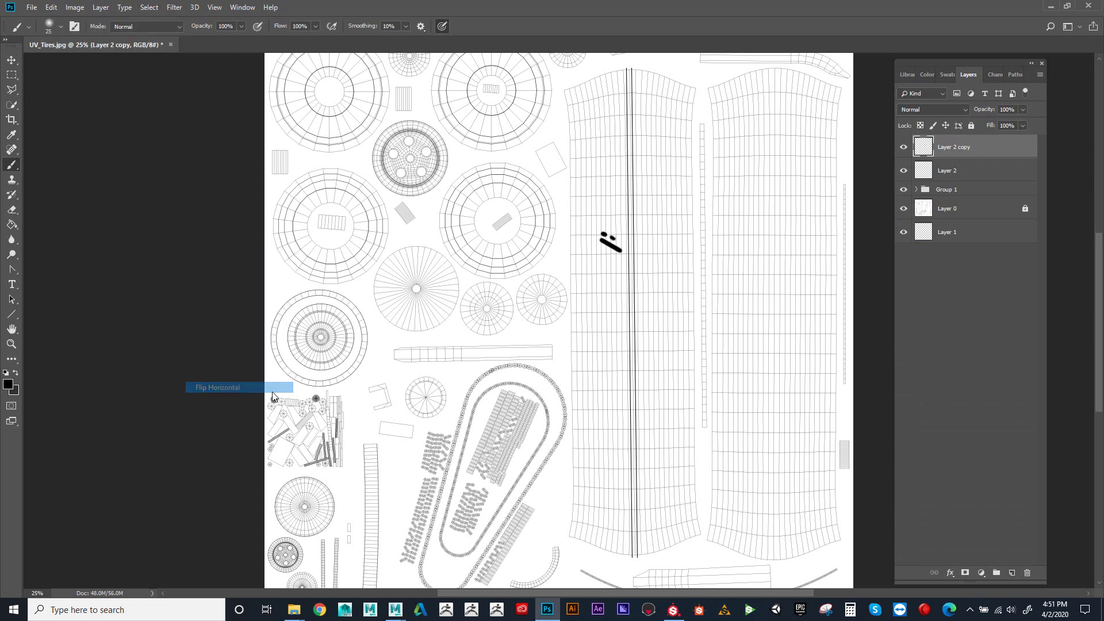
left_click(11, 60)
left_click_drag(606, 248, 648, 249)
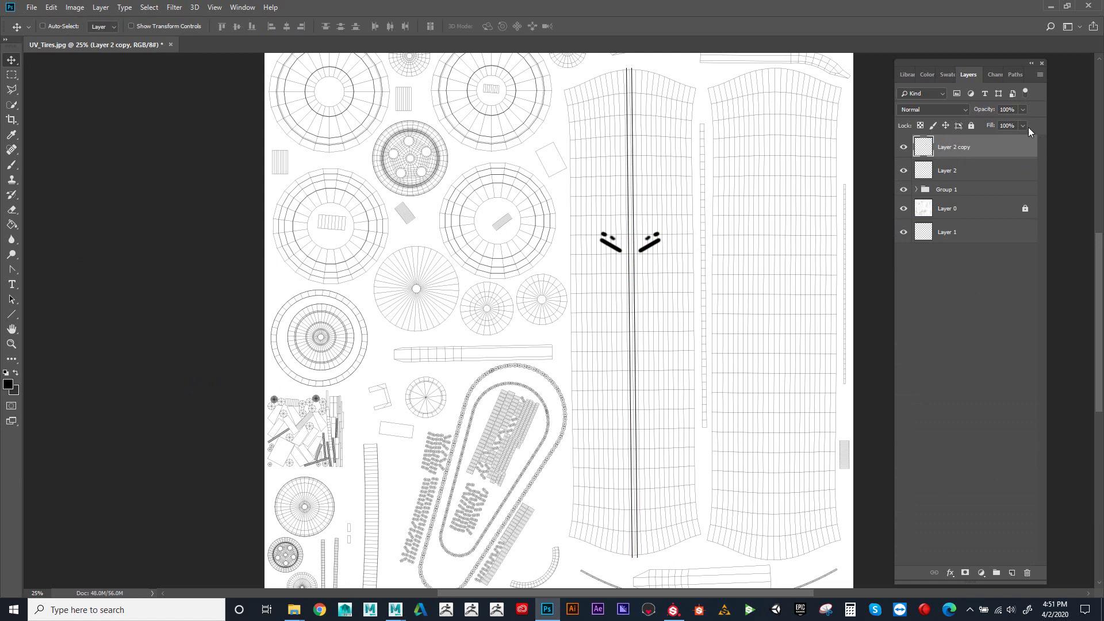
left_click(981, 169, "shift")
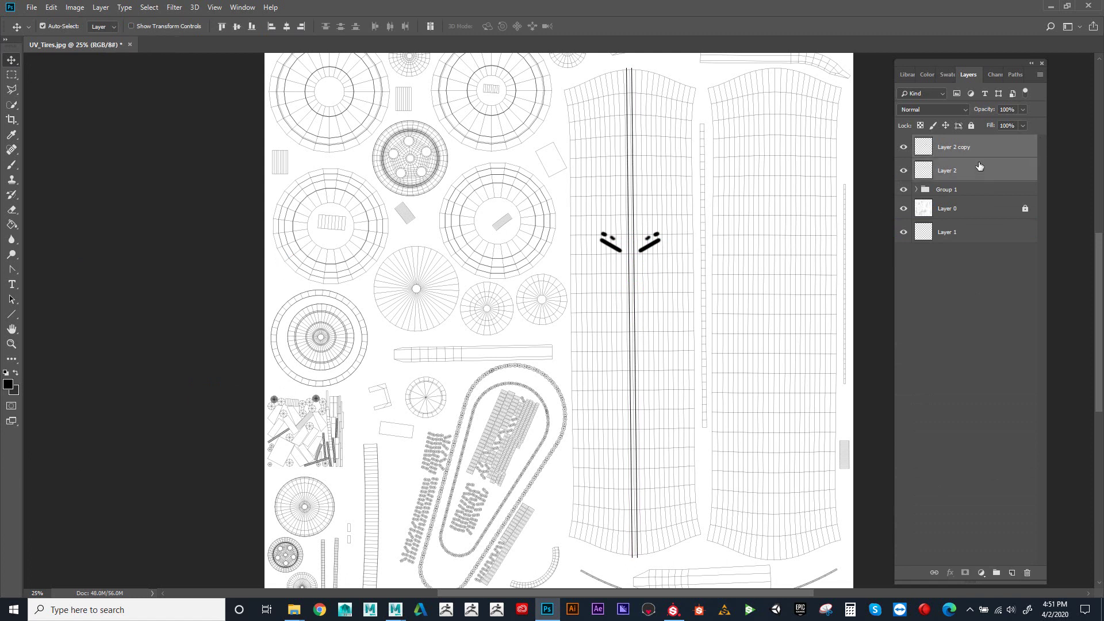
key("ctrl+g")
Step: Stack six more copies of the chevron group up the tread strip, one above another
left_click_drag(958, 143, 1011, 572)
left_click_drag(653, 241, 648, 225)
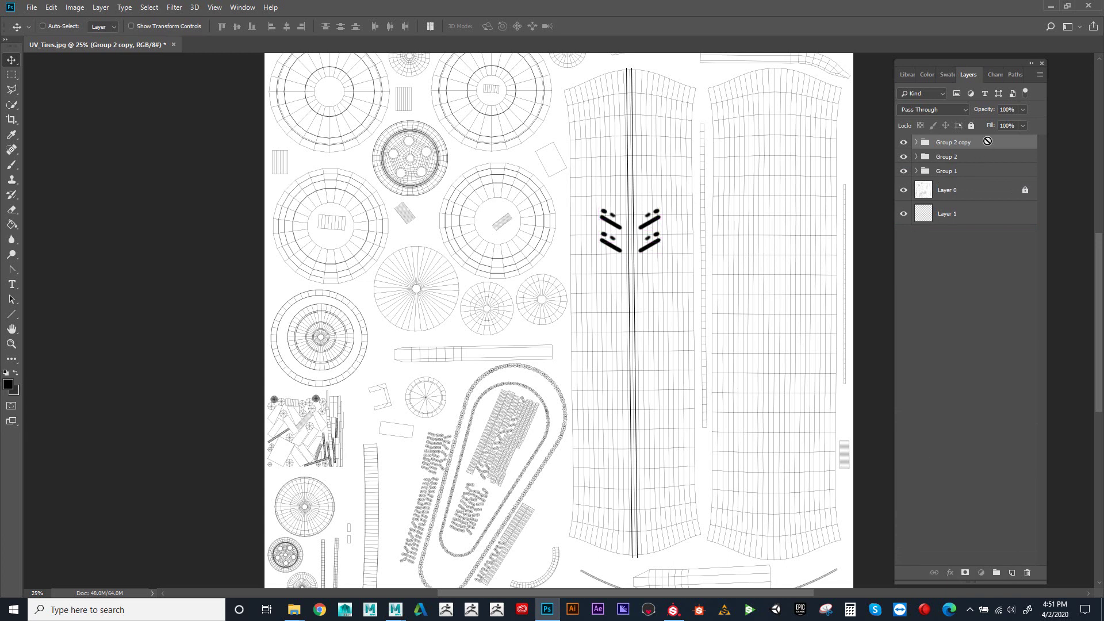
left_click_drag(988, 141, 1012, 573)
left_click_drag(650, 219, 650, 201)
left_click_drag(999, 149, 1012, 573)
left_click_drag(657, 198, 654, 175)
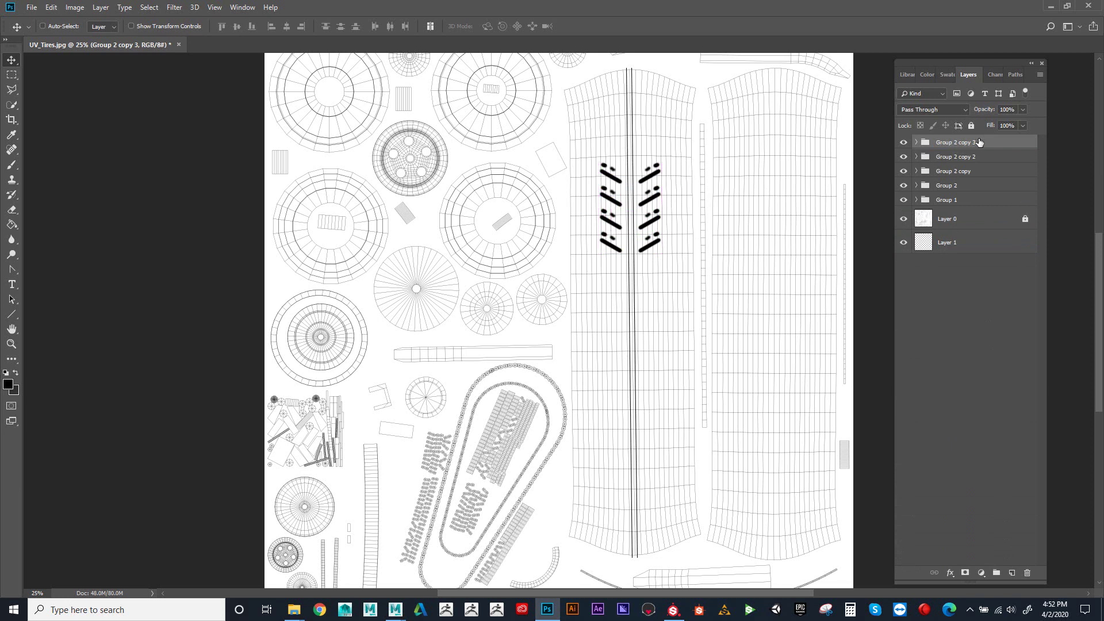
left_click_drag(979, 142, 1011, 572)
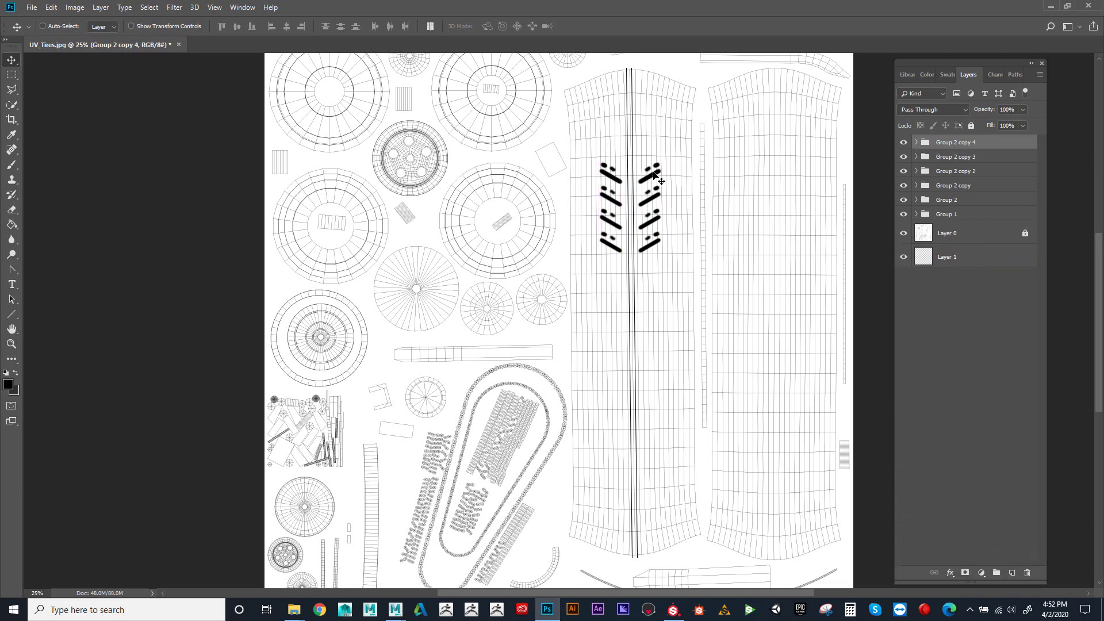
left_click_drag(654, 172, 654, 149)
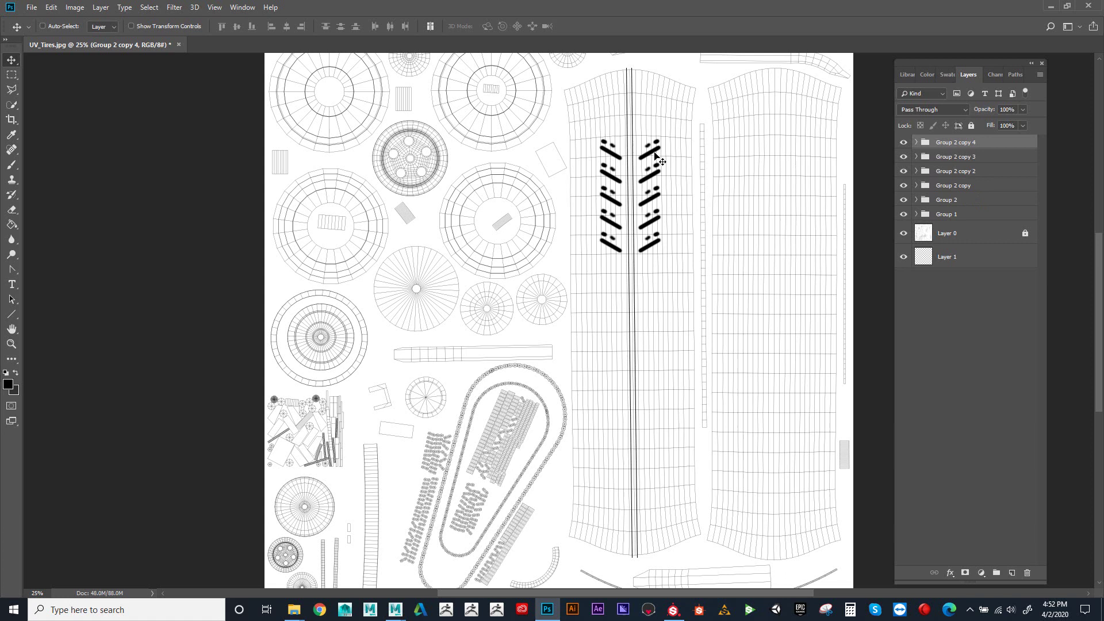
left_click_drag(969, 144, 1010, 569)
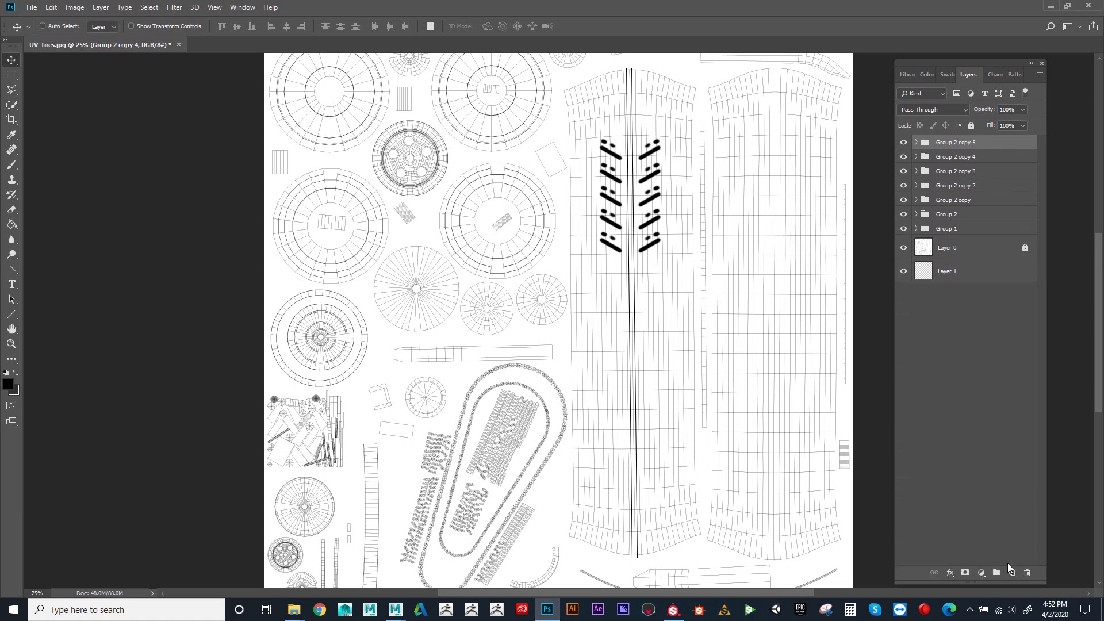
left_click_drag(661, 156, 659, 134)
left_click_drag(974, 145, 1010, 569)
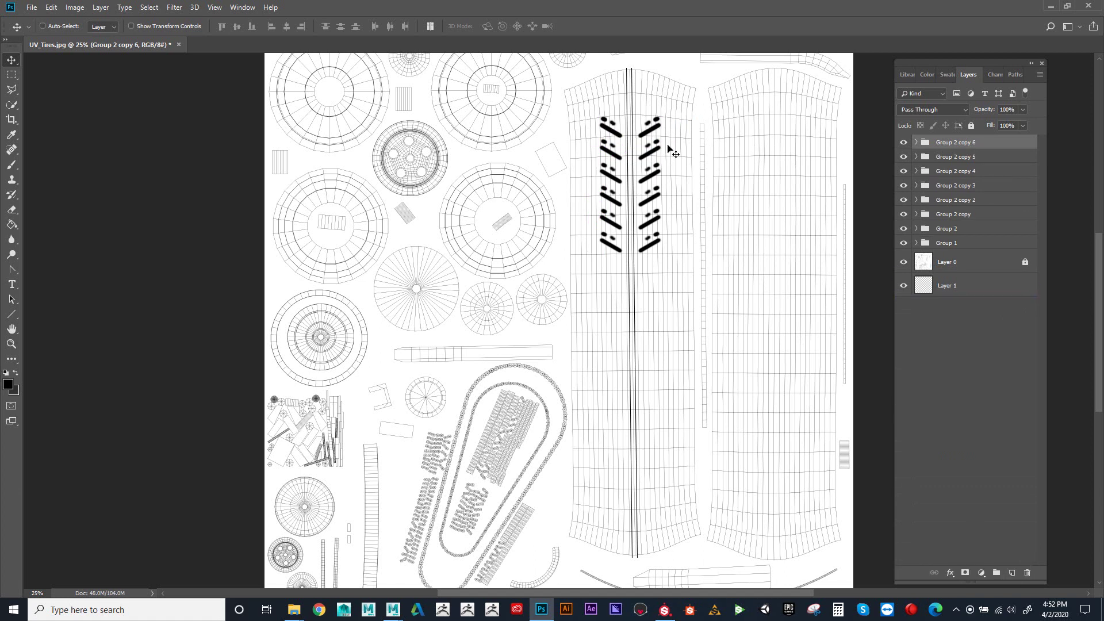
left_click_drag(651, 122, 651, 98)
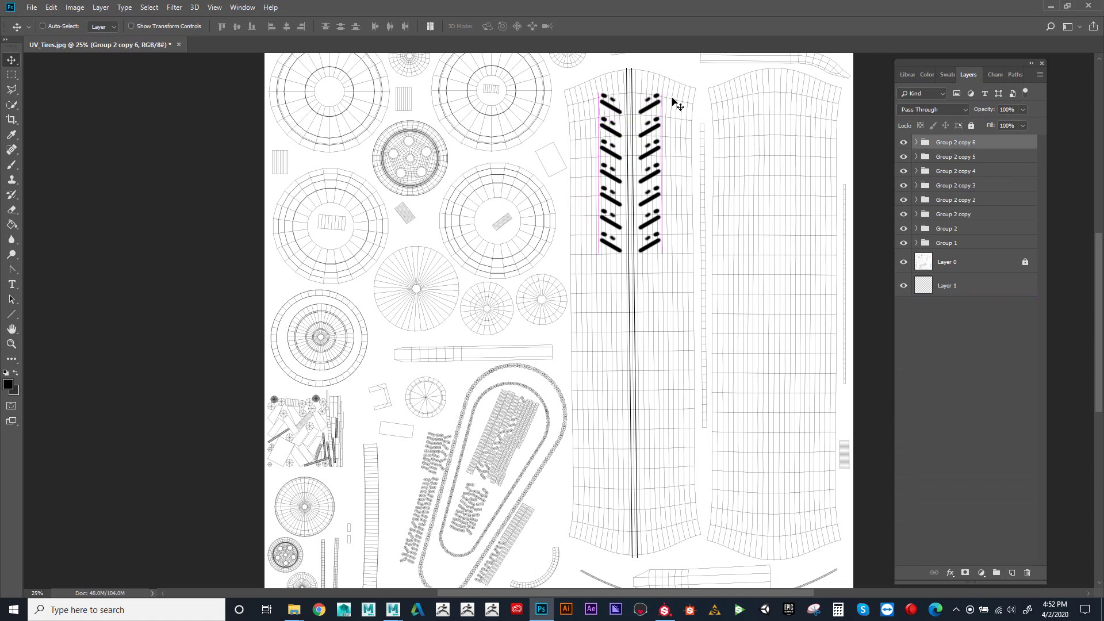
Step: Check the chevron pairs' visibility and combine the seven chevron groups into Group 3
left_click(905, 200)
left_click(904, 200)
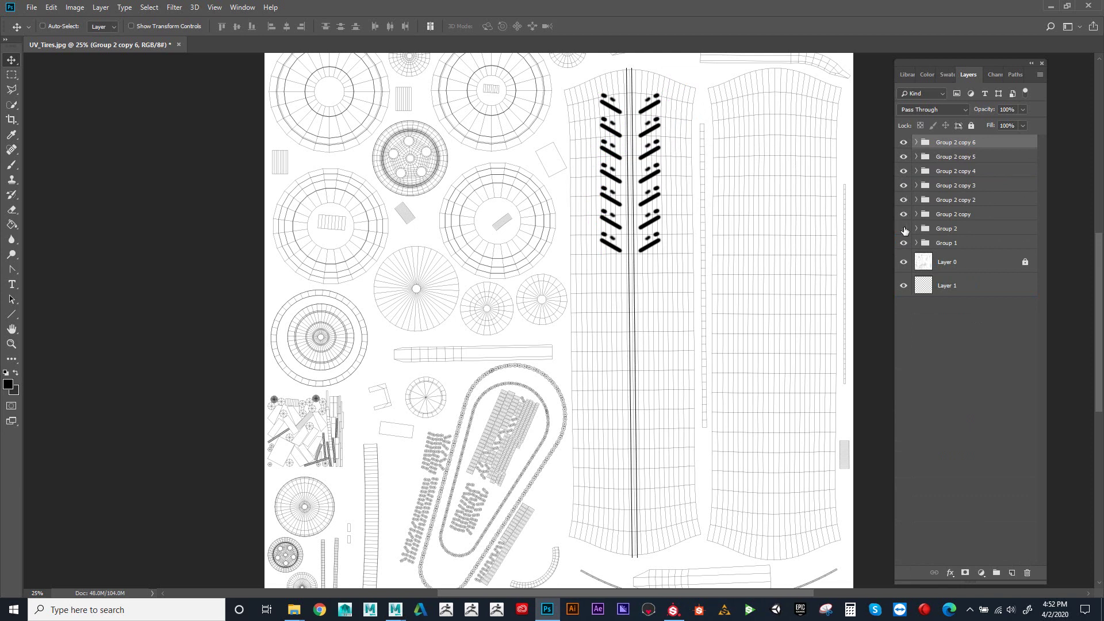
left_click(903, 228)
left_click(903, 228)
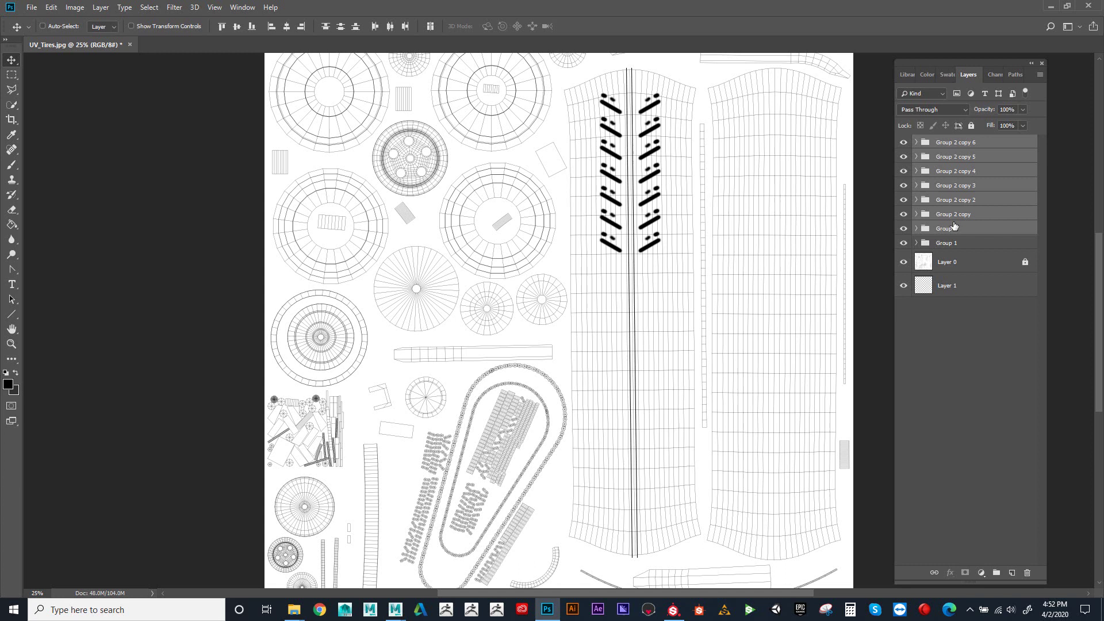
key("ctrl+g")
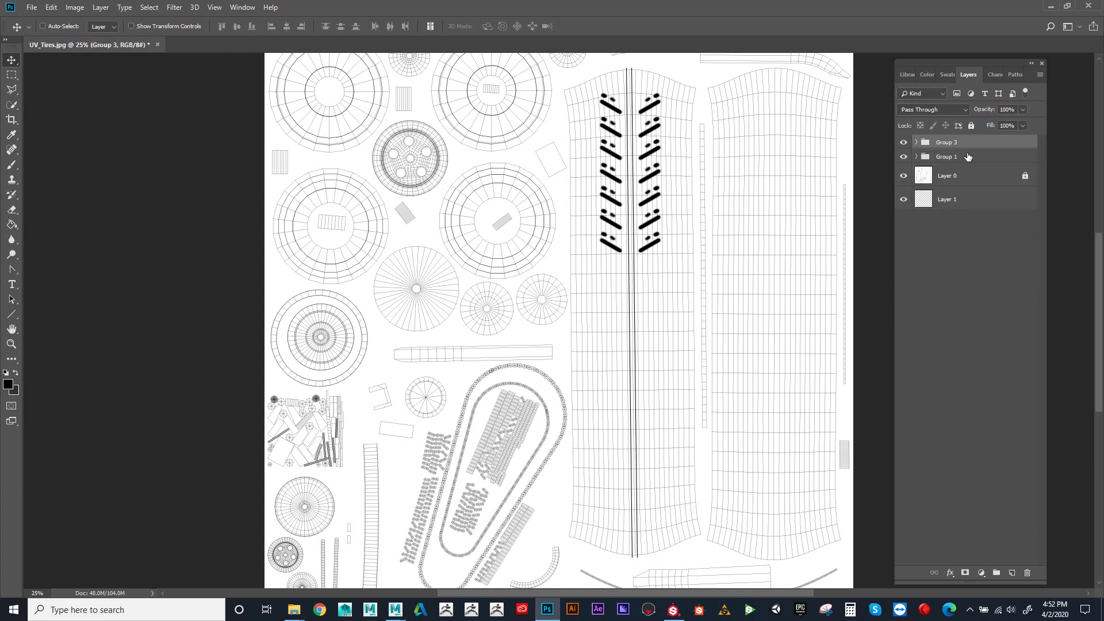
Step: Duplicate Group 3 twice down the strip and zoom out to 16.7% to see the whole texture
left_click_drag(966, 143, 1012, 573)
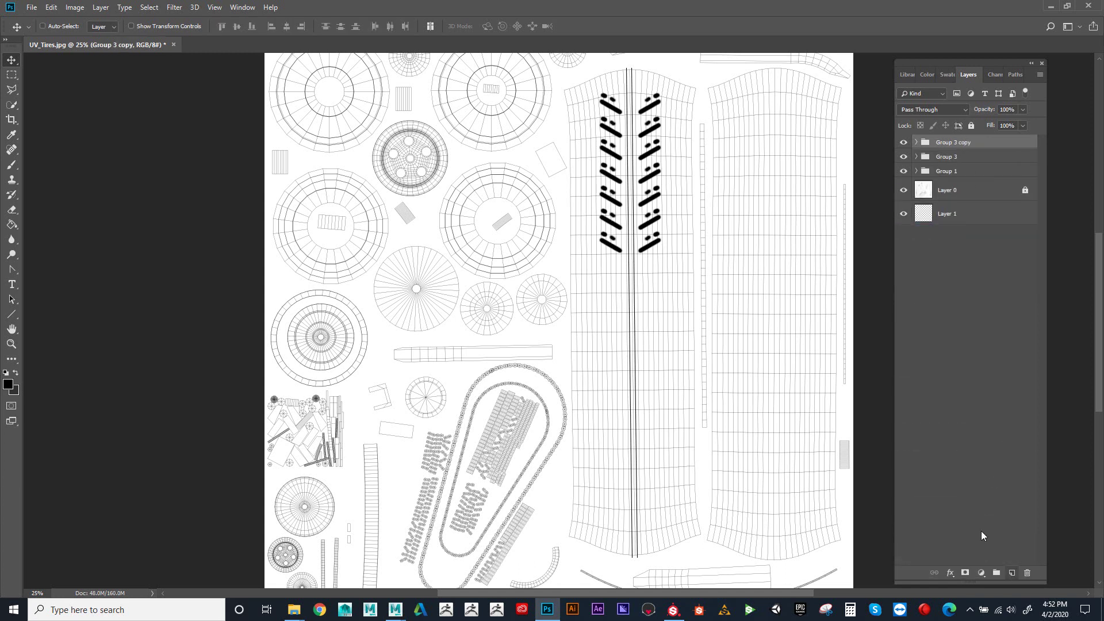
left_click_drag(648, 266, 645, 409)
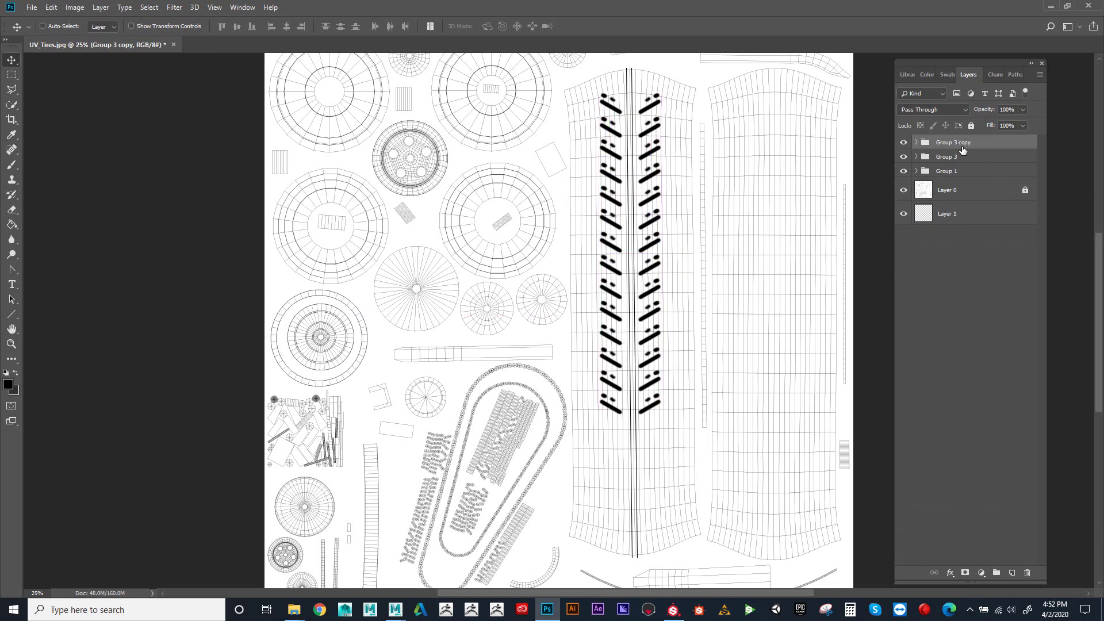
left_click_drag(963, 144, 992, 570)
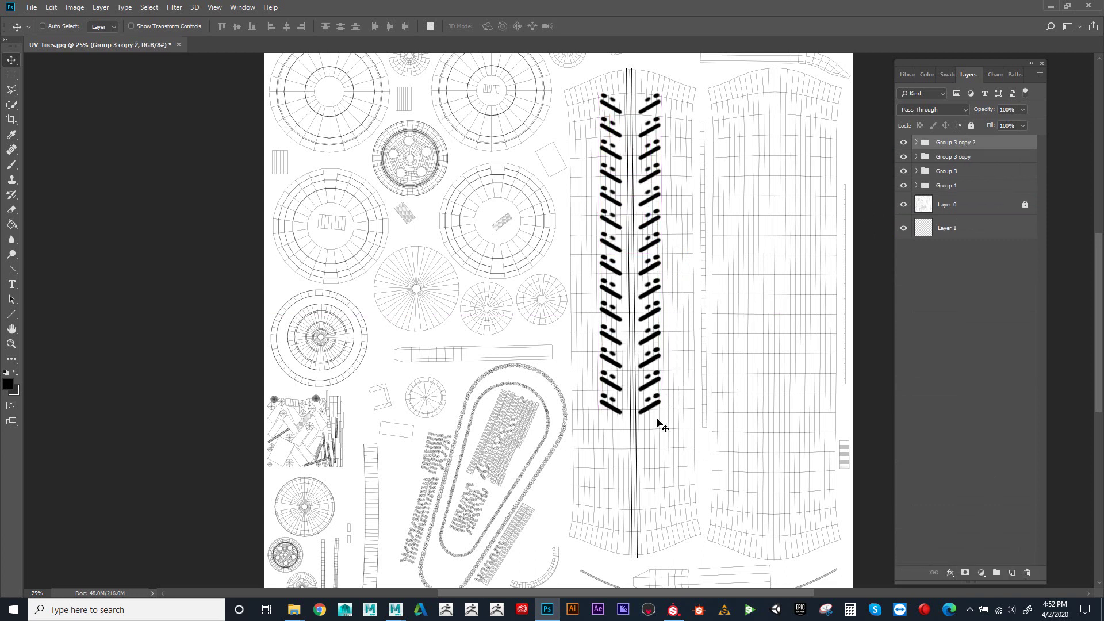
left_click_drag(656, 425, 650, 474)
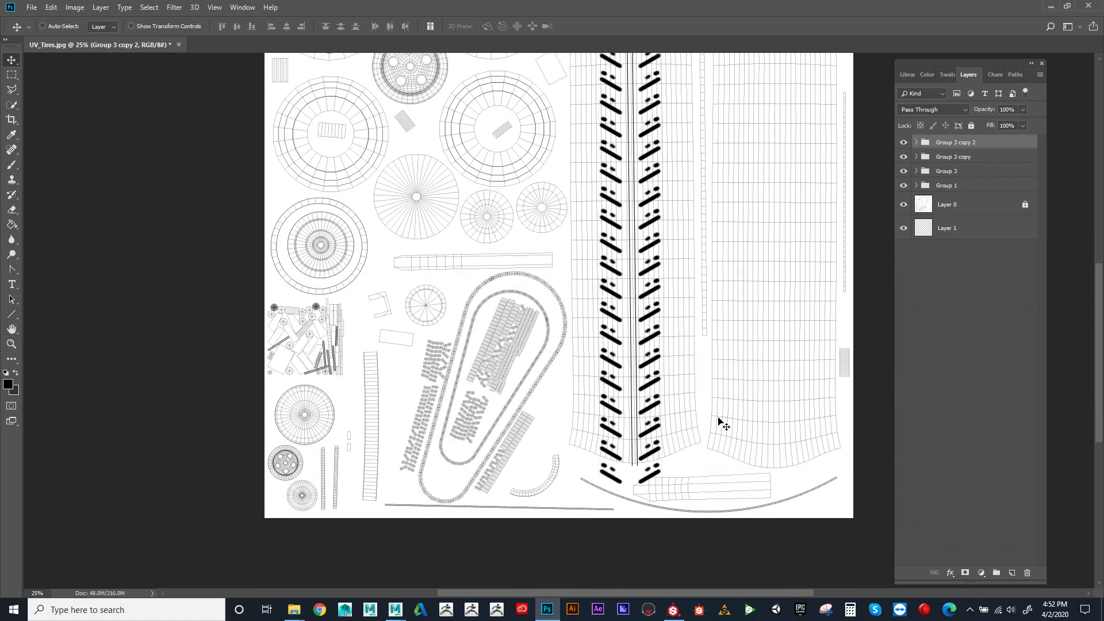
left_click(11, 343)
left_click(674, 342, "alt")
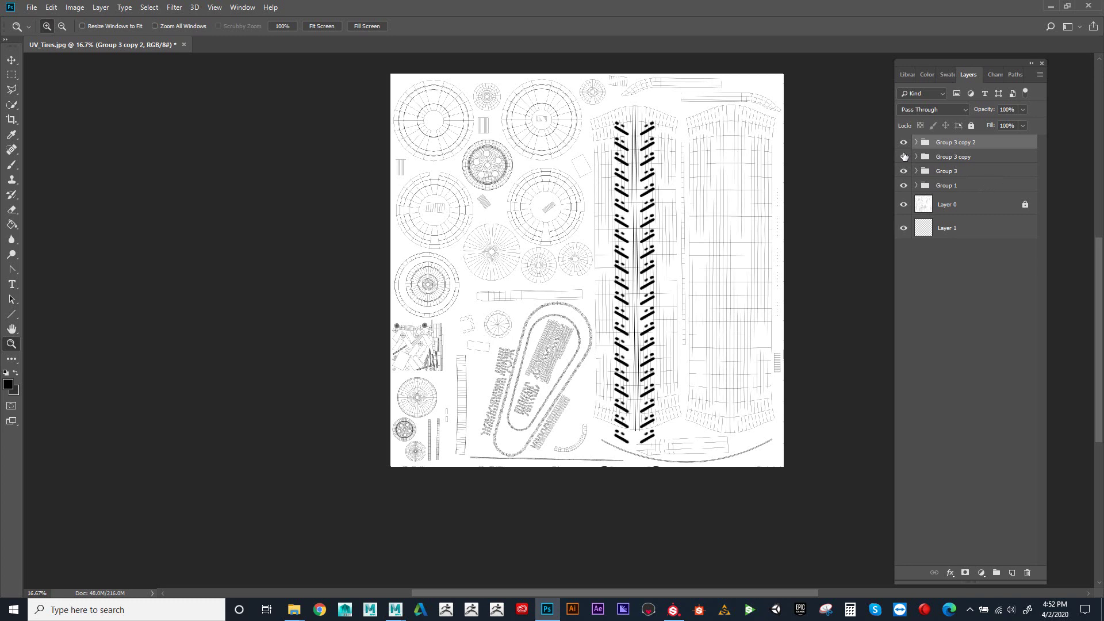
Step: Group the three tread groups into Group 4, nudge the strip up, and rotate it about -0.8°
left_click(951, 173, "shift")
key("ctrl+g")
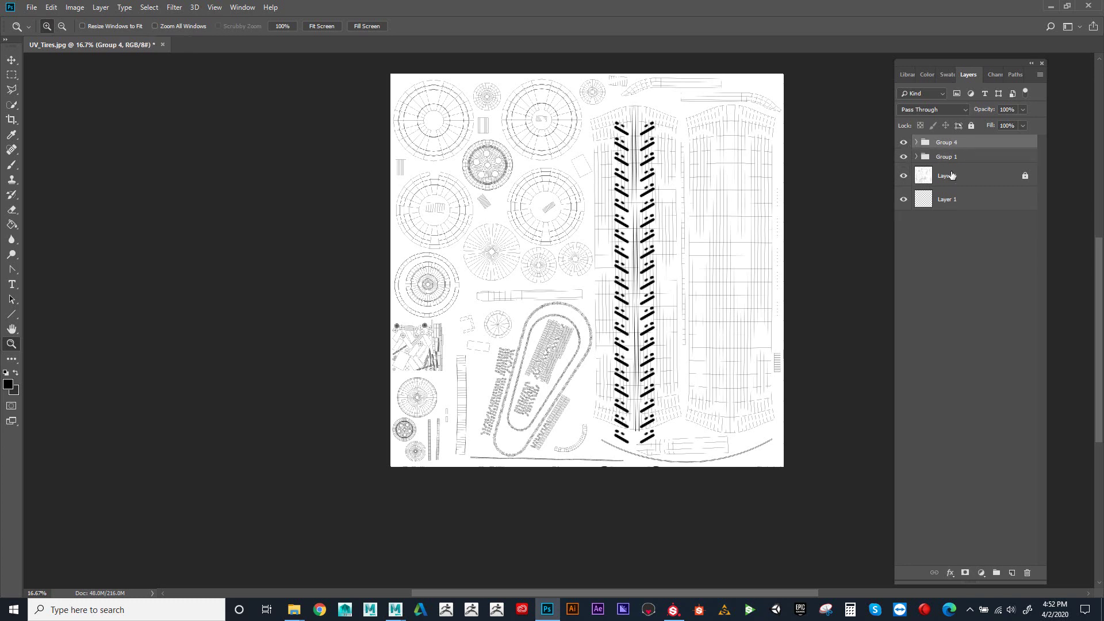
left_click(12, 60)
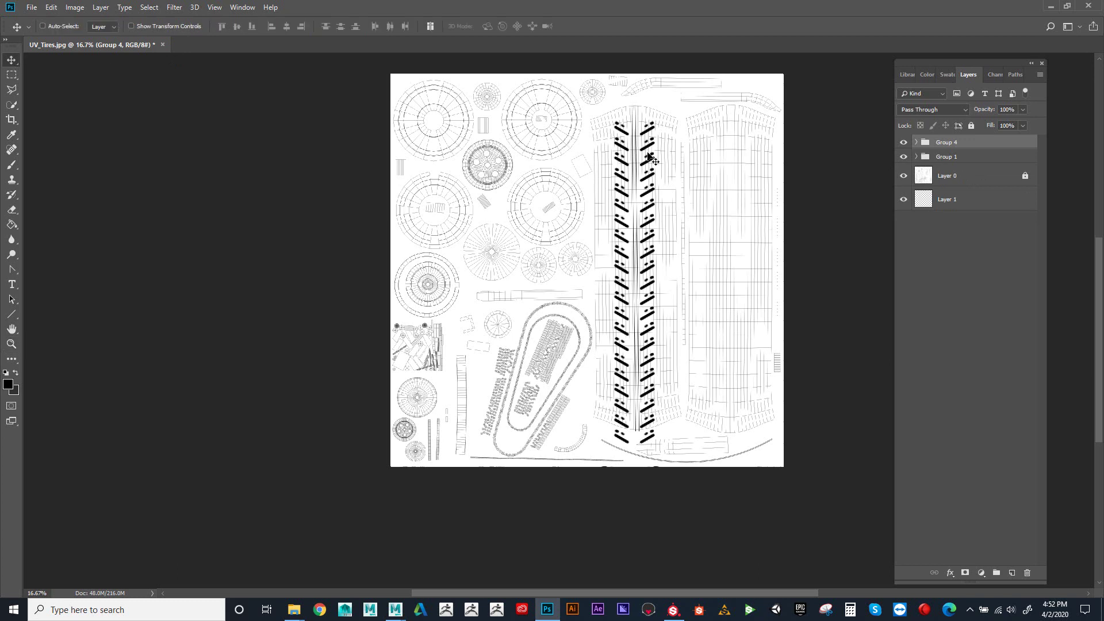
left_click_drag(649, 156, 648, 140)
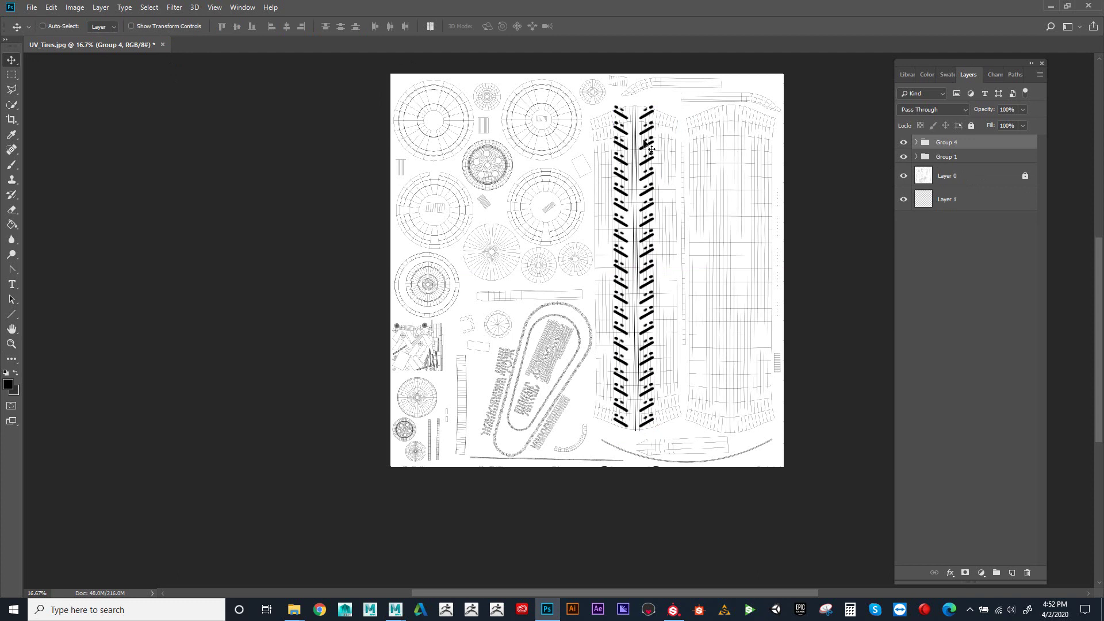
left_click_drag(647, 143, 649, 145)
key("ctrl")
key("ctrl+t")
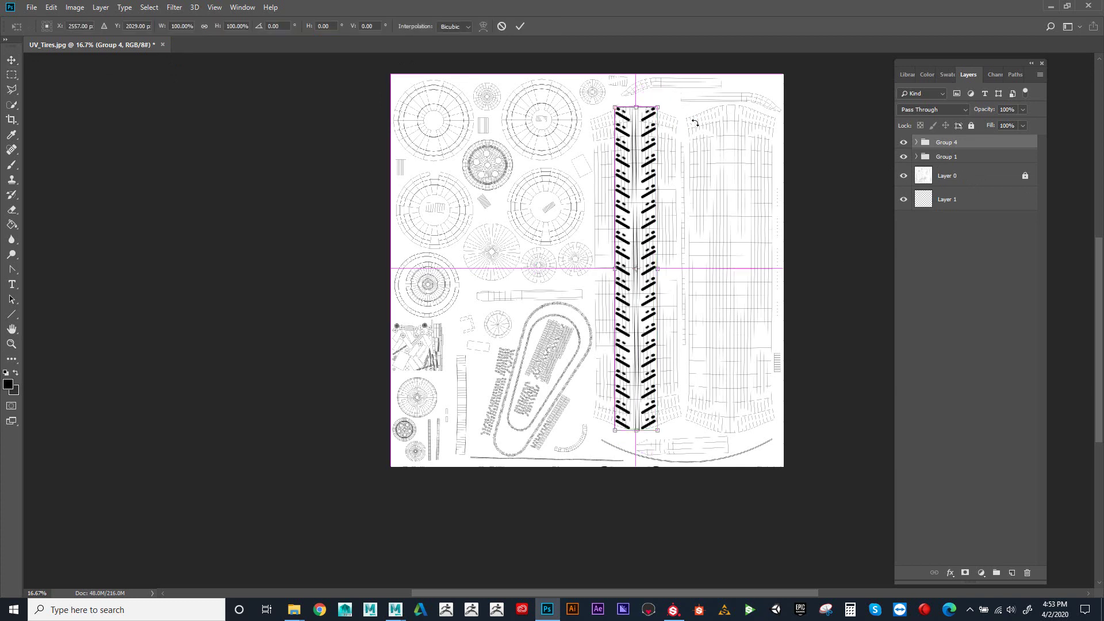
left_click_drag(670, 100, 669, 99)
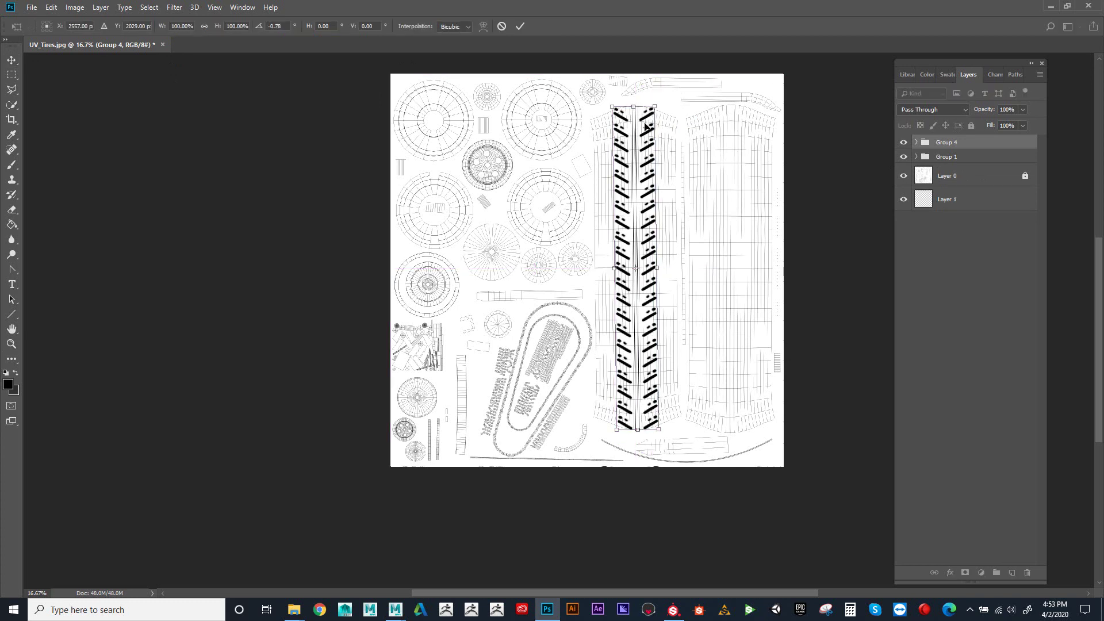
key("Return")
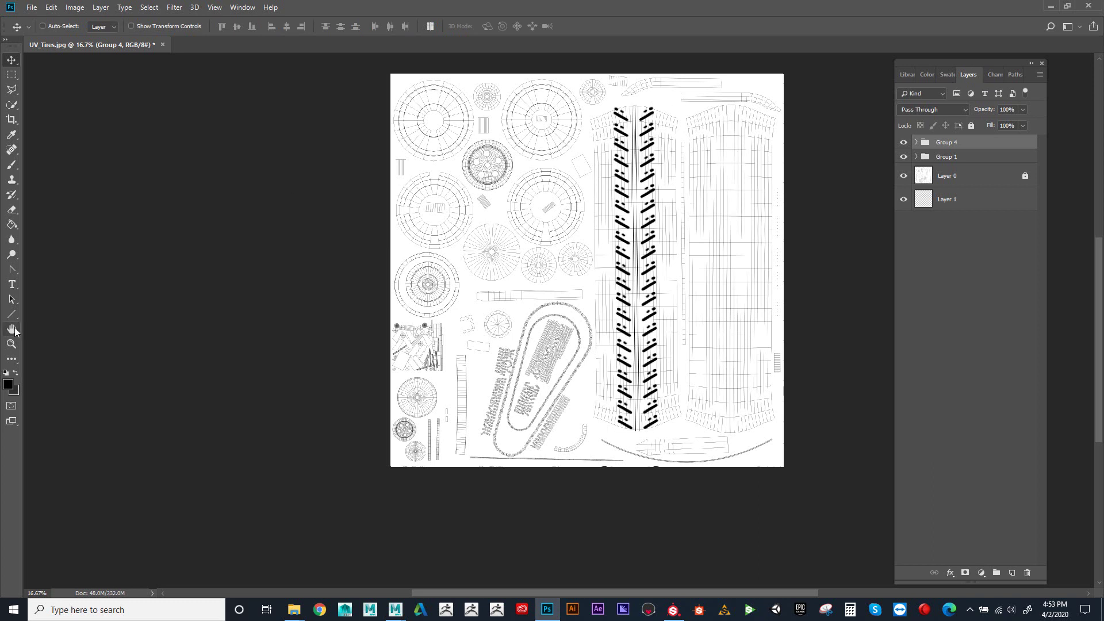
Step: Check the strip up close and re-rotate it about 0.5° clockwise to sit straight on the UVs
left_click(11, 343)
left_click(643, 329)
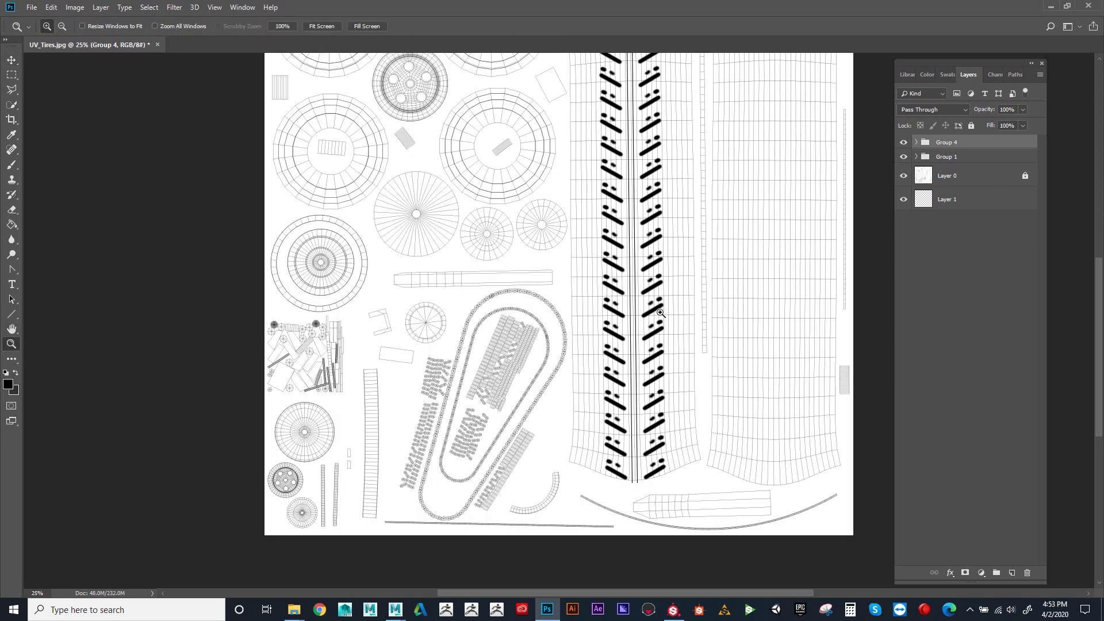
left_click(647, 235, "alt")
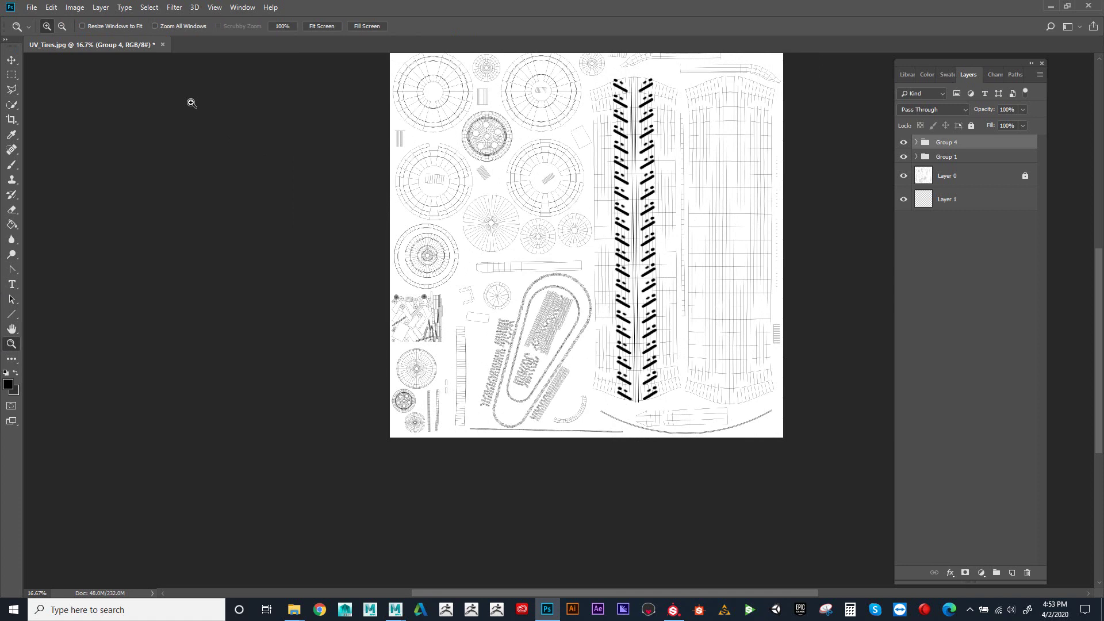
key("v")
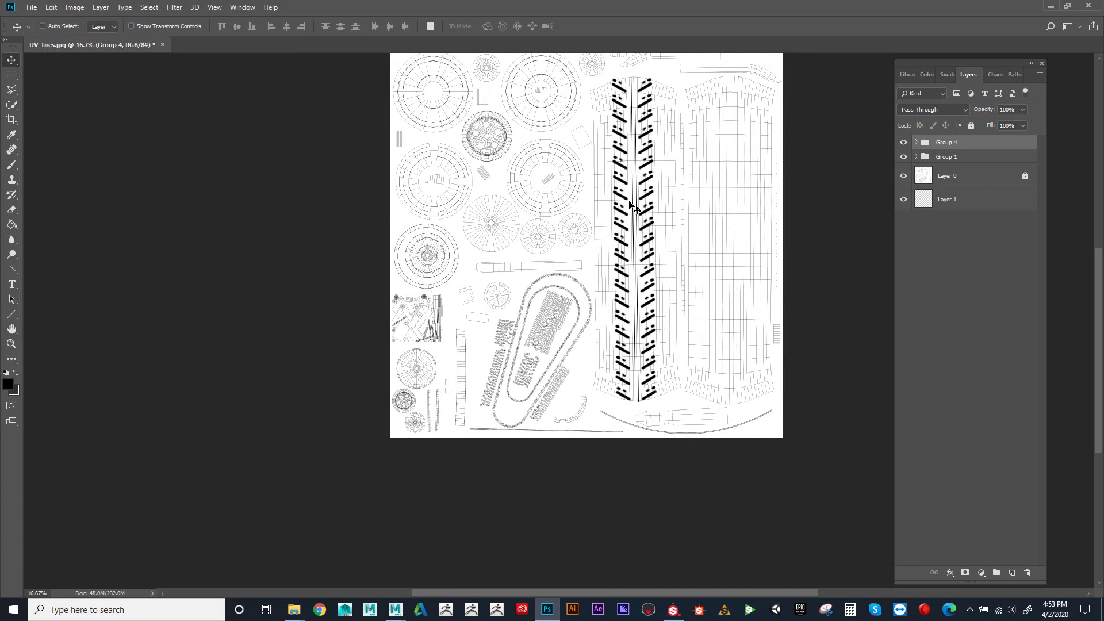
key("ctrl+t")
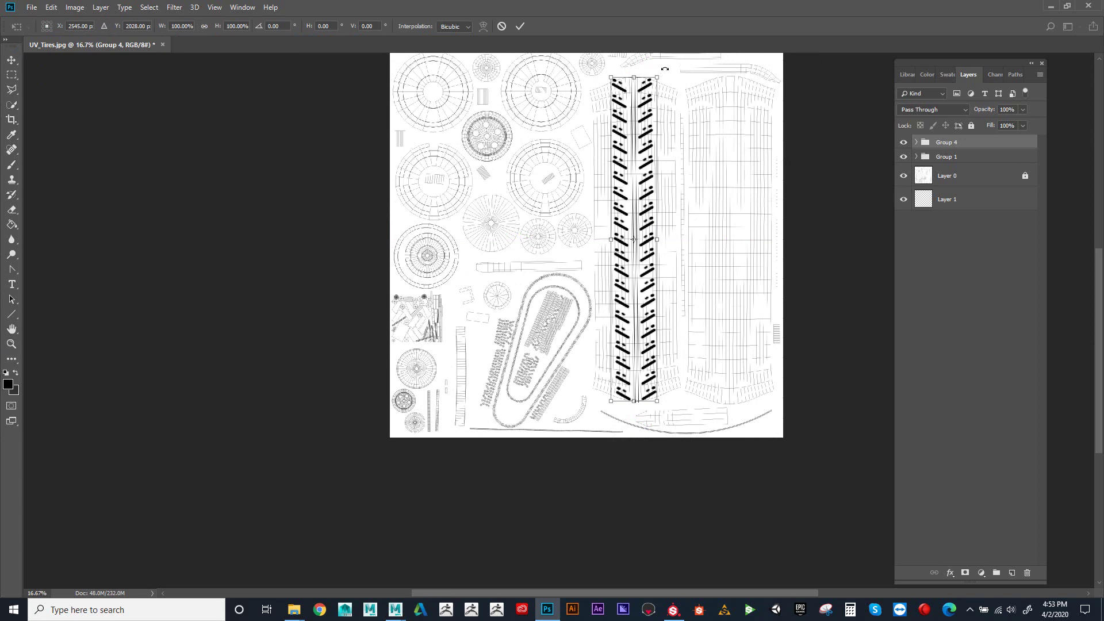
left_click_drag(666, 69, 669, 69)
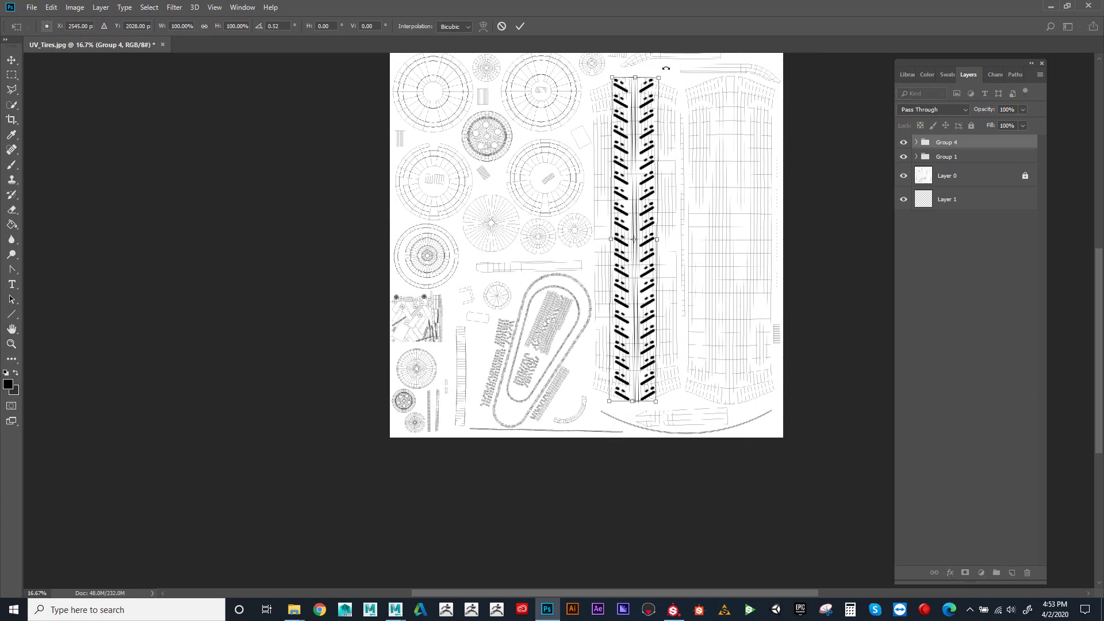
key("Return")
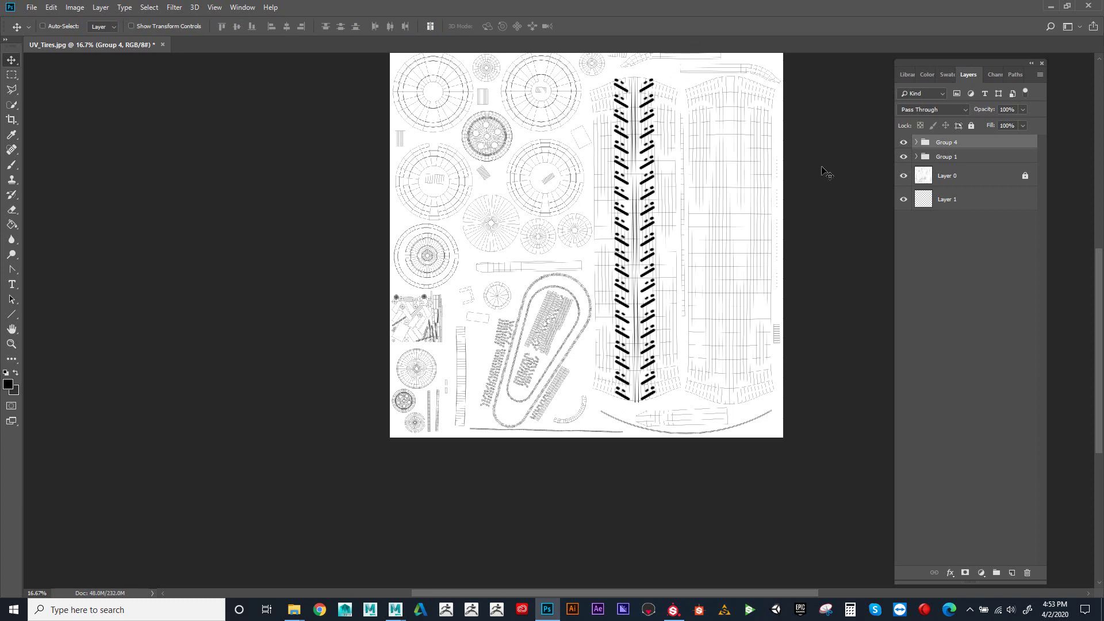
Step: Group Group 4 with Group 1 into Group 5 and move a duplicate onto the right tire strip
left_click(903, 158)
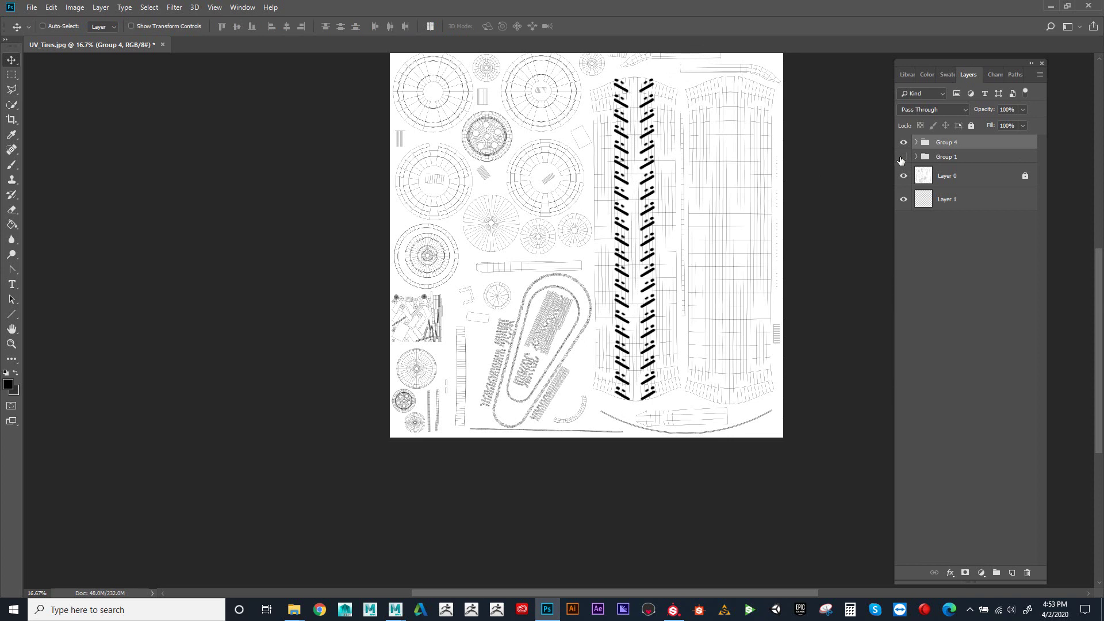
left_click(903, 158)
left_click(941, 156, "shift")
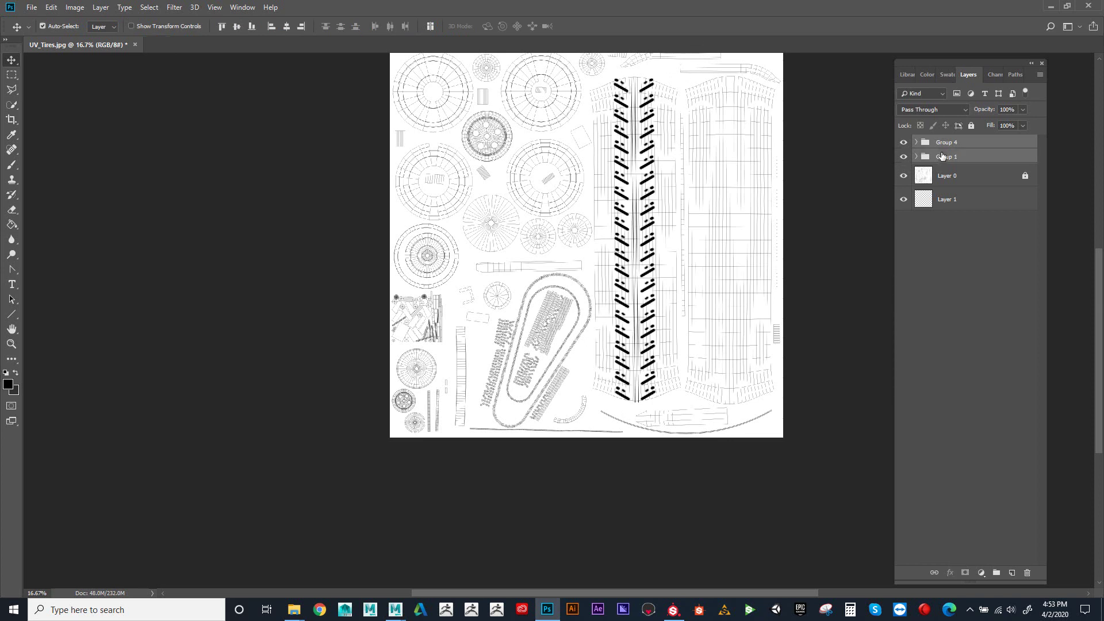
key("ctrl+g")
left_click_drag(957, 143, 996, 566)
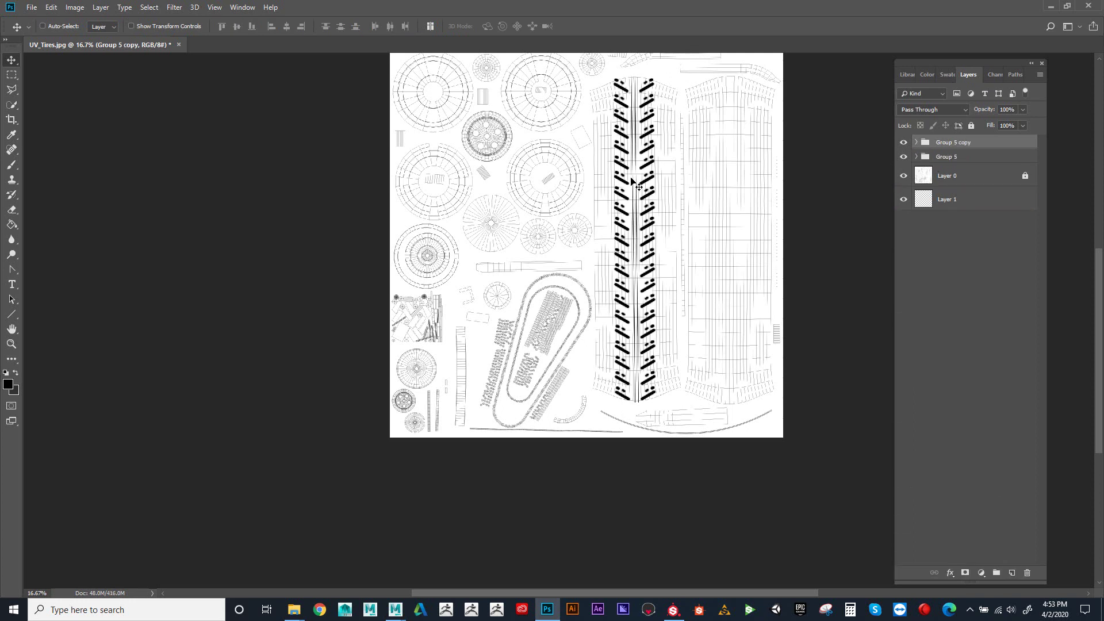
left_click_drag(637, 184, 728, 182)
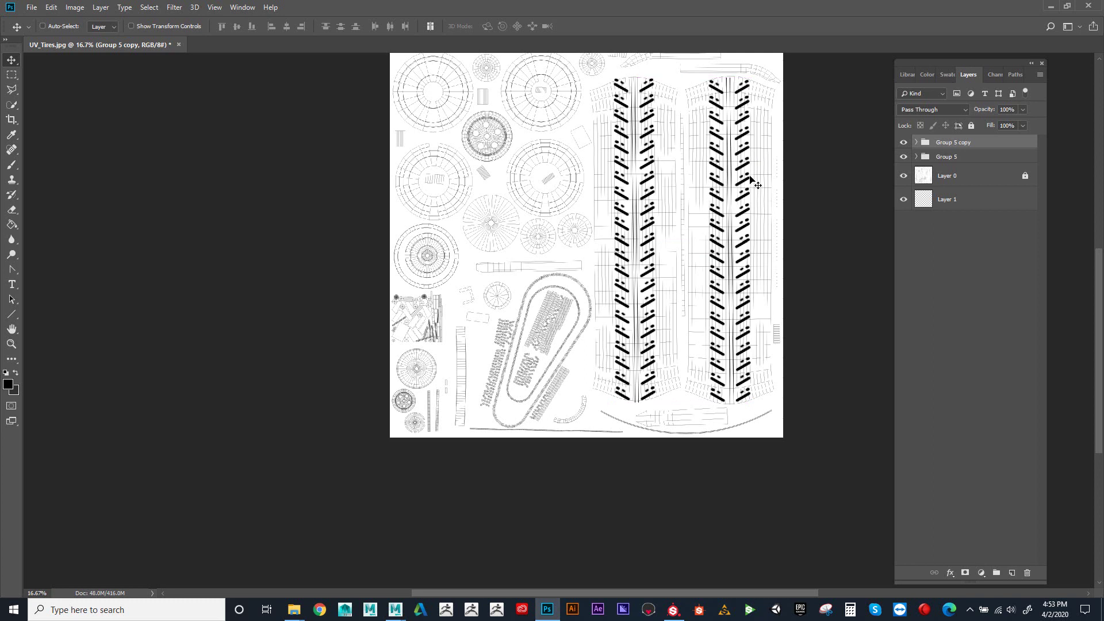
Step: Hide the Layer 0 UV wireframe, comparing it on and off, leaving only the tread strips visible
left_click(904, 176)
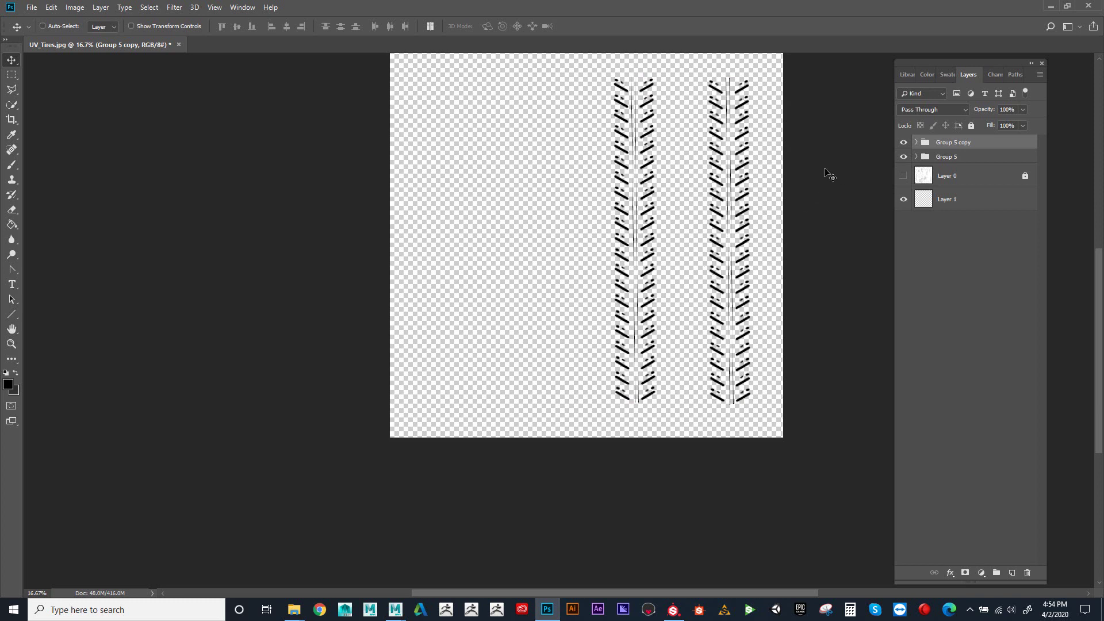
left_click(11, 344)
left_click(643, 262)
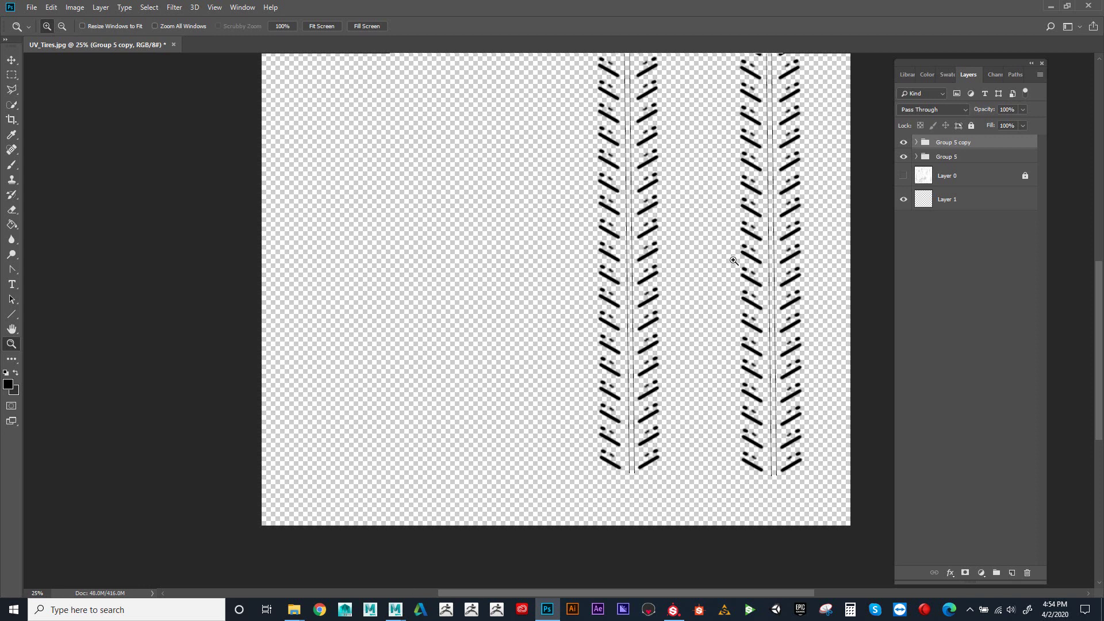
left_click(801, 385, "alt")
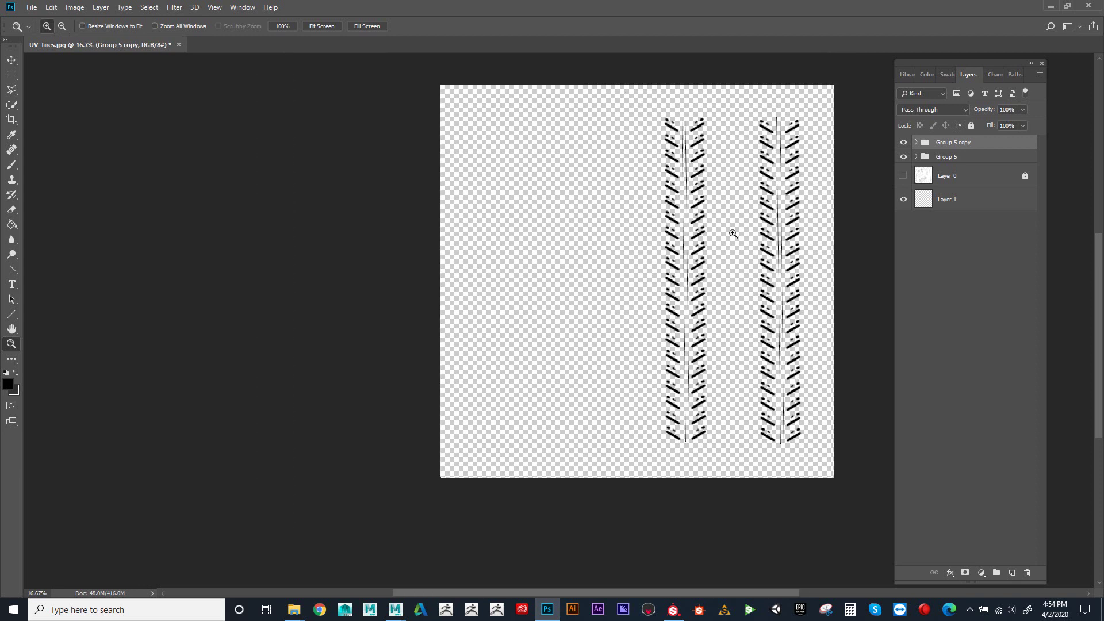
left_click(904, 177)
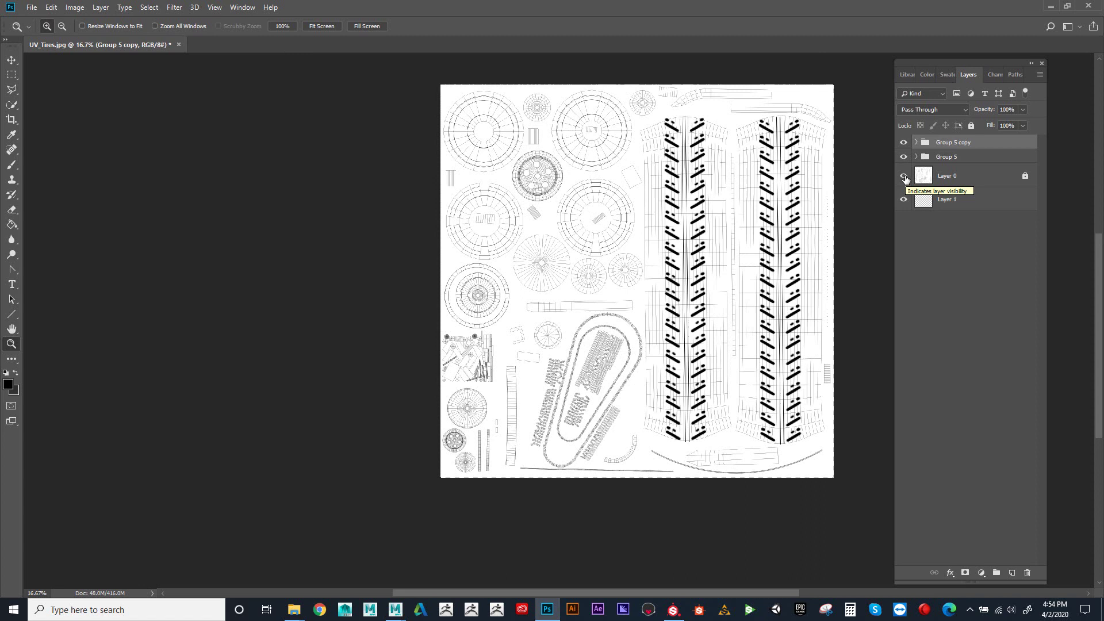
left_click(905, 177)
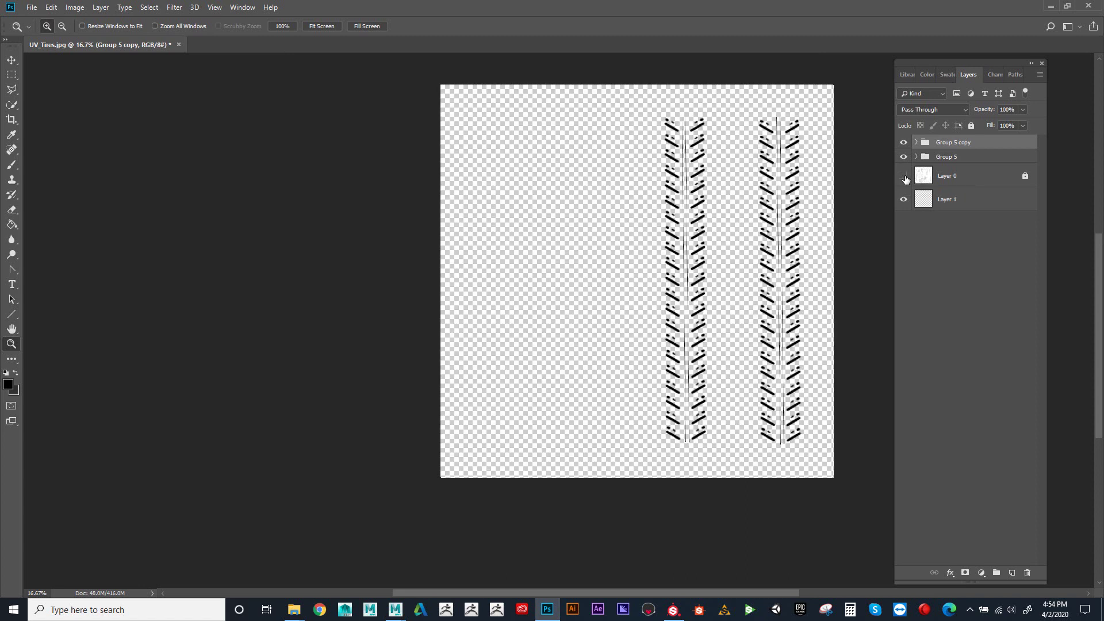
left_click(27, 8)
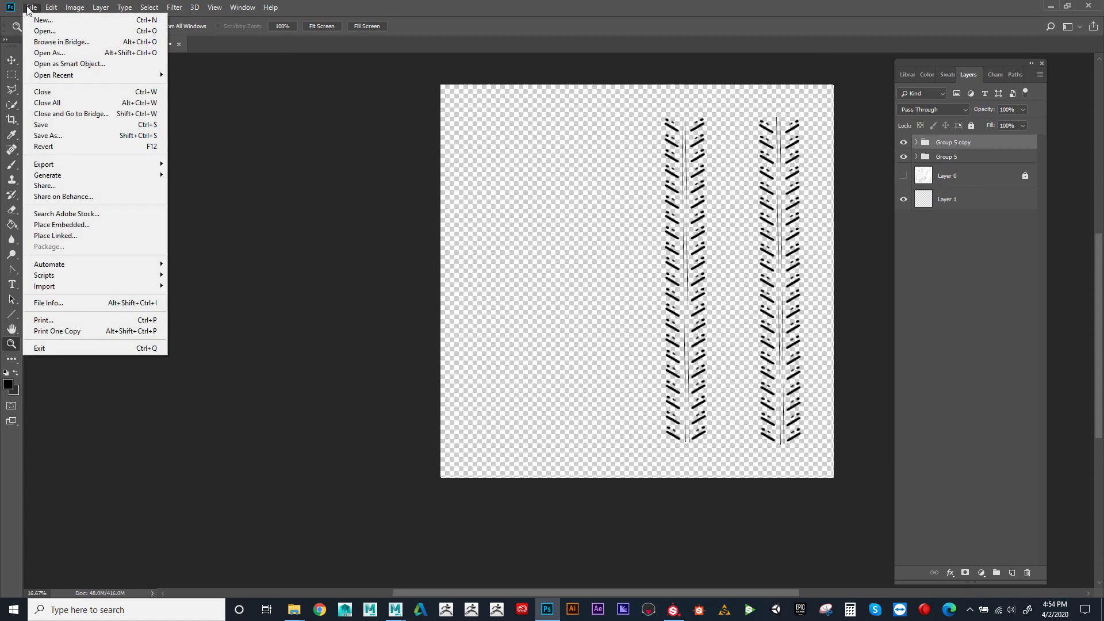
Step: Save the tread strips as PNG_TireTread.png in the OneDrive Desktop folder with default PNG options
left_click(73, 140)
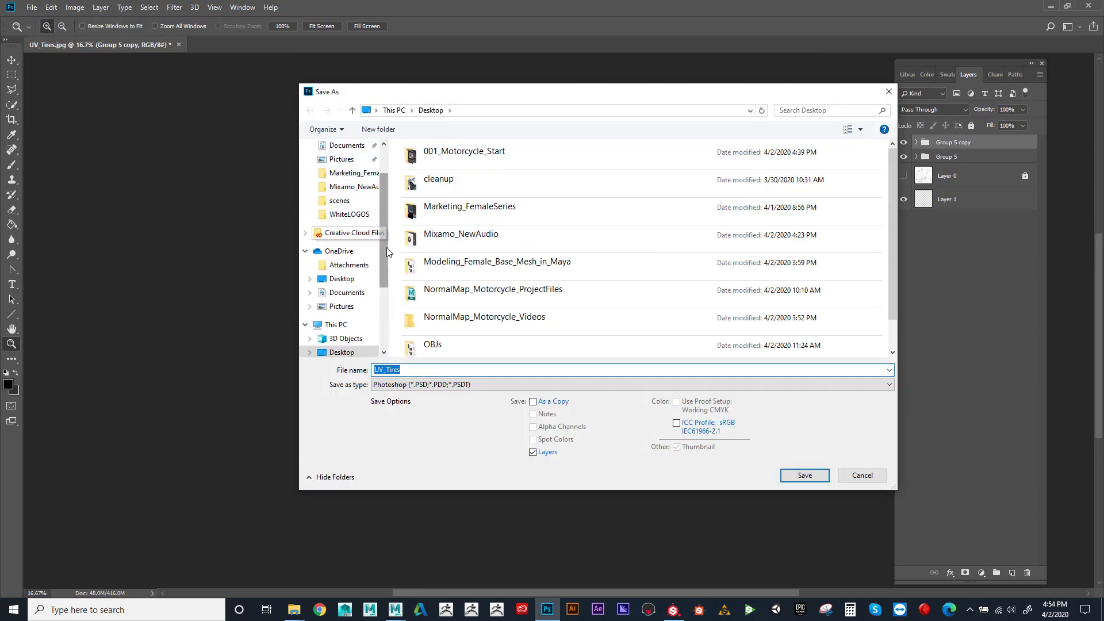
left_click(348, 278)
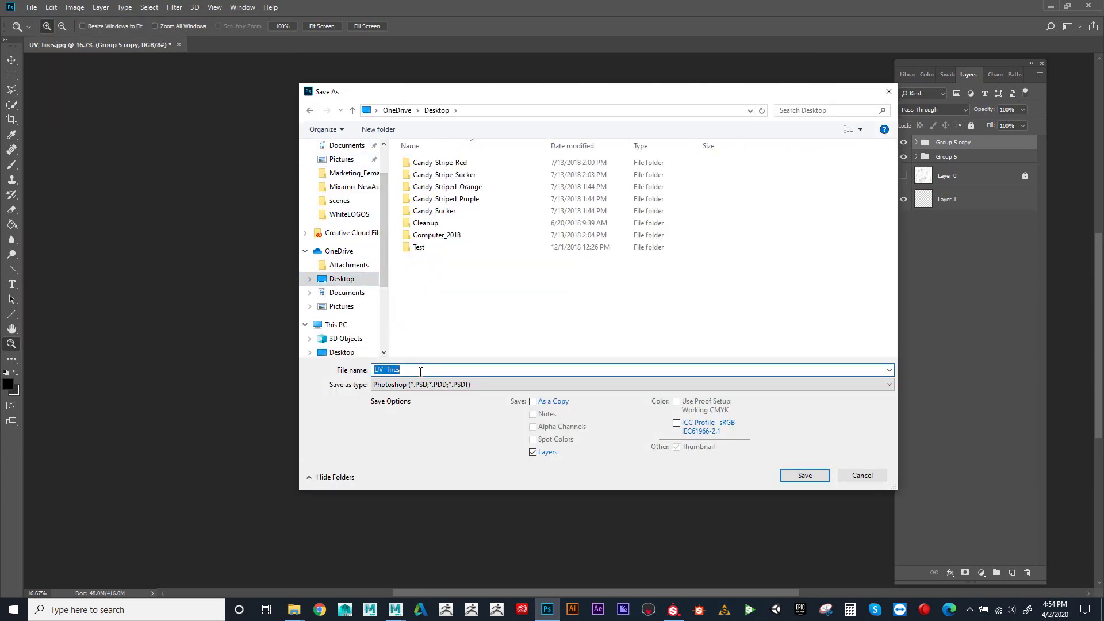
key("BackSpace")
left_click(404, 382)
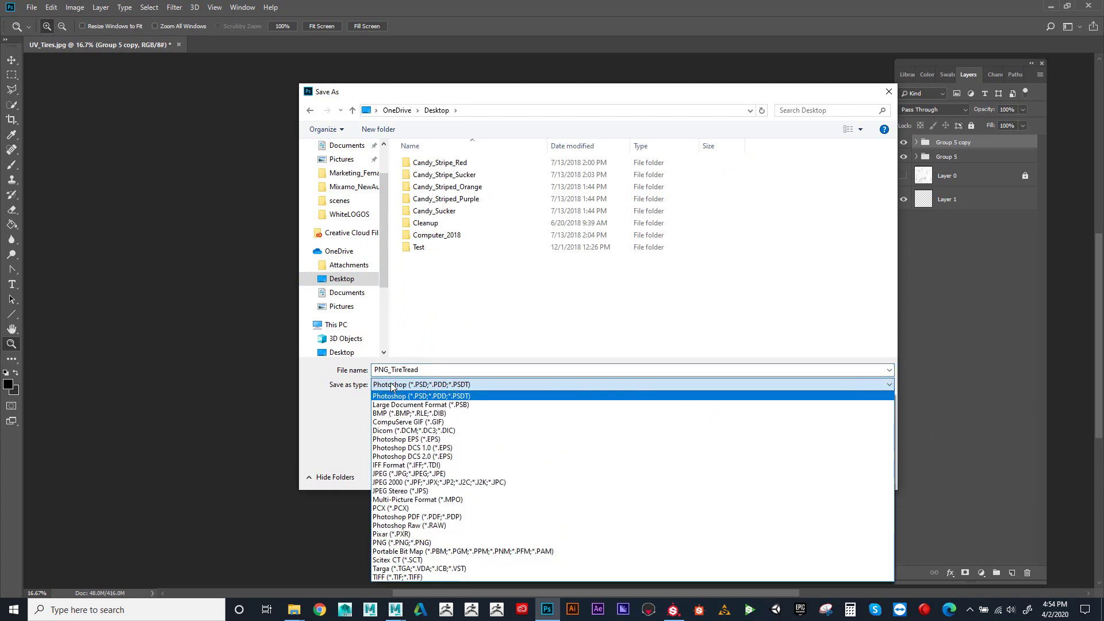
left_click(431, 542)
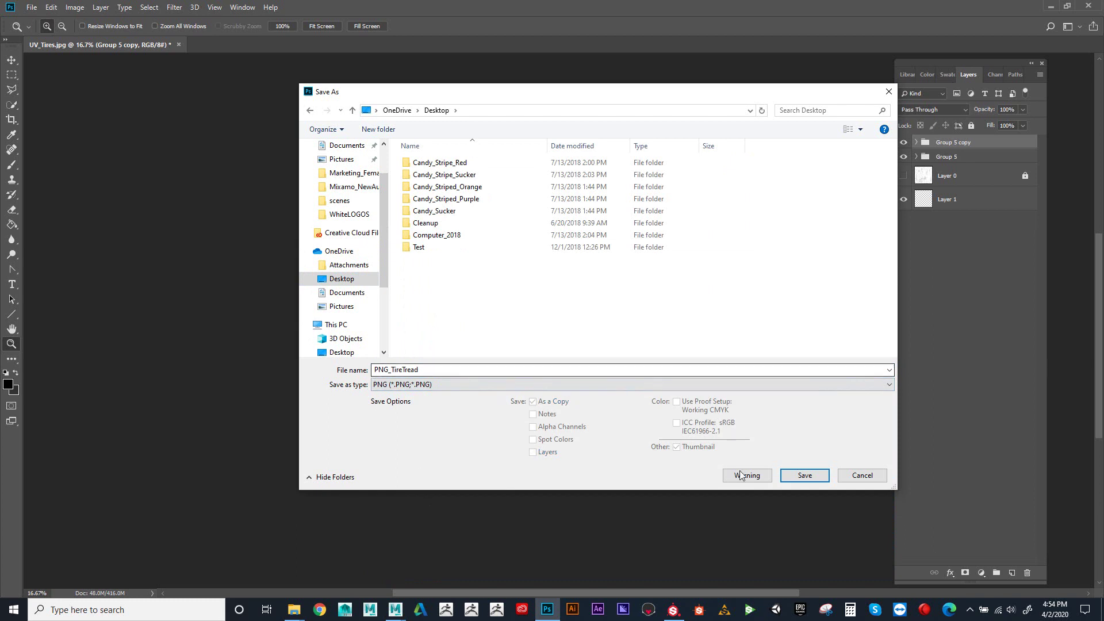
left_click(805, 476)
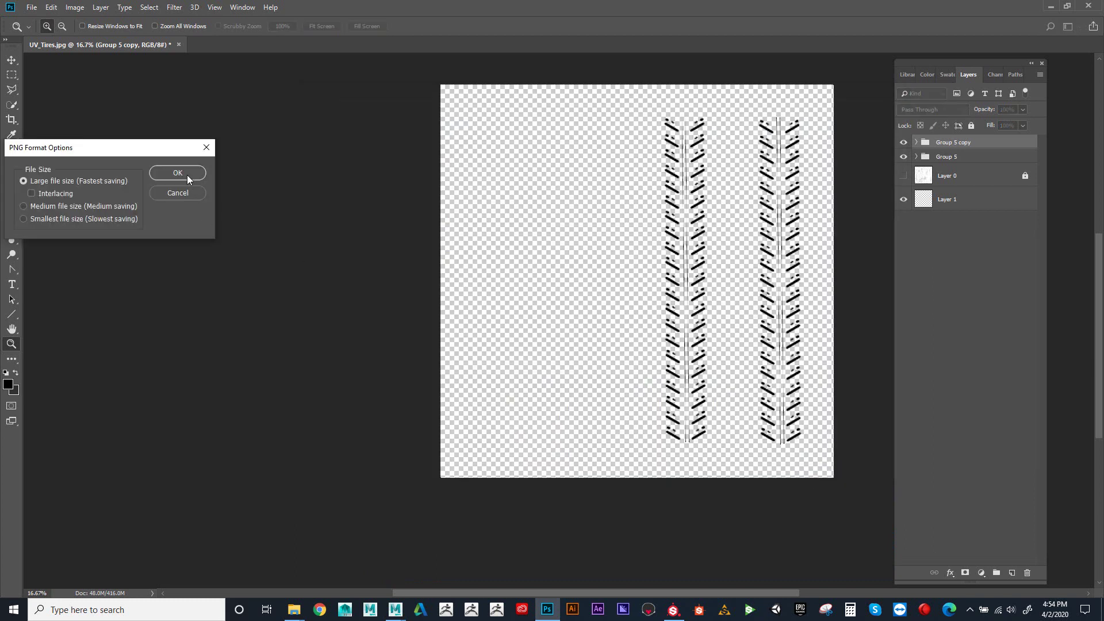
left_click(177, 173)
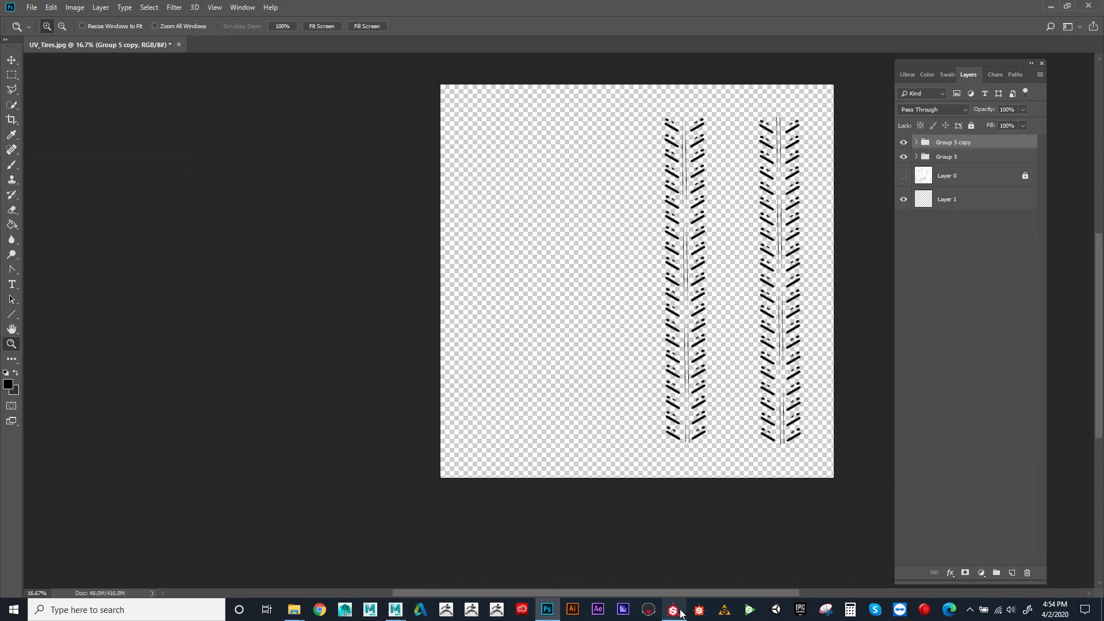
Step: Add Fill layer 1 with color, metal and rough off and height and nrm on, then open Import resources
mouse_move(681, 613)
left_click(689, 522)
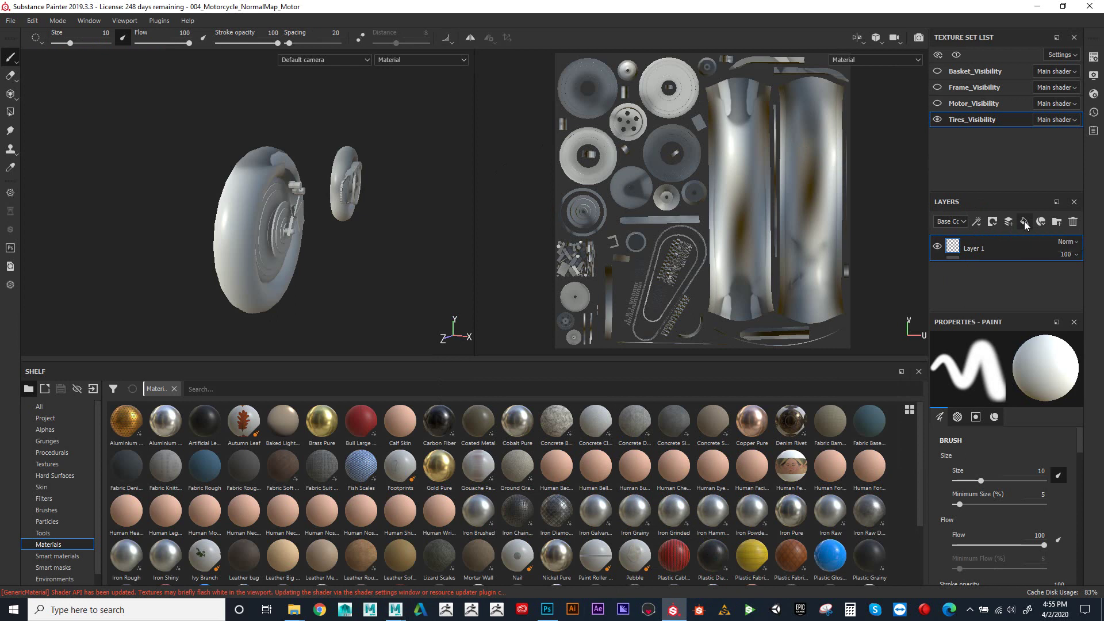
left_click(1026, 223)
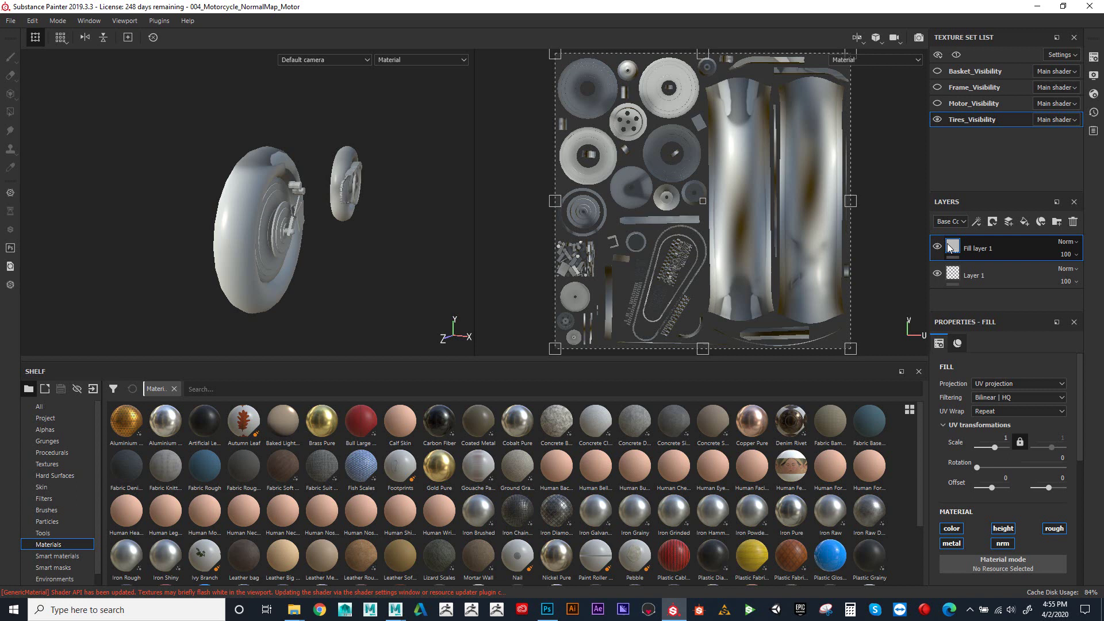
mouse_move(949, 247)
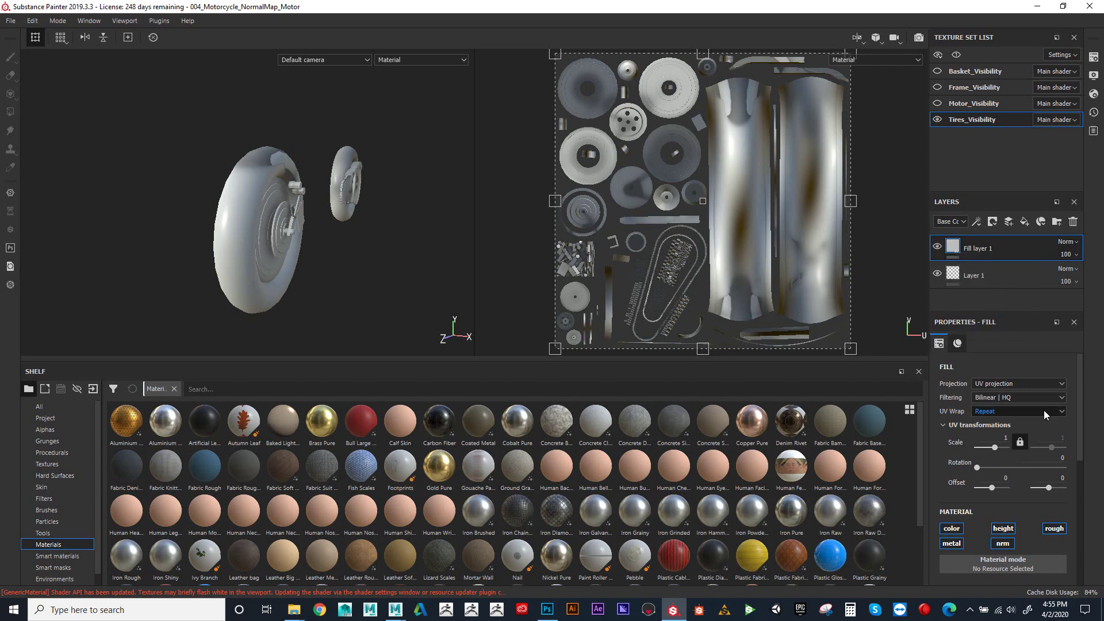
scroll(991, 457, "down", 3)
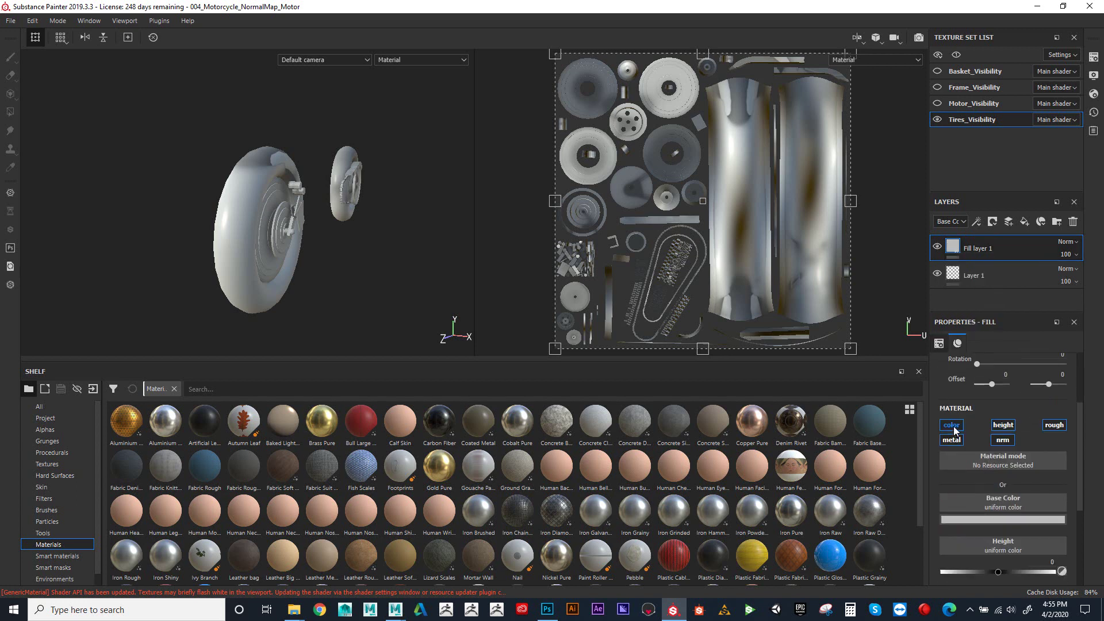
left_click(953, 426)
left_click(952, 441)
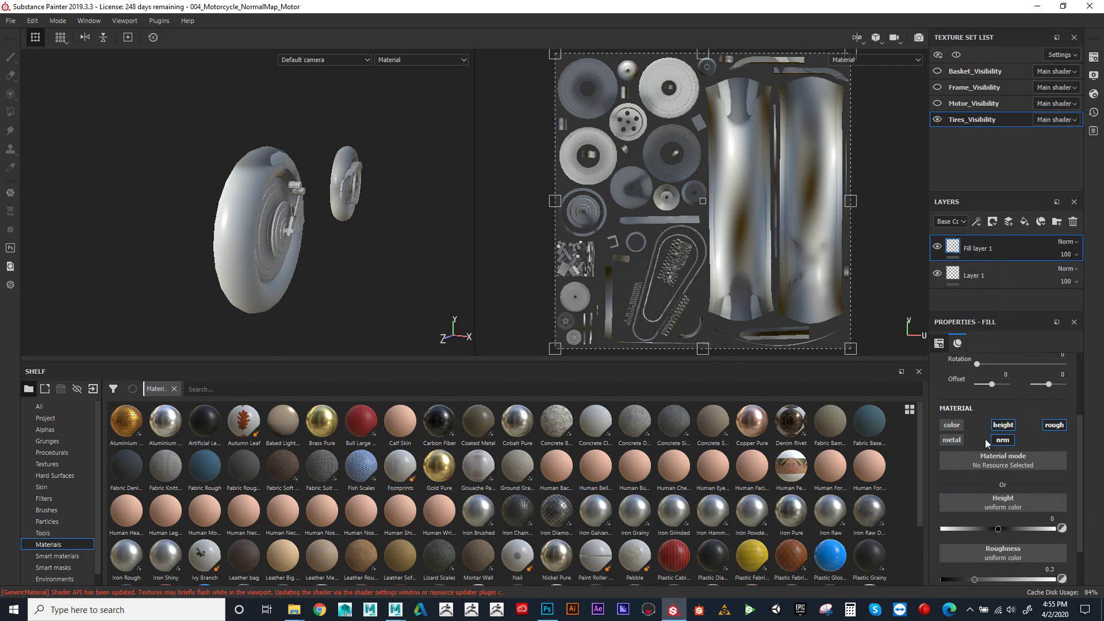
left_click(1003, 440)
left_click(1054, 426)
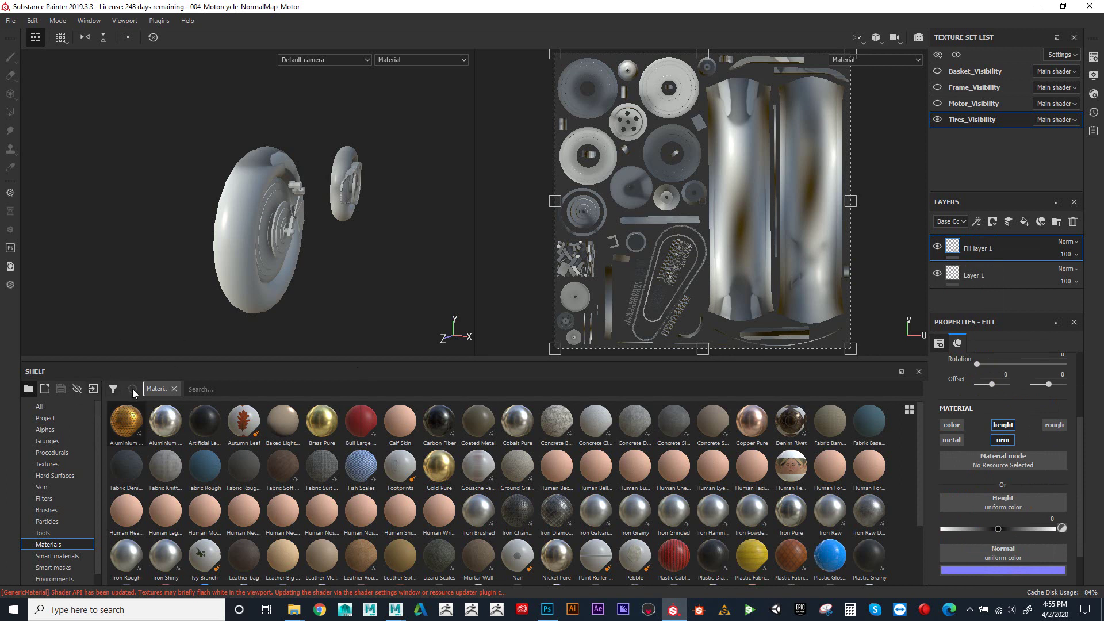
left_click(93, 390)
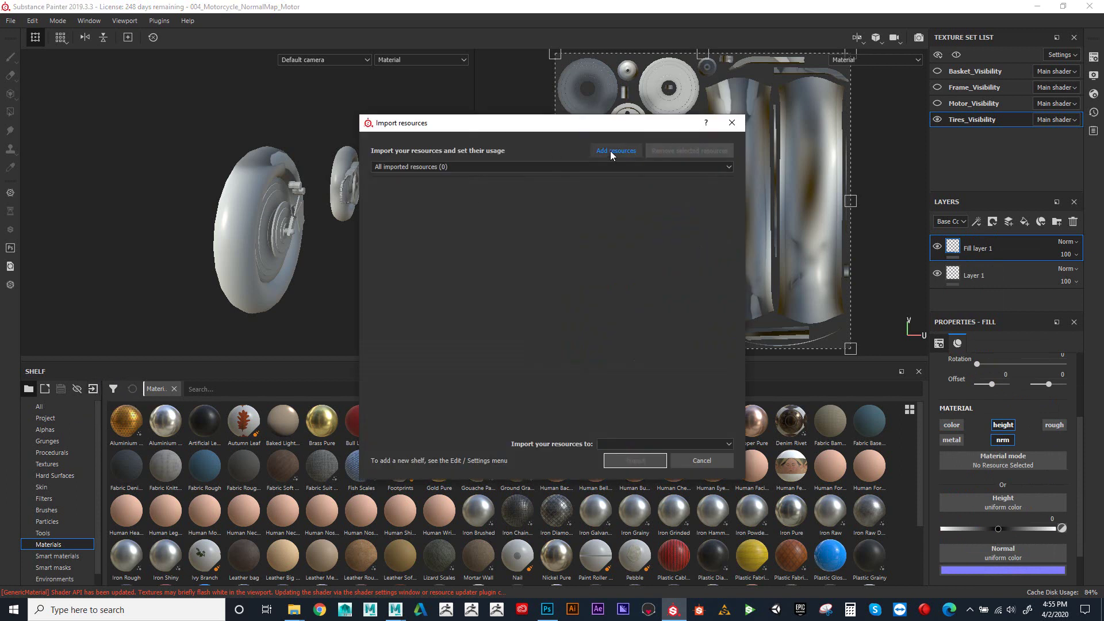
Step: Open the Add resources file browser on the Desktop folder with the All Files filter
left_click(610, 151)
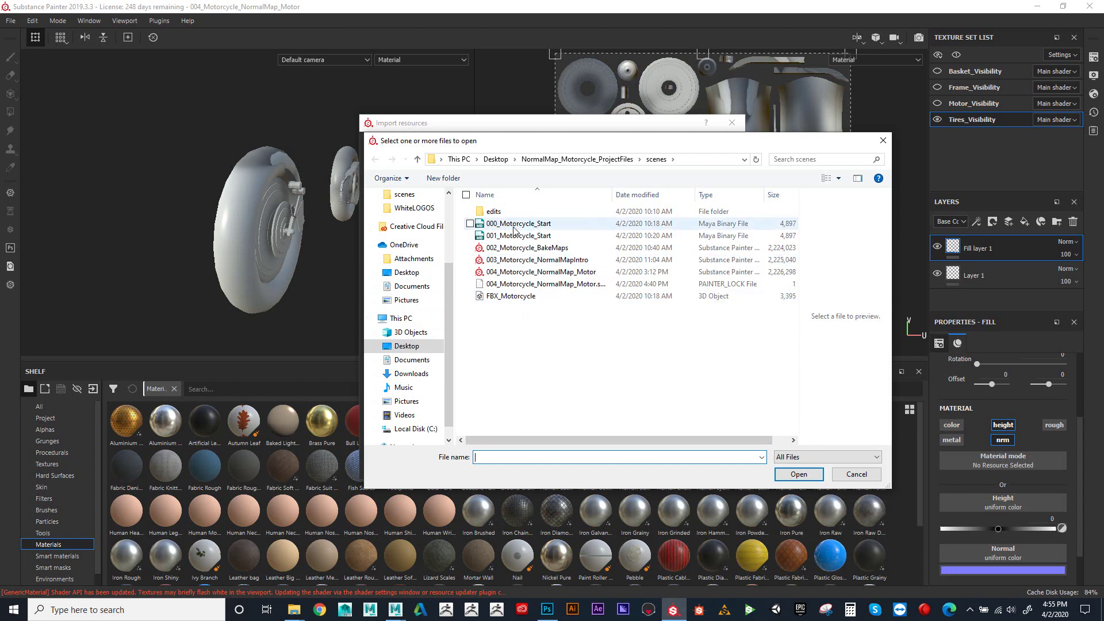
left_click(496, 159)
scroll(524, 306, "down", 3)
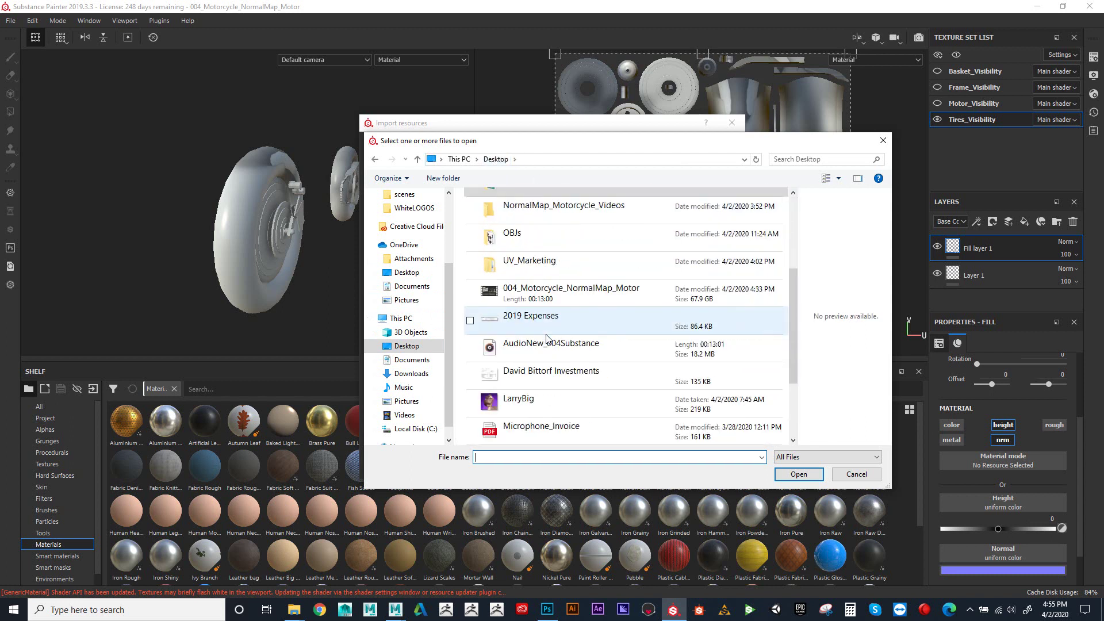
scroll(520, 345, "down", 2)
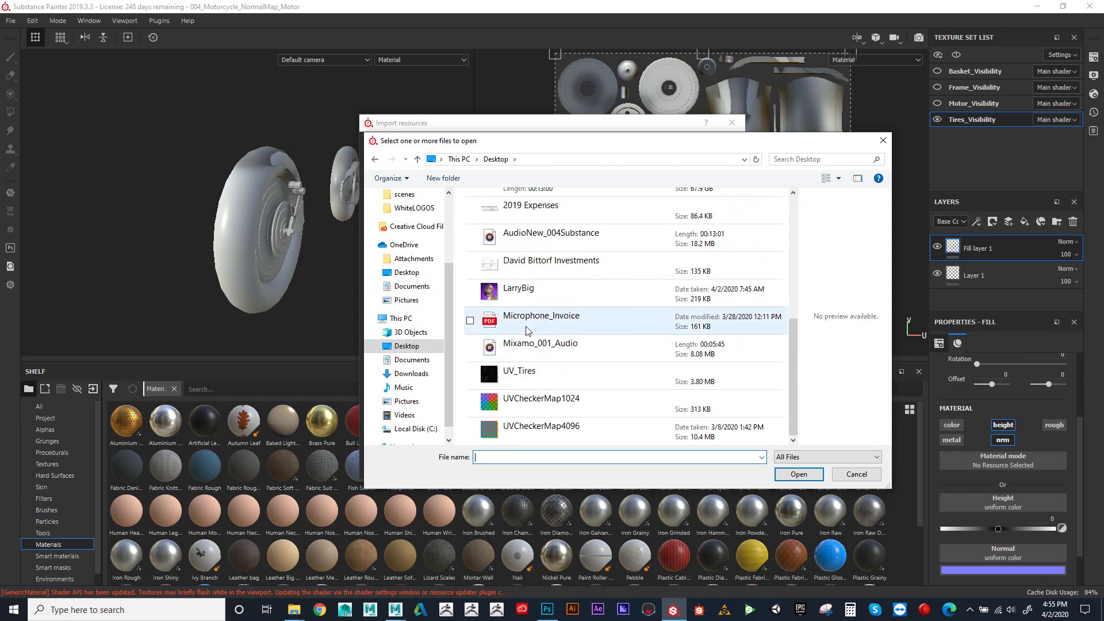
scroll(528, 330, "up", 2)
scroll(566, 339, "down", 2)
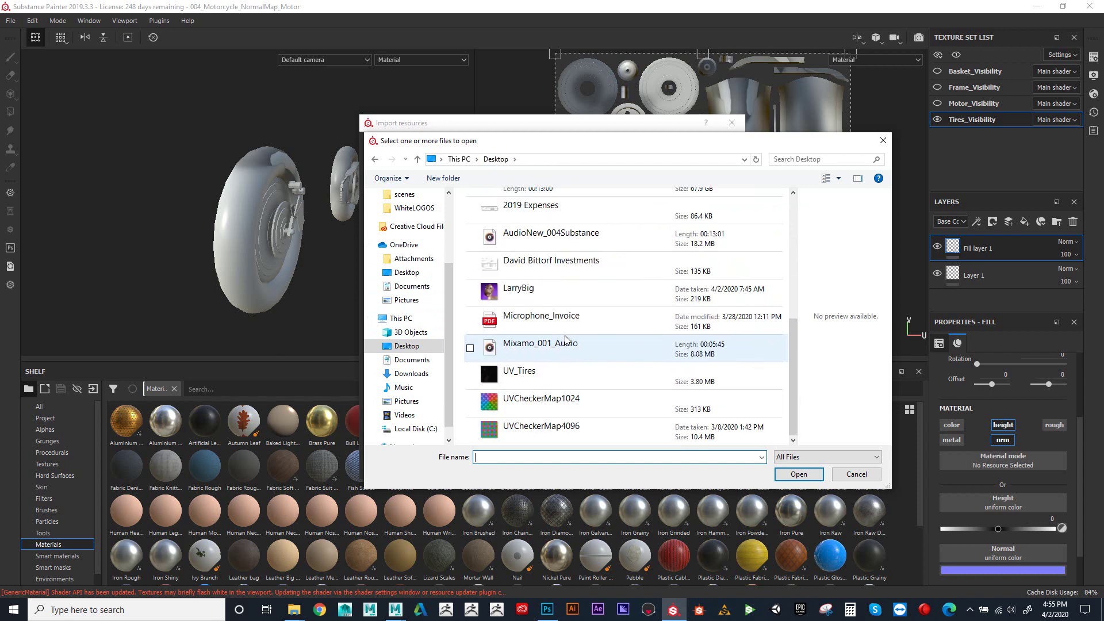
scroll(565, 340, "up", 6)
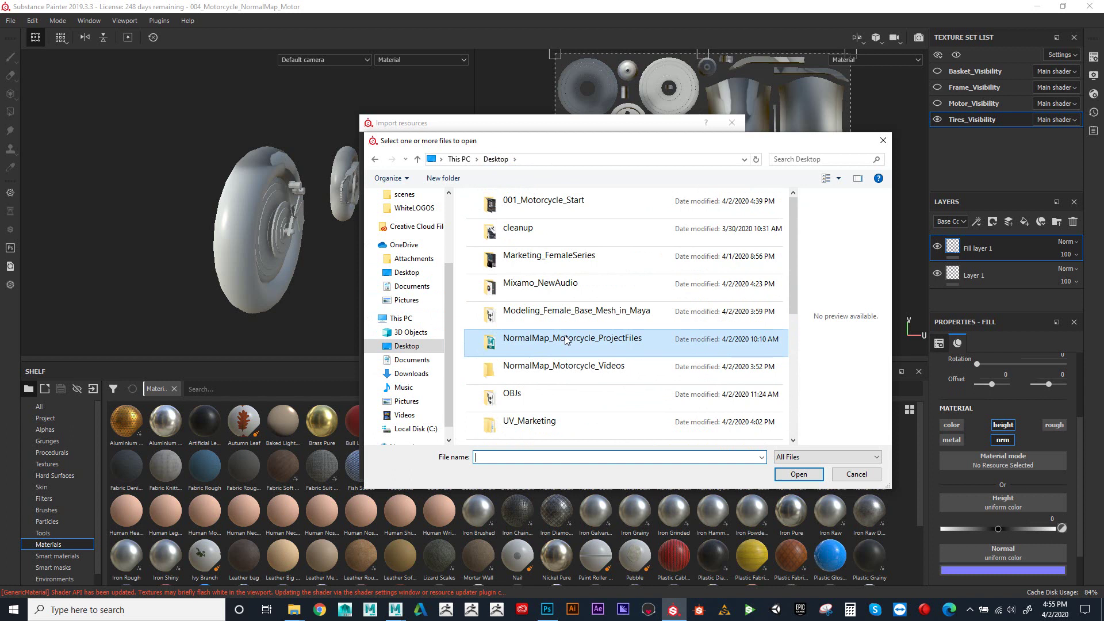
scroll(567, 341, "down", 2)
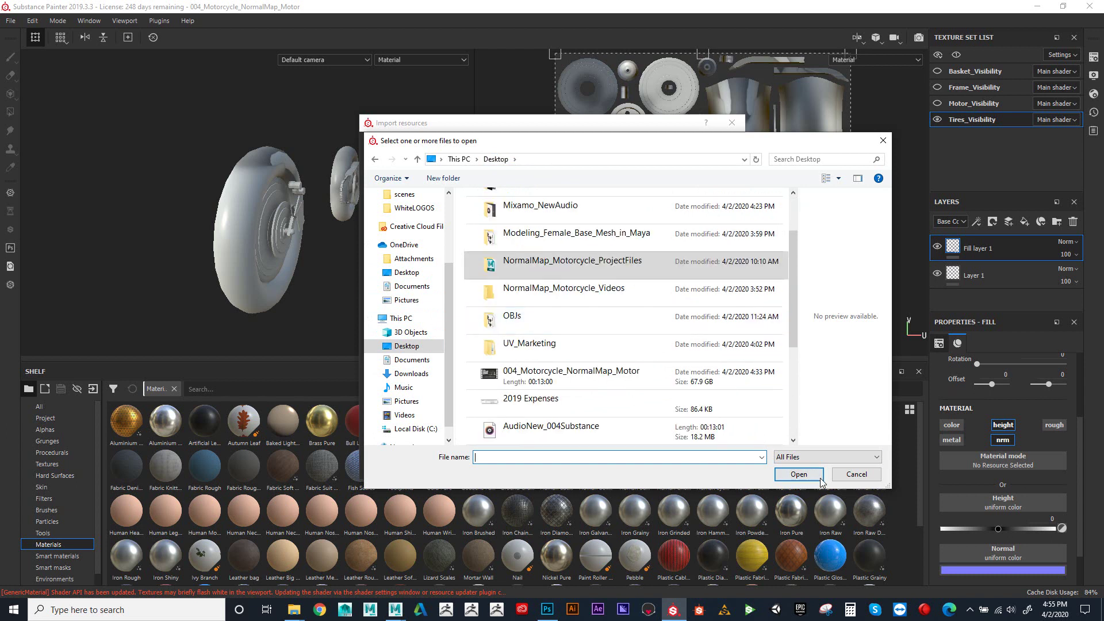
left_click(811, 458)
left_click(809, 467)
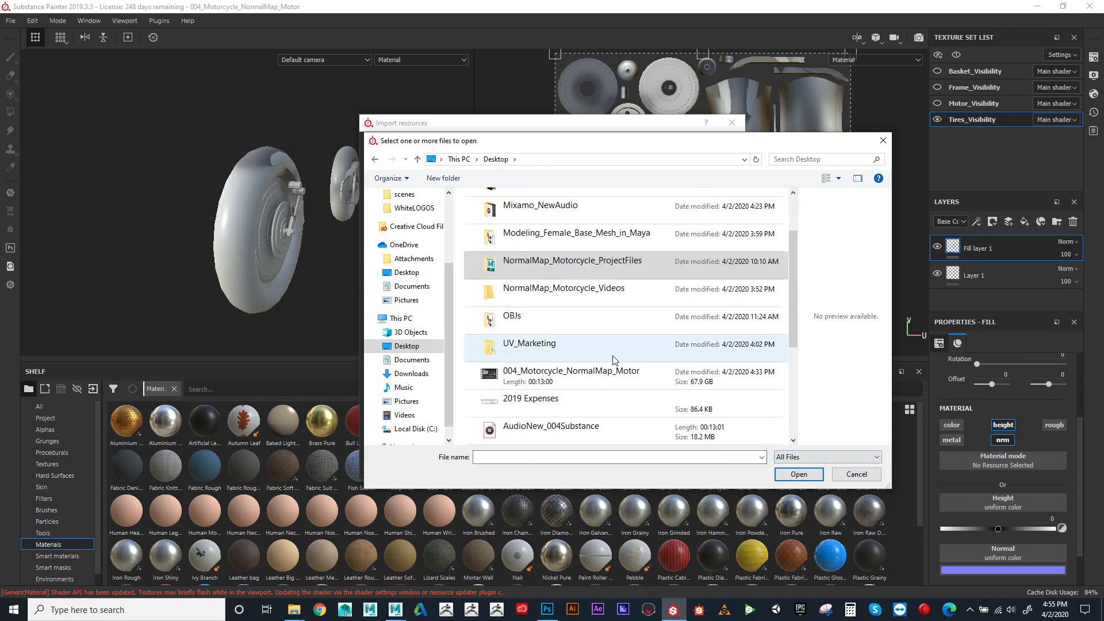
Step: Switch the Desktop file view to large icons and then to a compact list
scroll(614, 361, "down", 1)
scroll(613, 361, "down", 1)
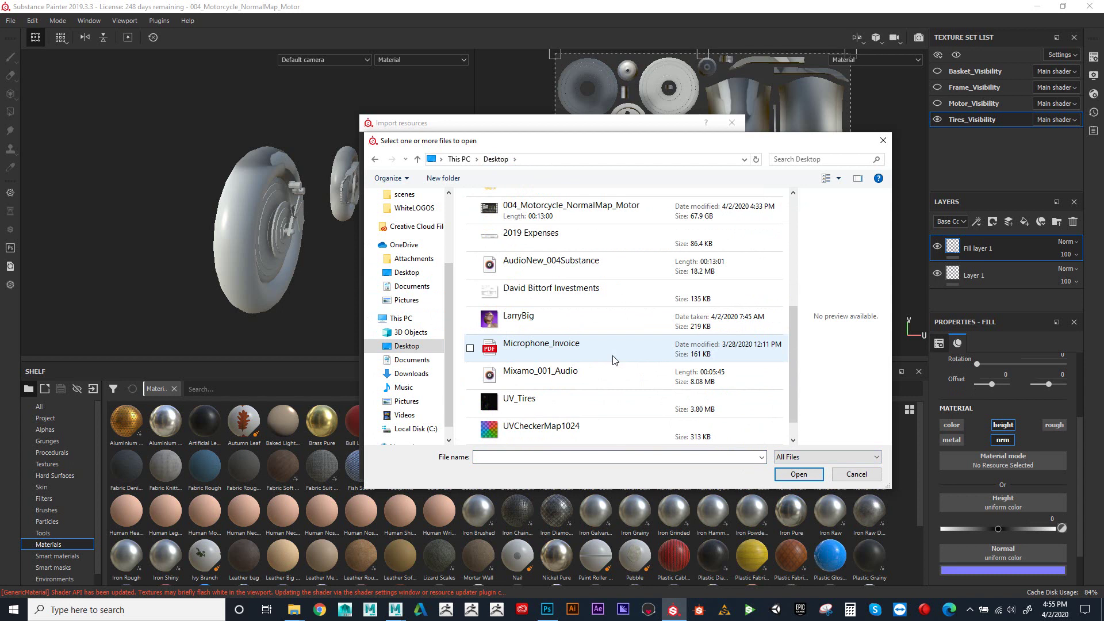
scroll(613, 361, "down", 1)
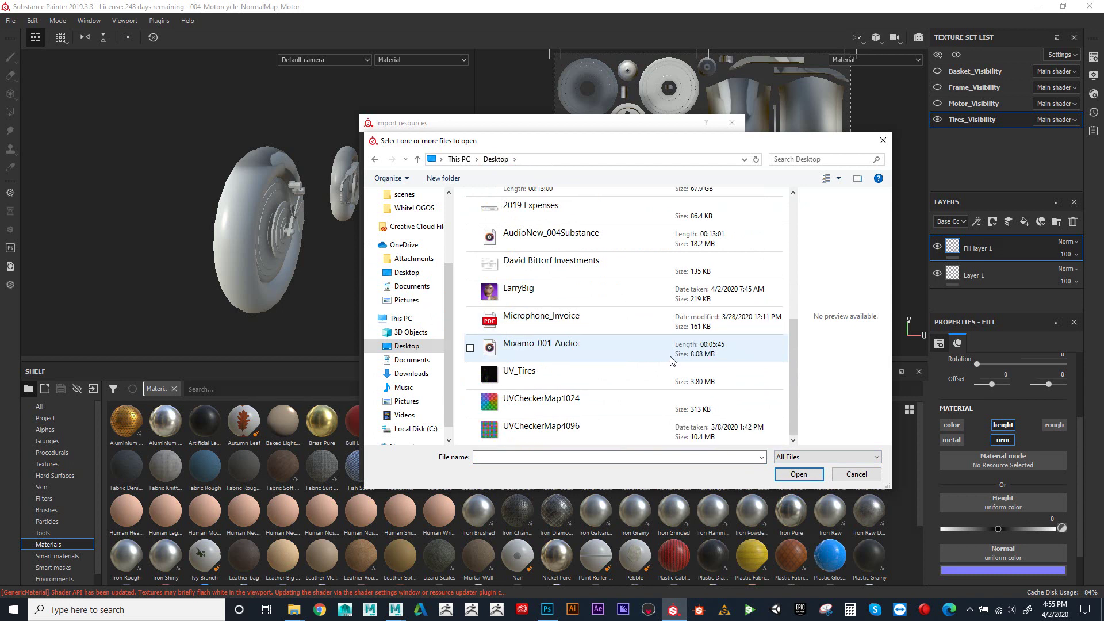
left_click(826, 178)
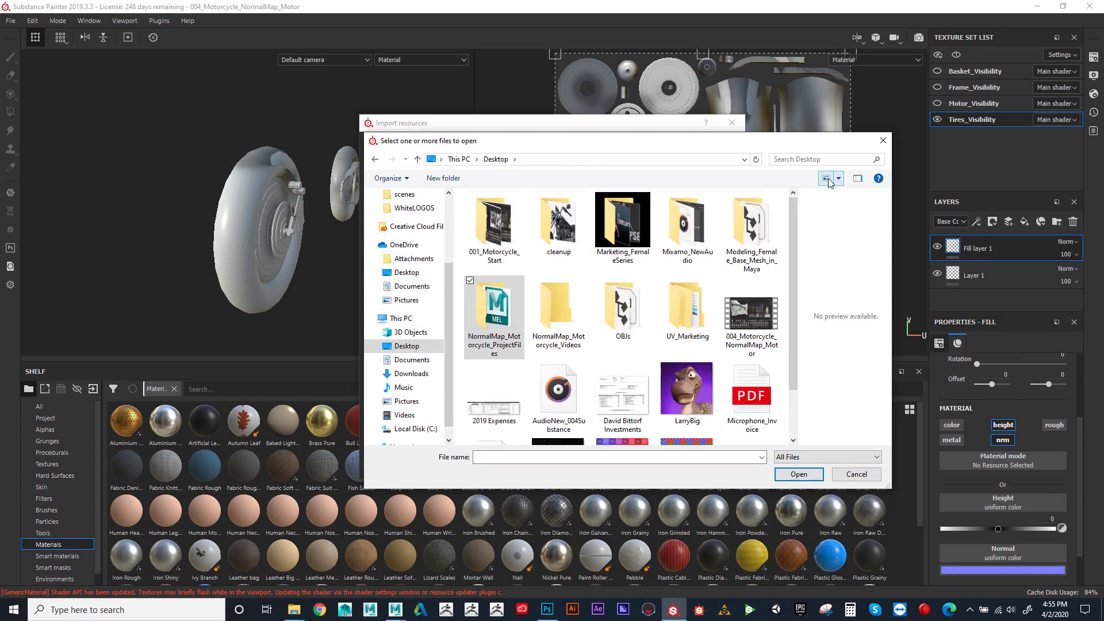
left_click(828, 178)
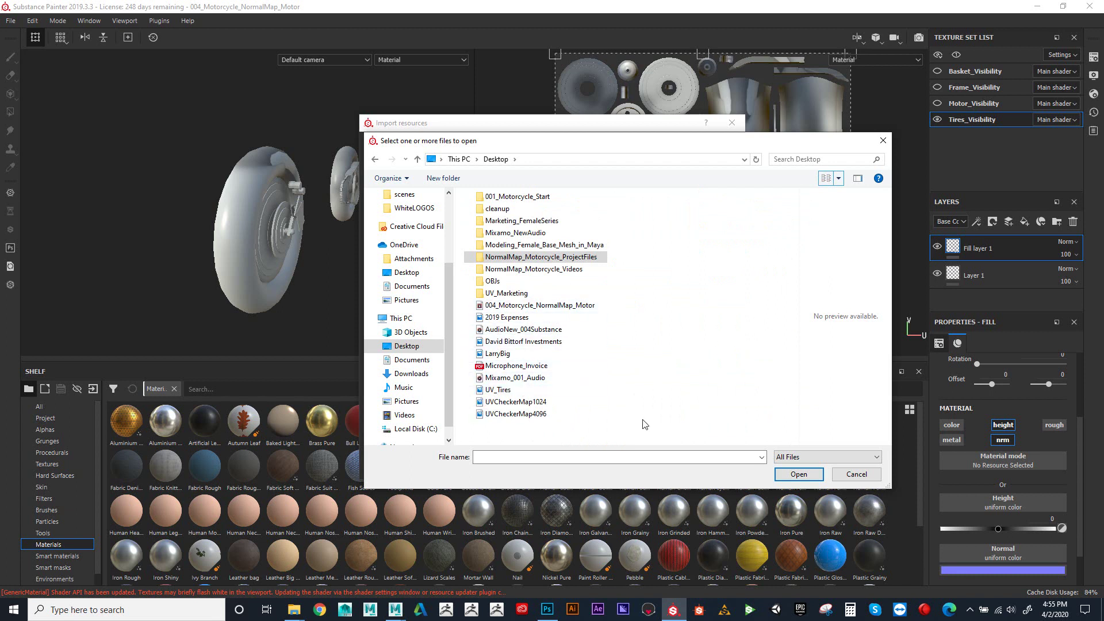
Step: Save the Photoshop tread image again as PNG_TireTread.png in This PC's Desktop, accepting PNG options
mouse_move(547, 610)
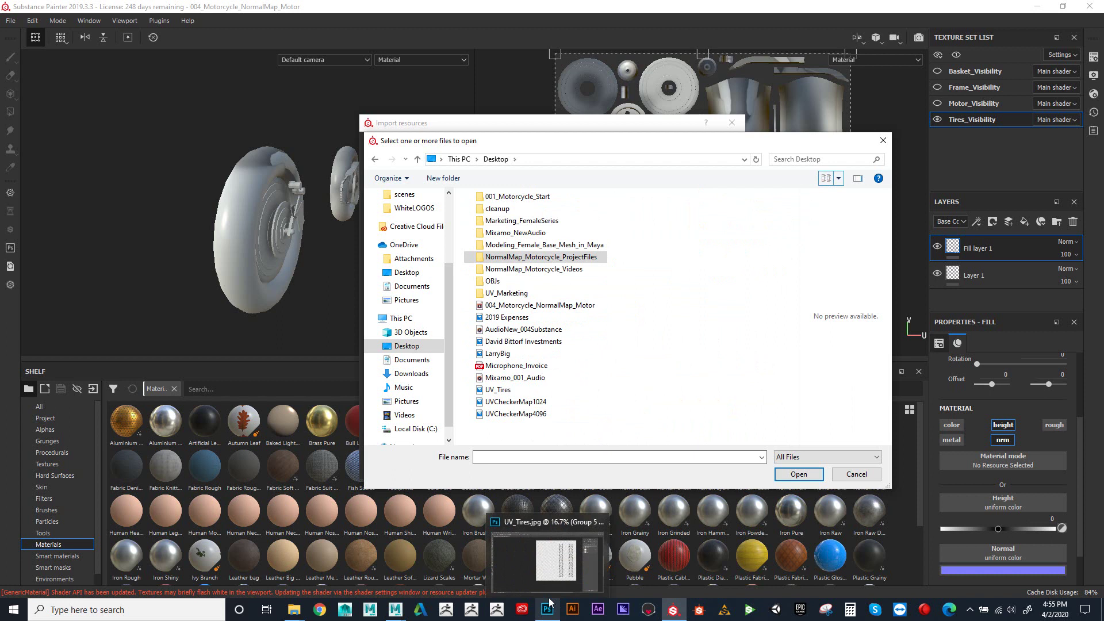
left_click(552, 524)
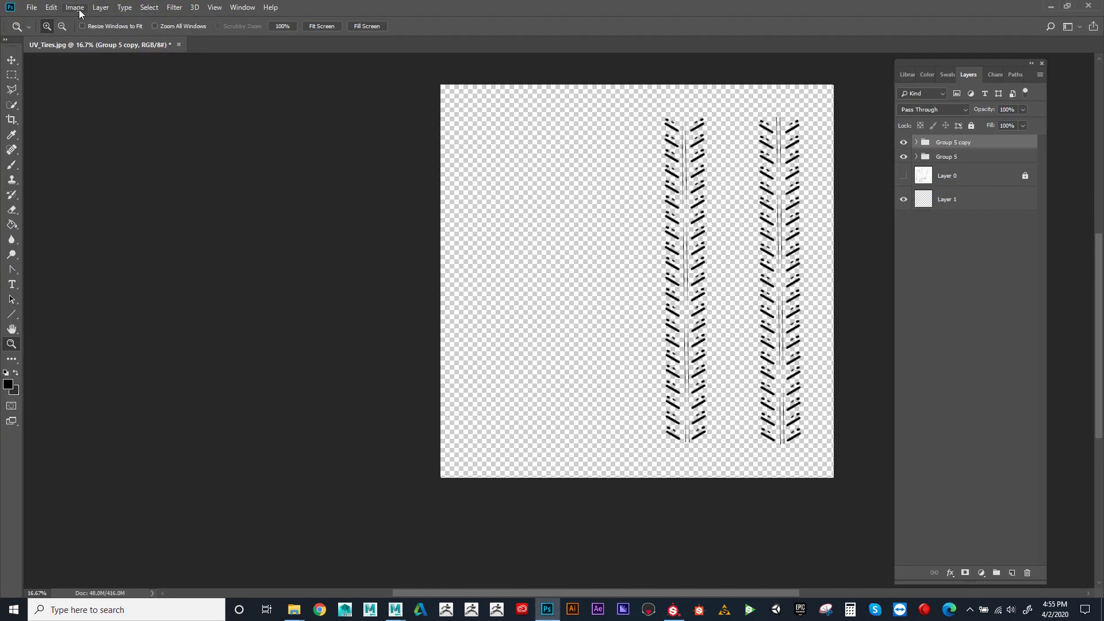
left_click(31, 7)
left_click(77, 134)
left_click(437, 384)
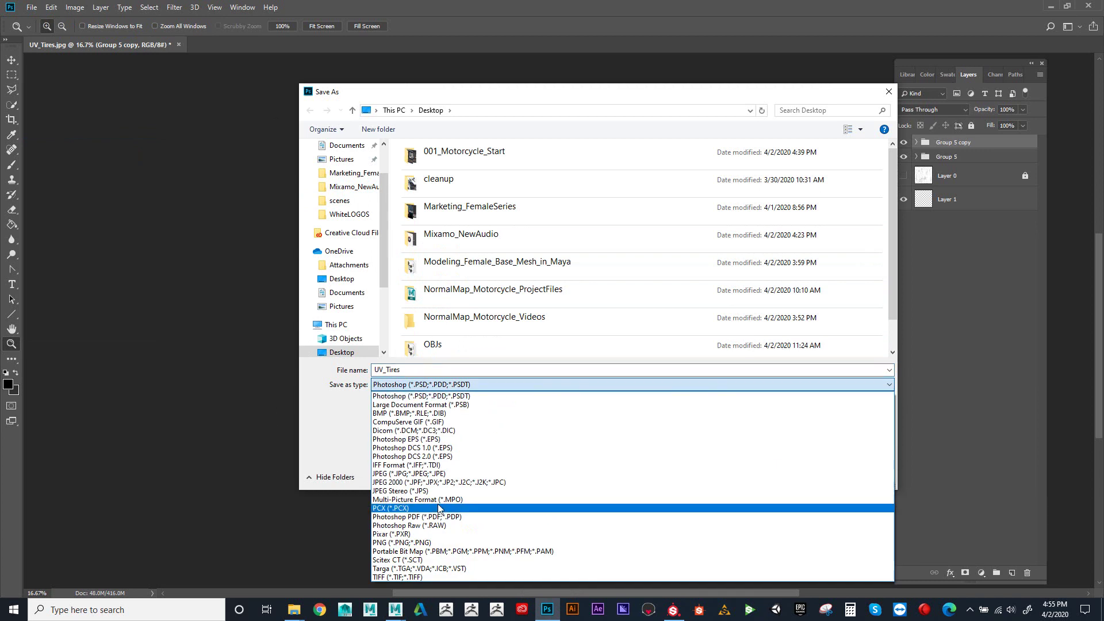
left_click(440, 542)
scroll(466, 341, "down", 2)
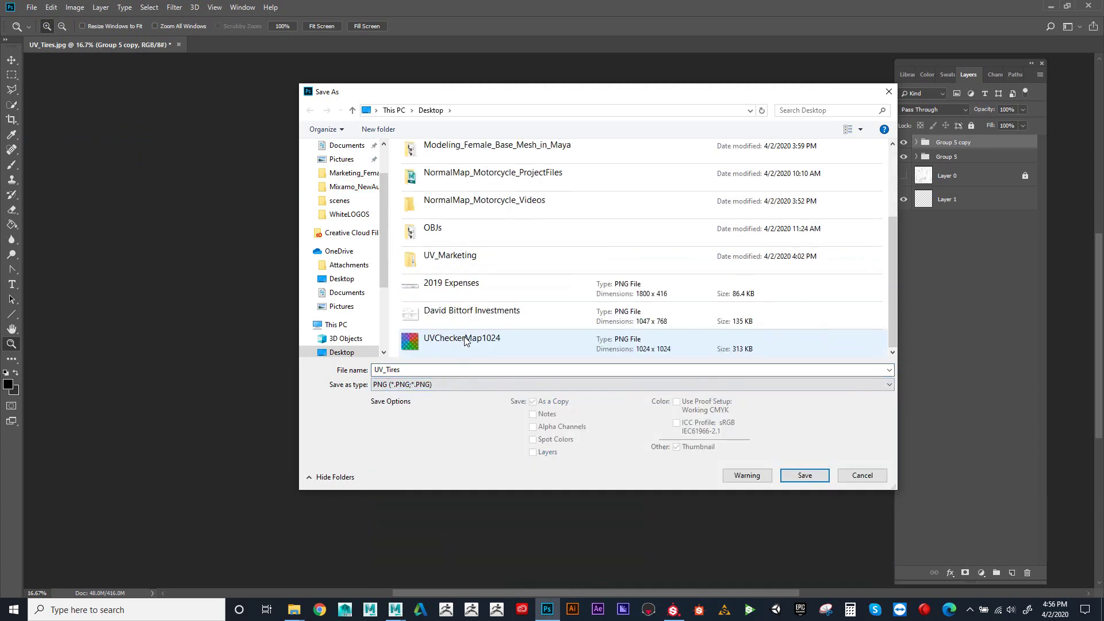
double_click(411, 369)
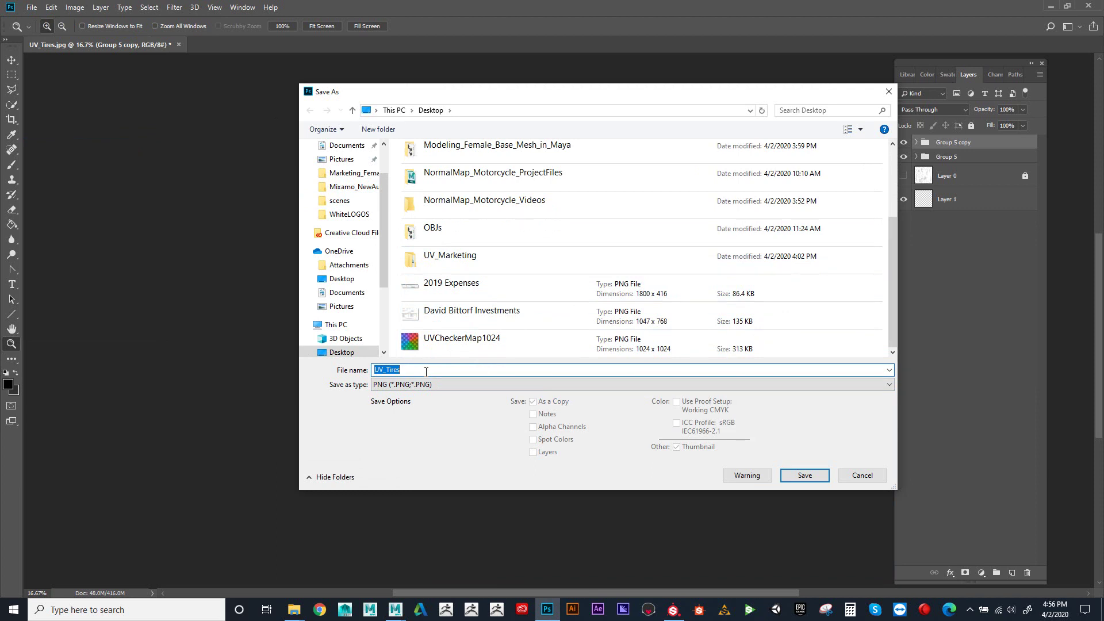
type("PNG")
left_click(555, 385)
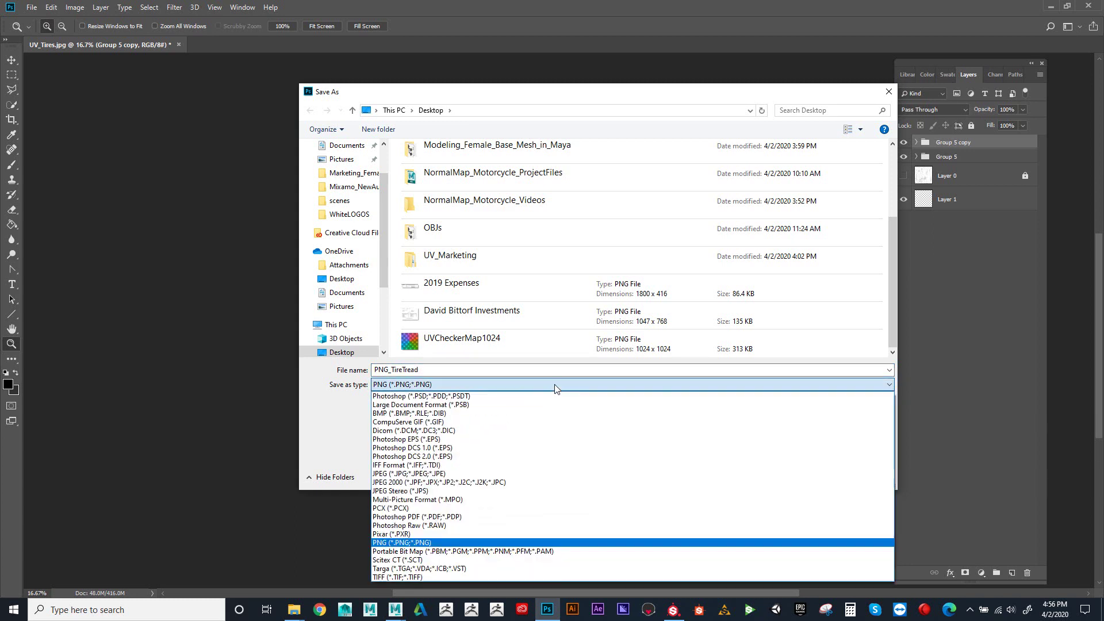
left_click(555, 388)
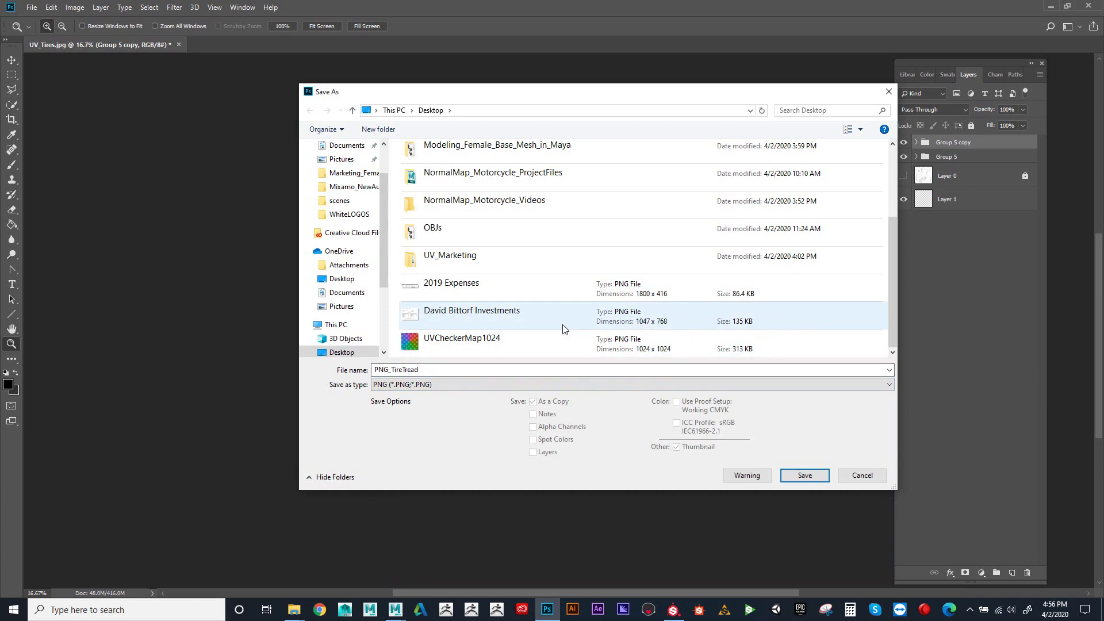
left_click(809, 476)
left_click(167, 170)
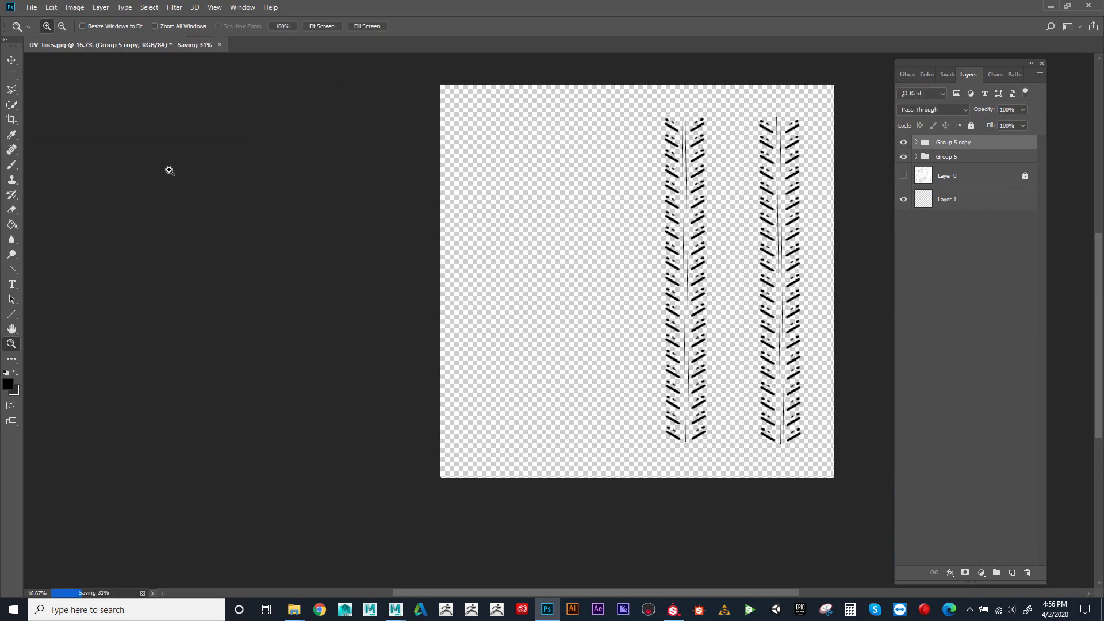
Step: Add the Desktop's PNG_TireTread file to the Import resources list
mouse_move(544, 616)
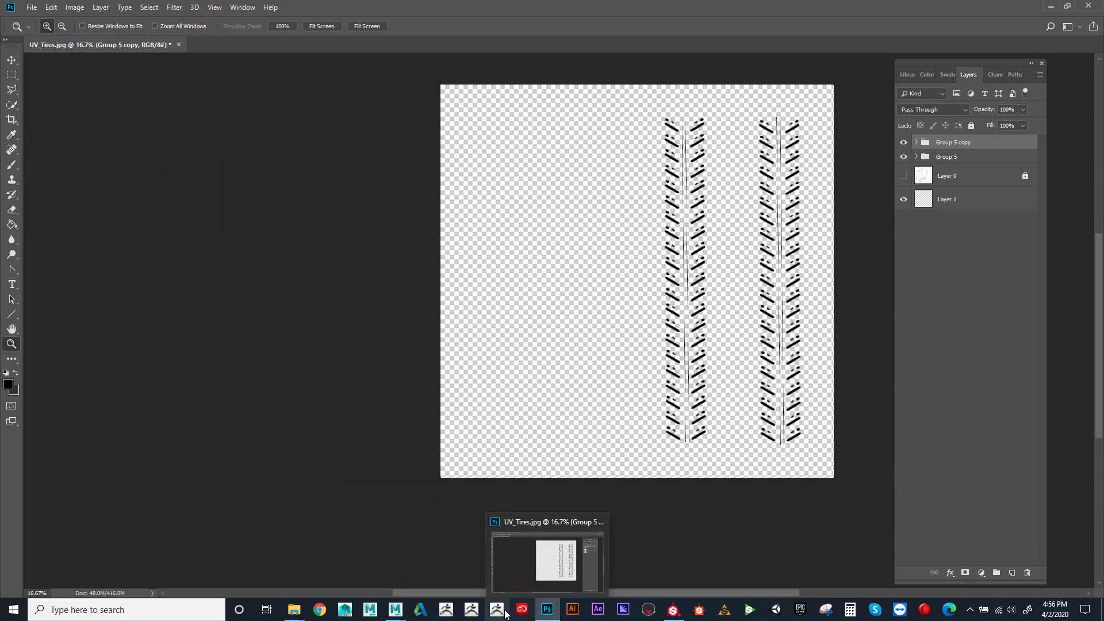
mouse_move(676, 614)
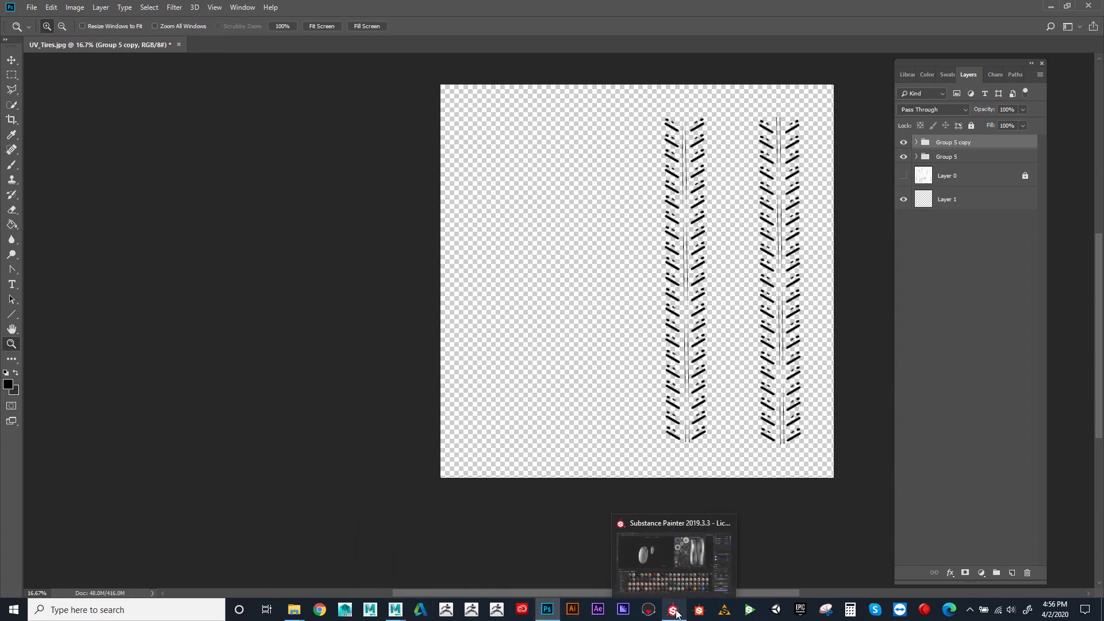
left_click(682, 523)
left_click(517, 426)
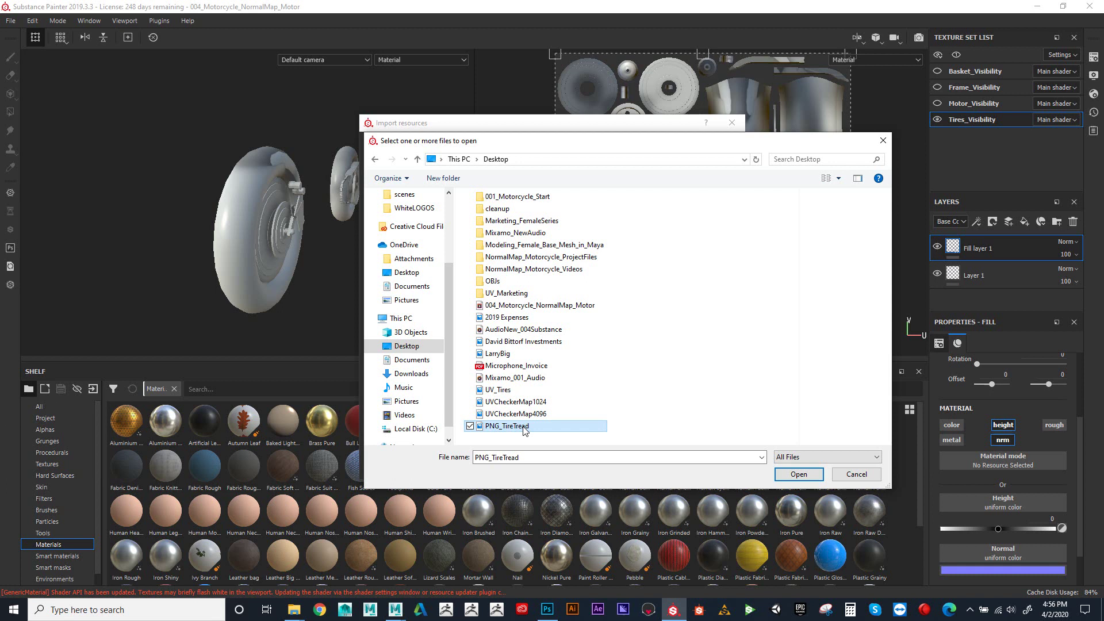
left_click(797, 475)
Step: Set PNG_TireTread's usage to alpha and import it into the current session
left_click(597, 186)
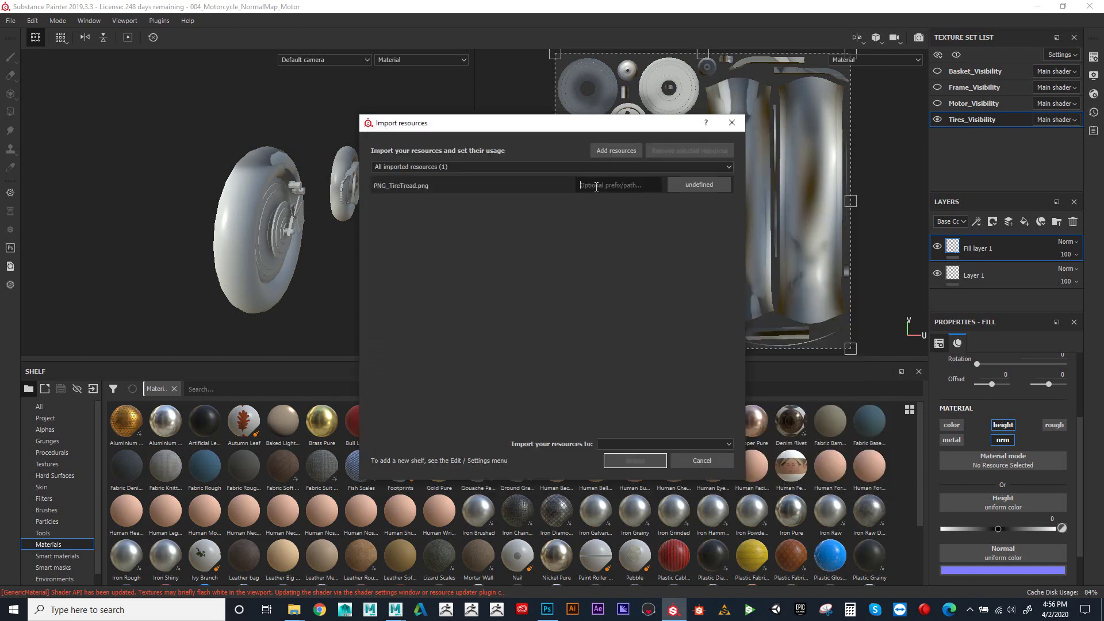
type("custom")
left_click(692, 188)
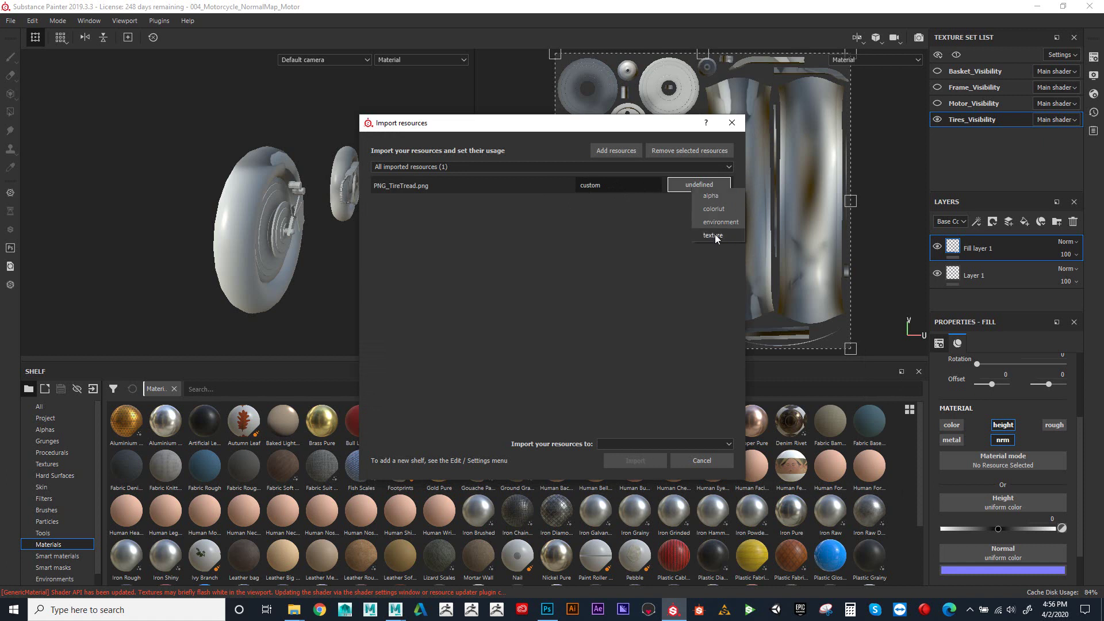
left_click(717, 194)
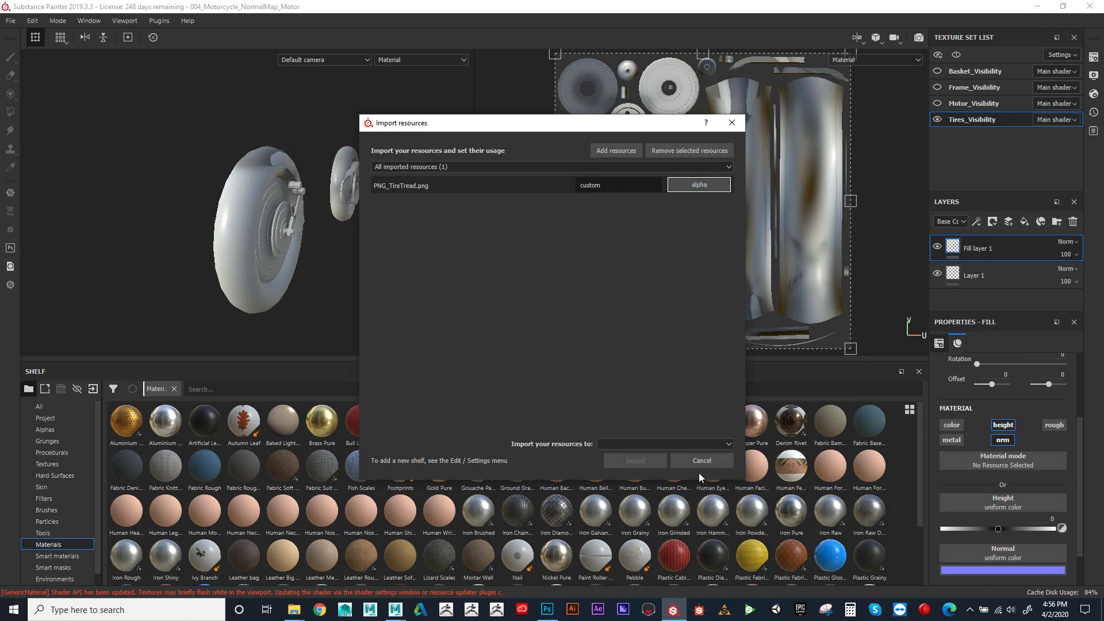
left_click(687, 440)
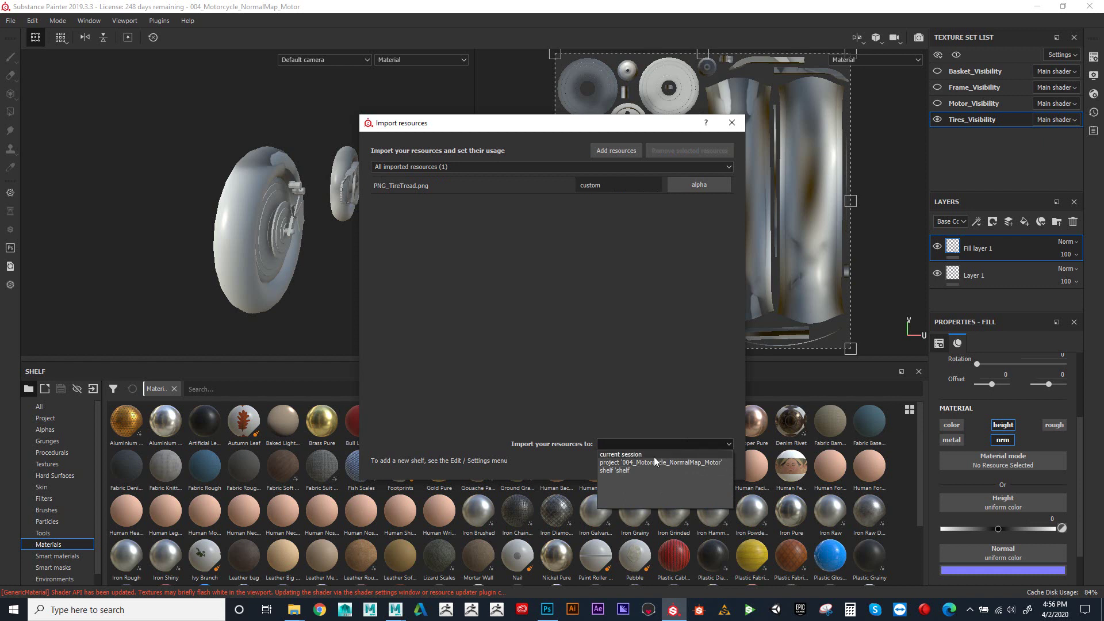
left_click(654, 455)
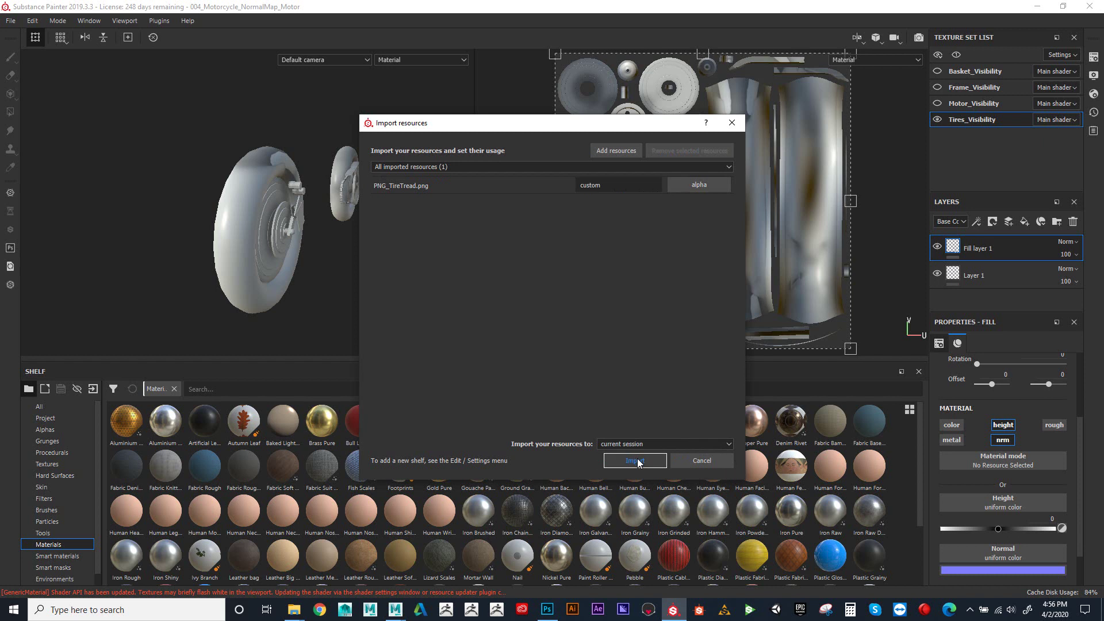
left_click(637, 461)
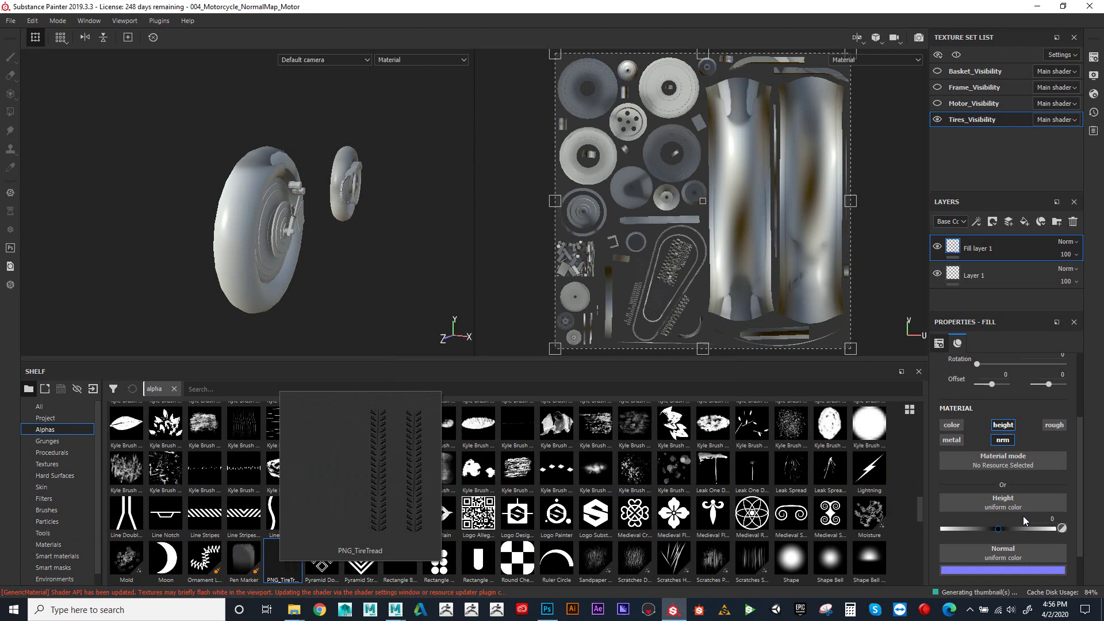
Step: Drop PNG_TireTread into Fill layer 1's Height slot, inspect the tire, and open its color space settings
left_click_drag(283, 558, 1004, 499)
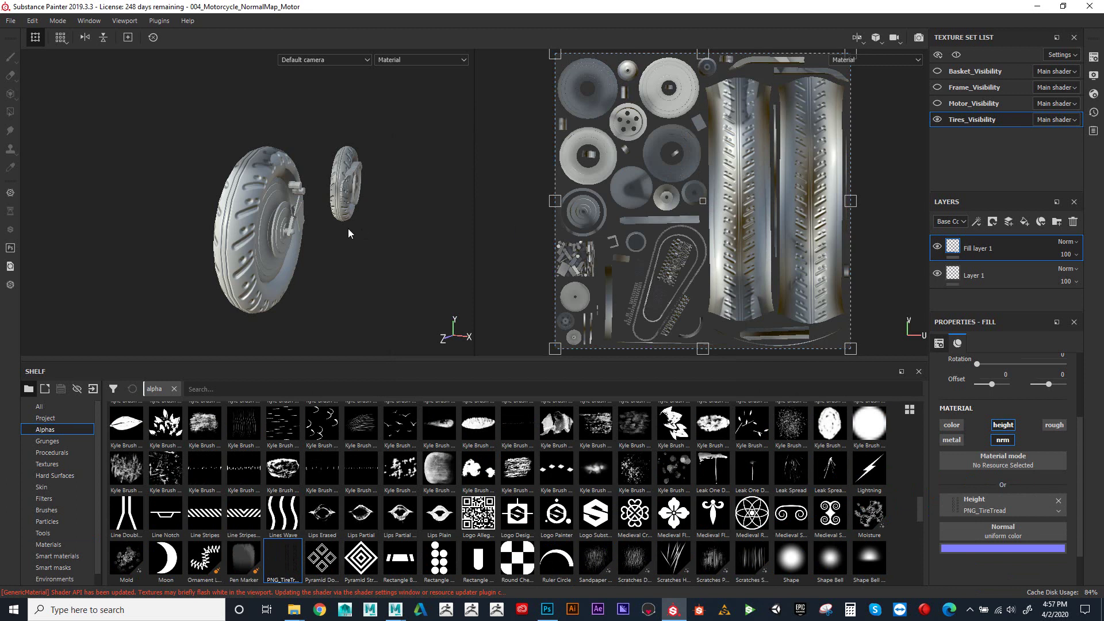
left_click_drag(346, 233, 403, 171, "alt")
right_click_drag(404, 171, 454, 222, "alt")
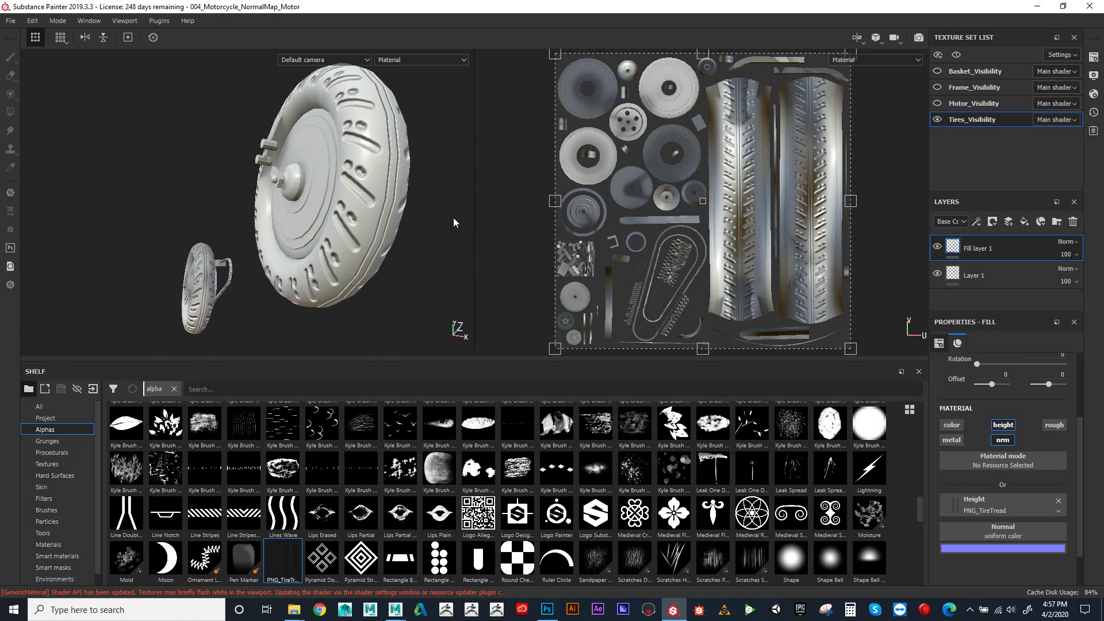
left_click_drag(454, 222, 374, 247, "alt")
middle_click_drag(375, 247, 374, 240, "alt")
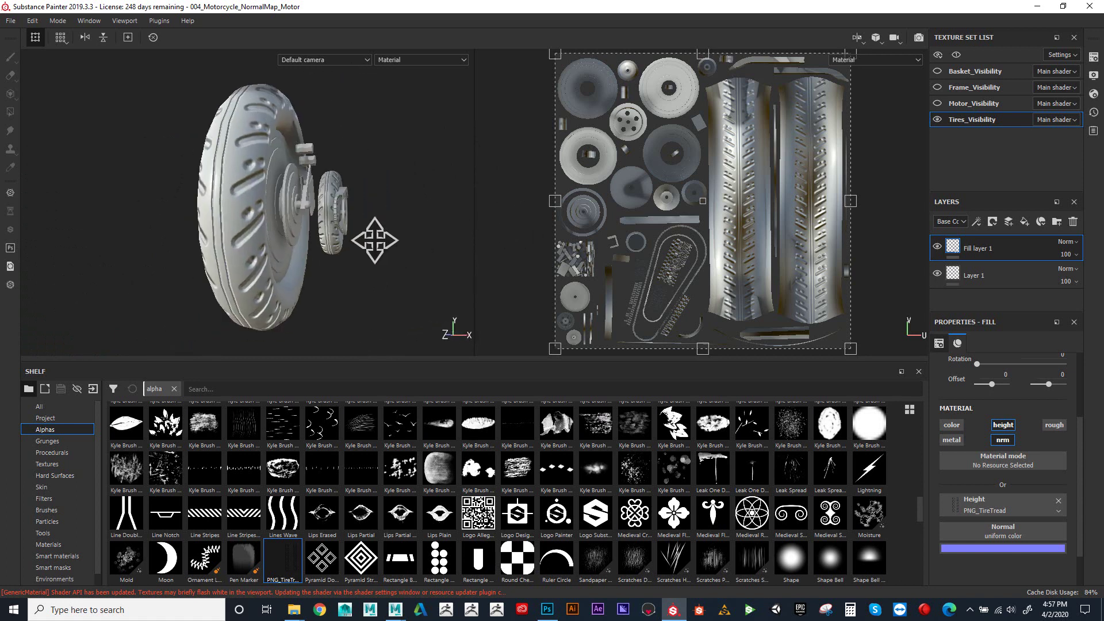
mouse_move(375, 240)
left_mouse_down("alt")
mouse_move(313, 262)
mouse_move(295, 247)
mouse_move(295, 185)
mouse_move(374, 239)
left_mouse_up("alt")
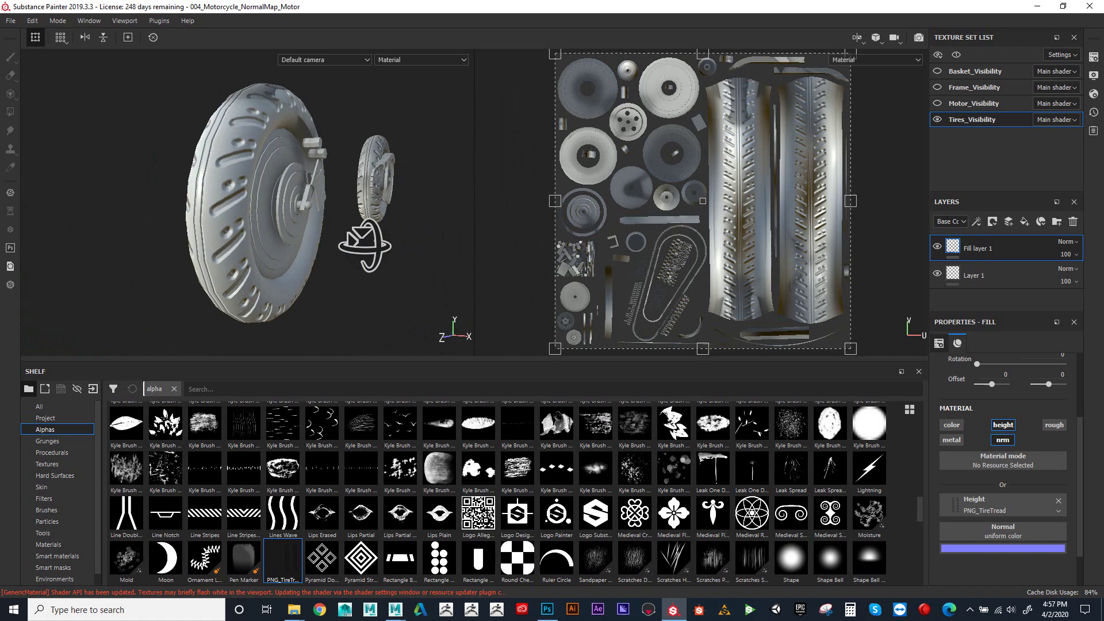
right_click_drag(374, 239, 395, 259, "alt")
left_click_drag(395, 259, 360, 247, "alt")
middle_click_drag(360, 247, 387, 236, "alt")
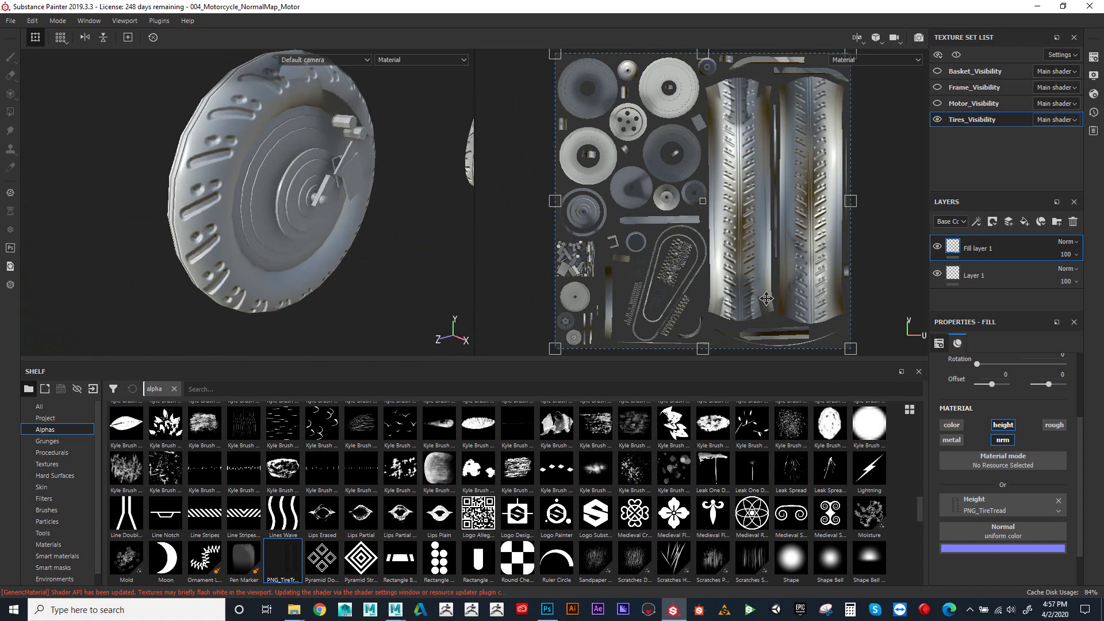
left_click(1058, 511)
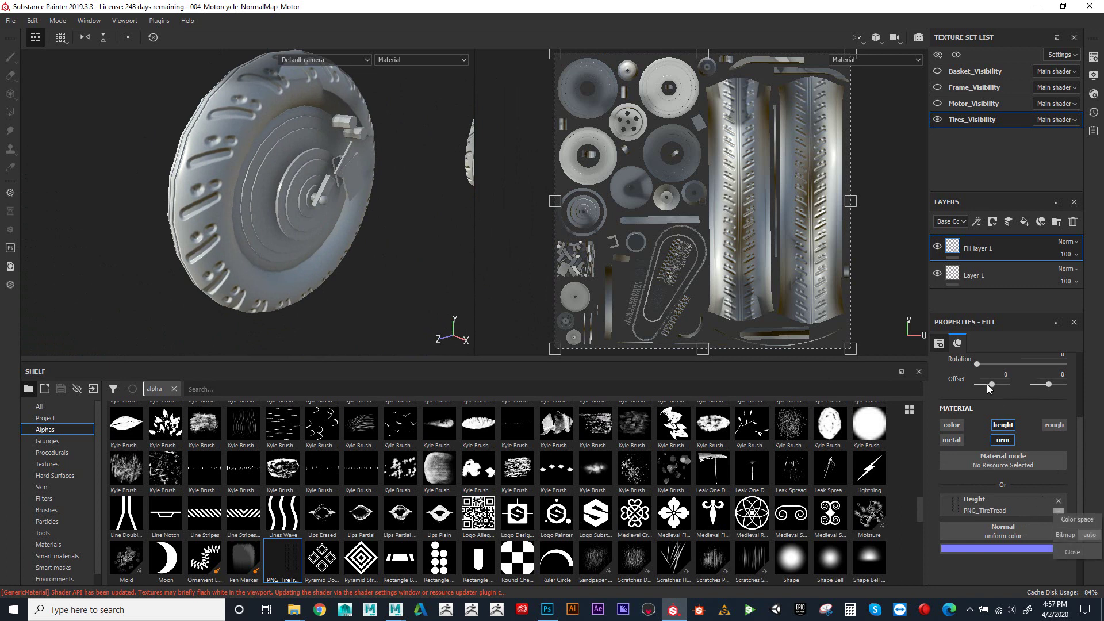
Step: Compare the tread fill layer on and off, then lower its Height opacity to 10
left_click(938, 251)
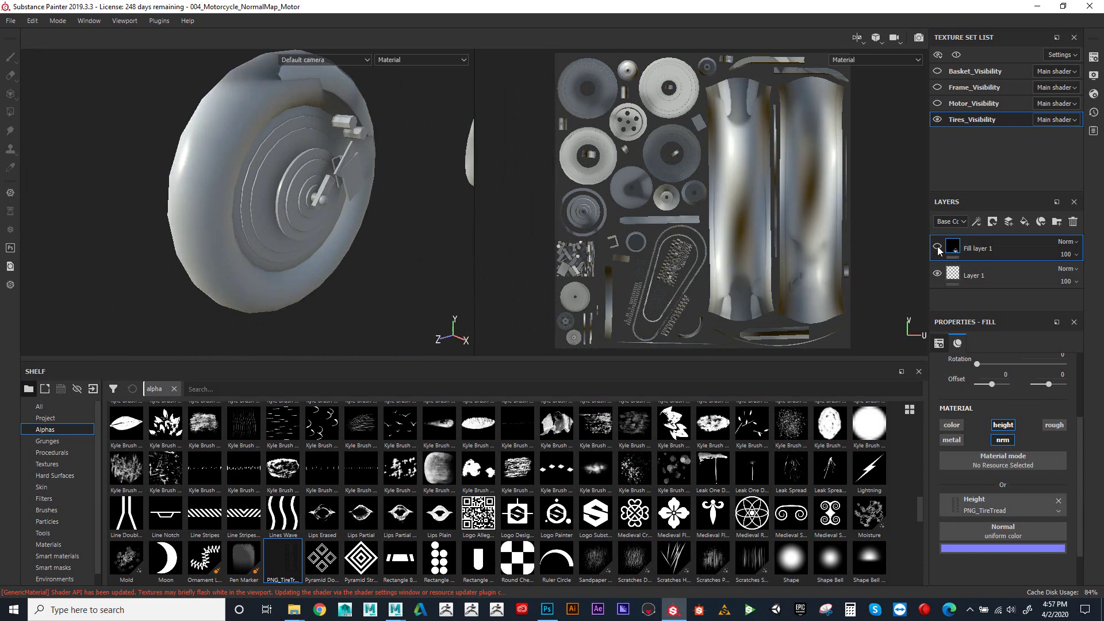
left_click(937, 251)
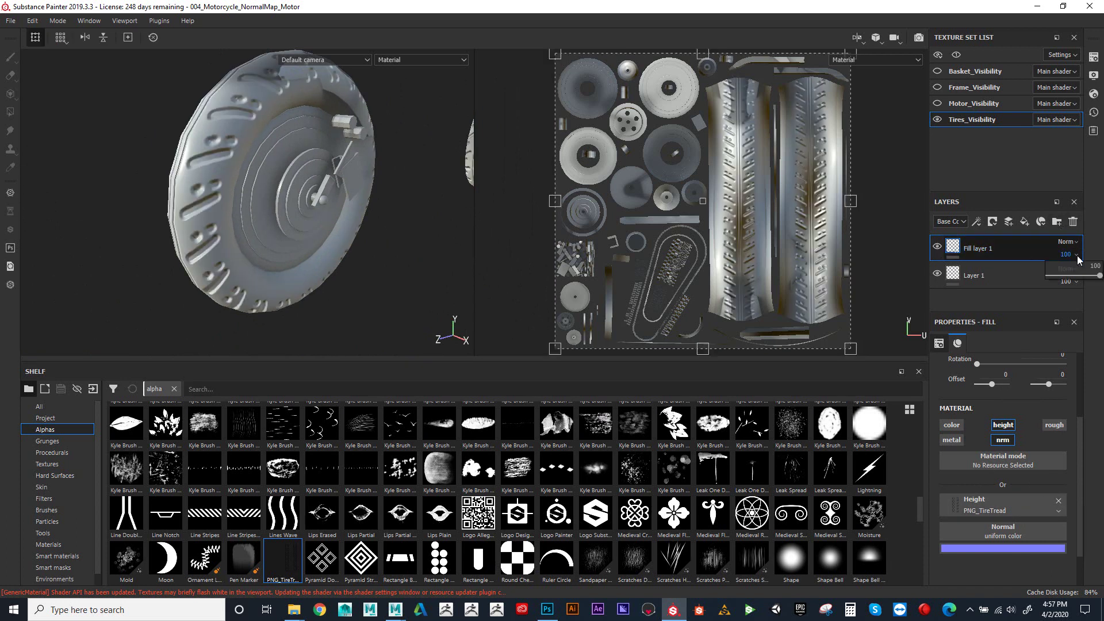
left_click(964, 222)
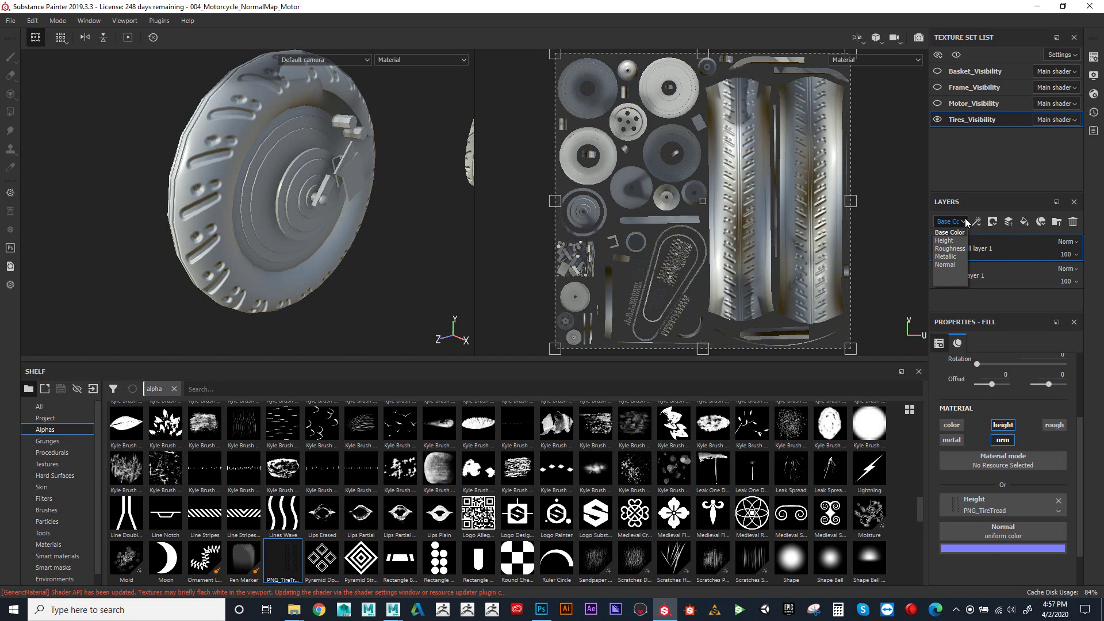
left_click(954, 242)
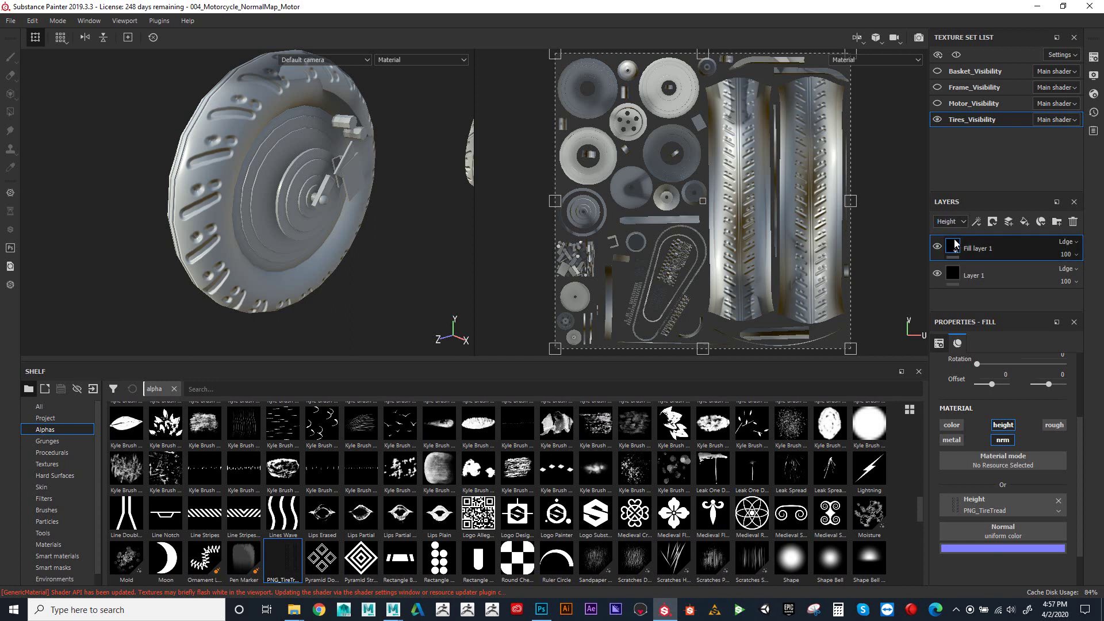
left_click(1076, 255)
left_click_drag(1100, 277, 1055, 277)
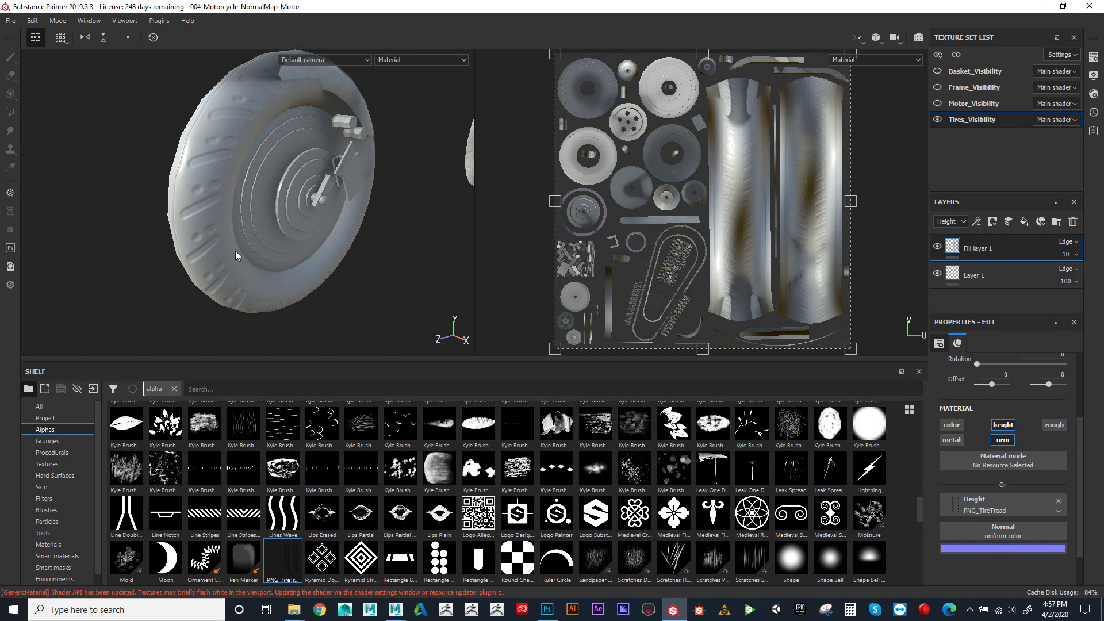
Step: Orbit around the tire to check the softer tread, then return to Photoshop
left_click_drag(198, 249, 316, 95, "alt")
right_click_drag(316, 95, 375, 140, "alt")
left_click_drag(375, 143, 445, 167, "alt")
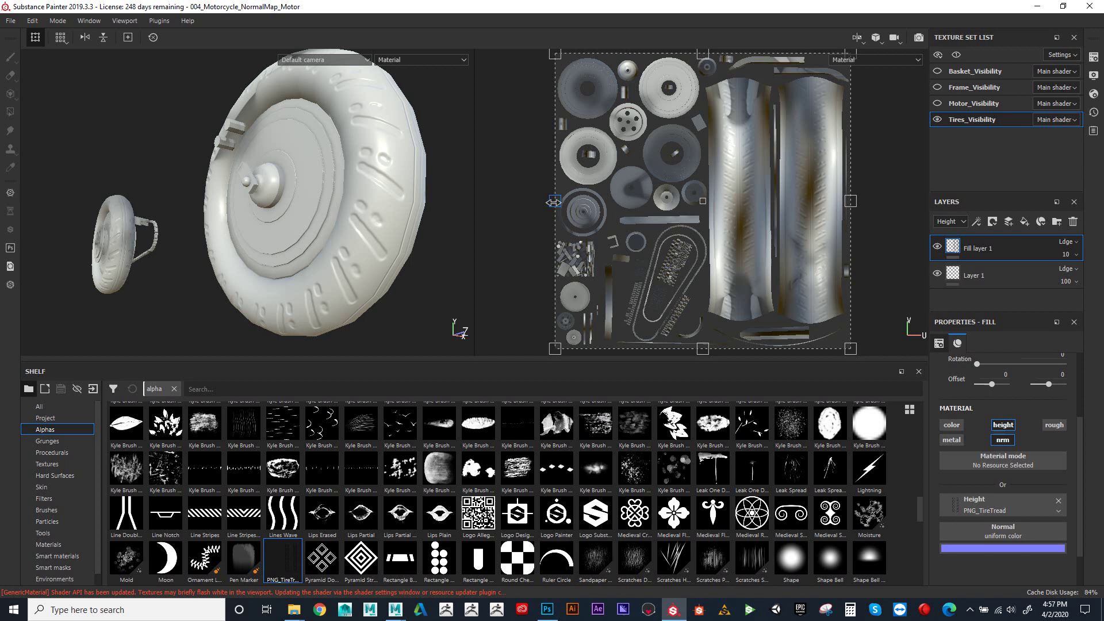
left_click_drag(356, 233, 257, 234, "alt")
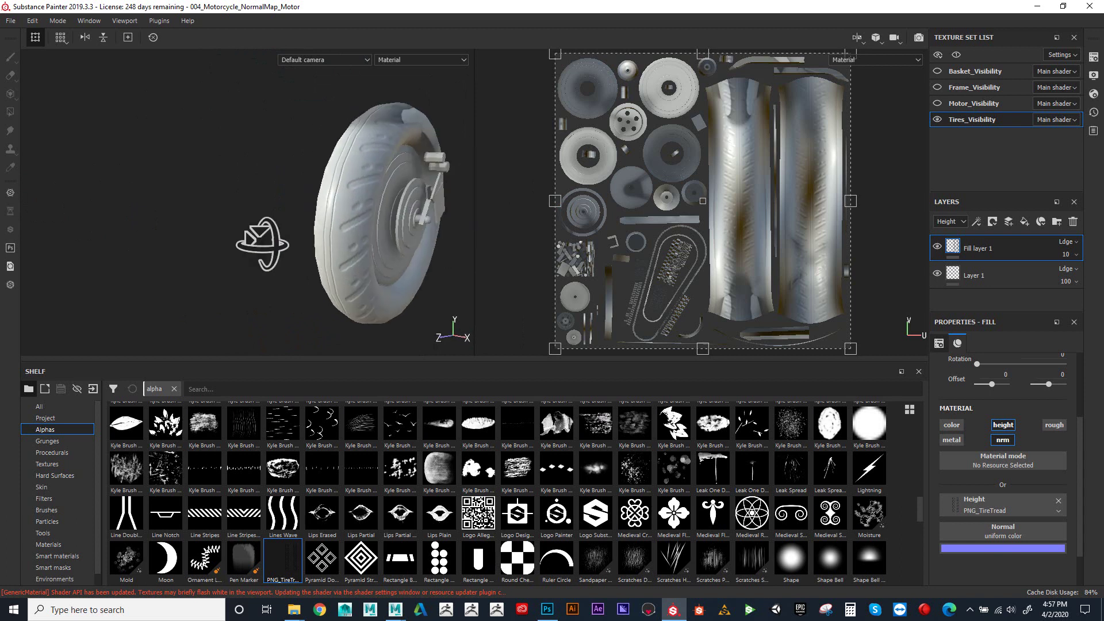
middle_click_drag(257, 234, 337, 249, "alt")
left_click_drag(338, 249, 403, 276, "alt")
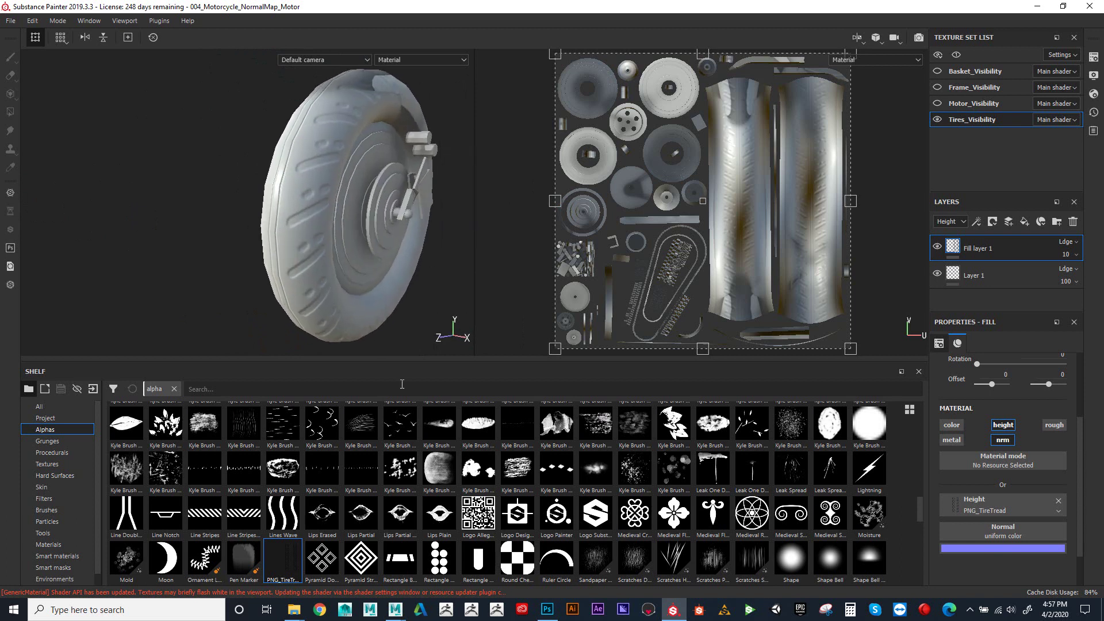
left_click(547, 610)
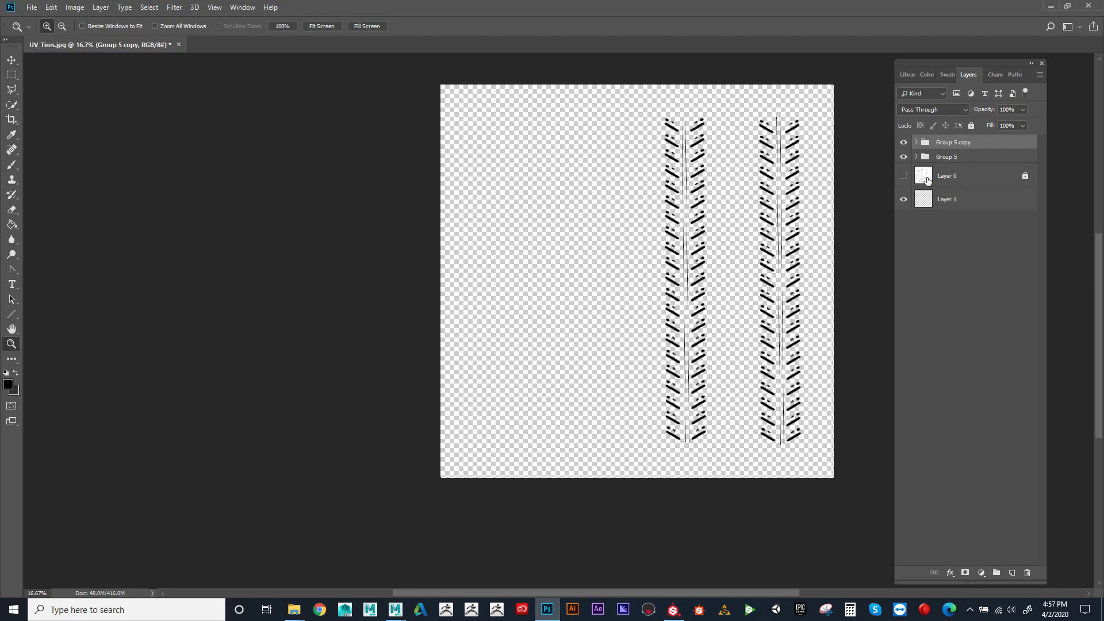
Step: Show the UV wireframe and Group 5, then scale the tread strip to about 54% width
left_click(904, 176)
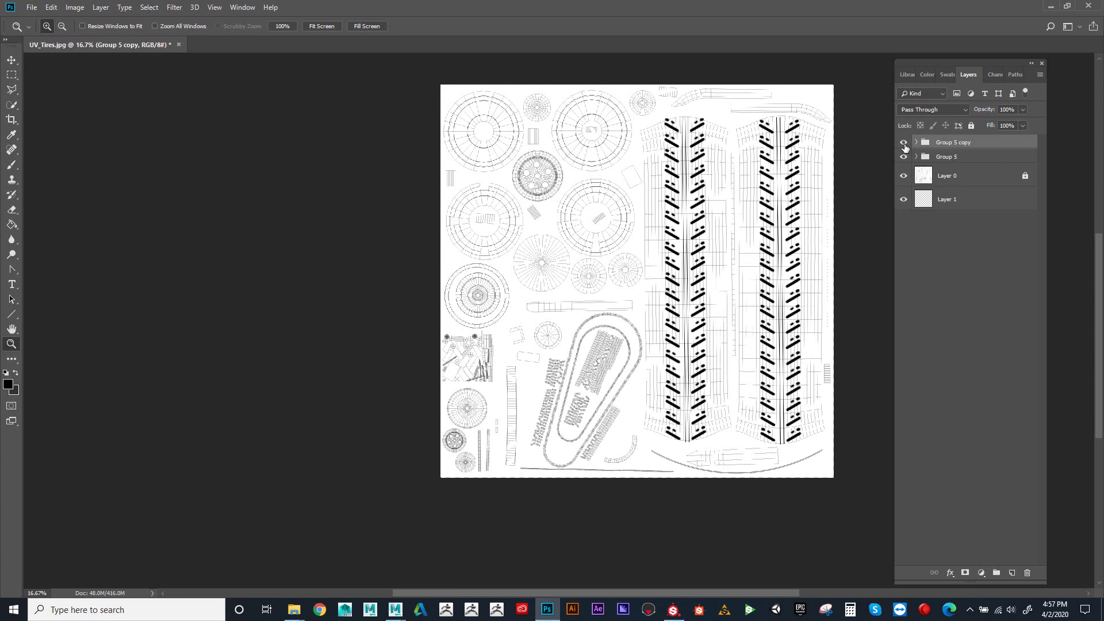
left_click(904, 157)
left_click(941, 161)
key("ctrl+t")
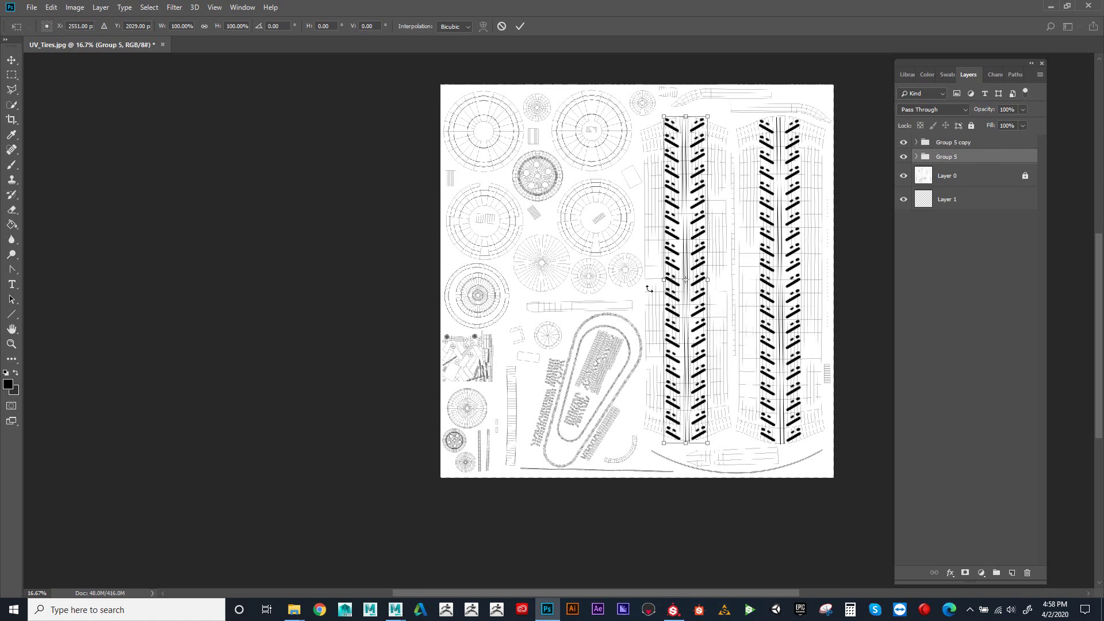
mouse_move(667, 282)
left_mouse_down()
mouse_move(703, 278)
mouse_move(676, 279)
left_mouse_up()
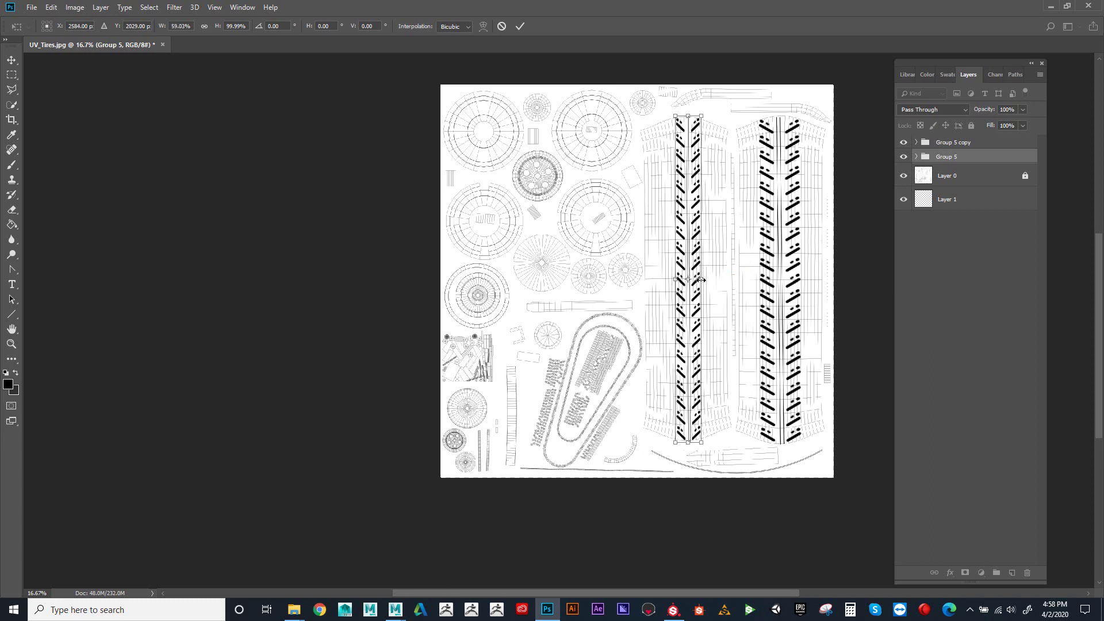
left_click_drag(701, 280, 699, 261)
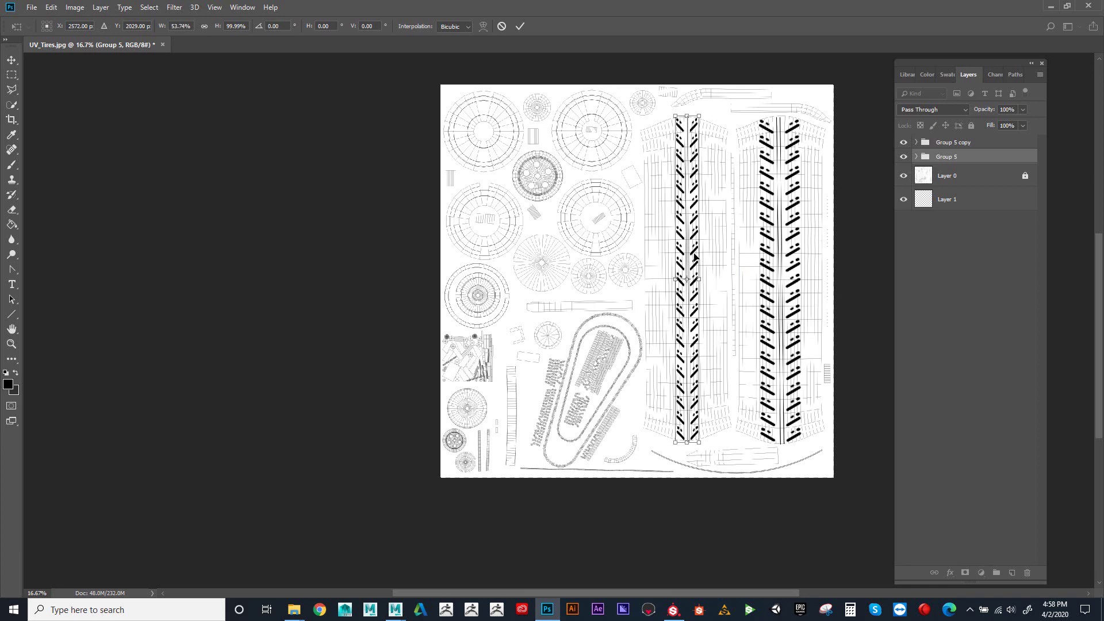
key("z")
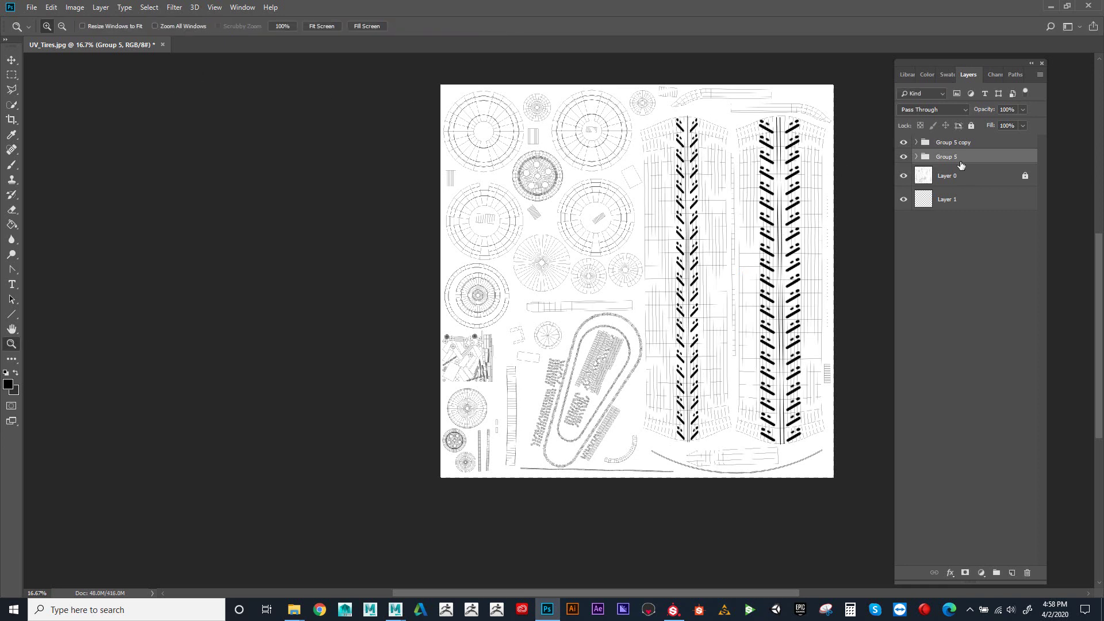
Step: Replace the old Group 5 copy with a new duplicate shifted 989 px right onto the second strip
left_click_drag(959, 147, 1027, 575)
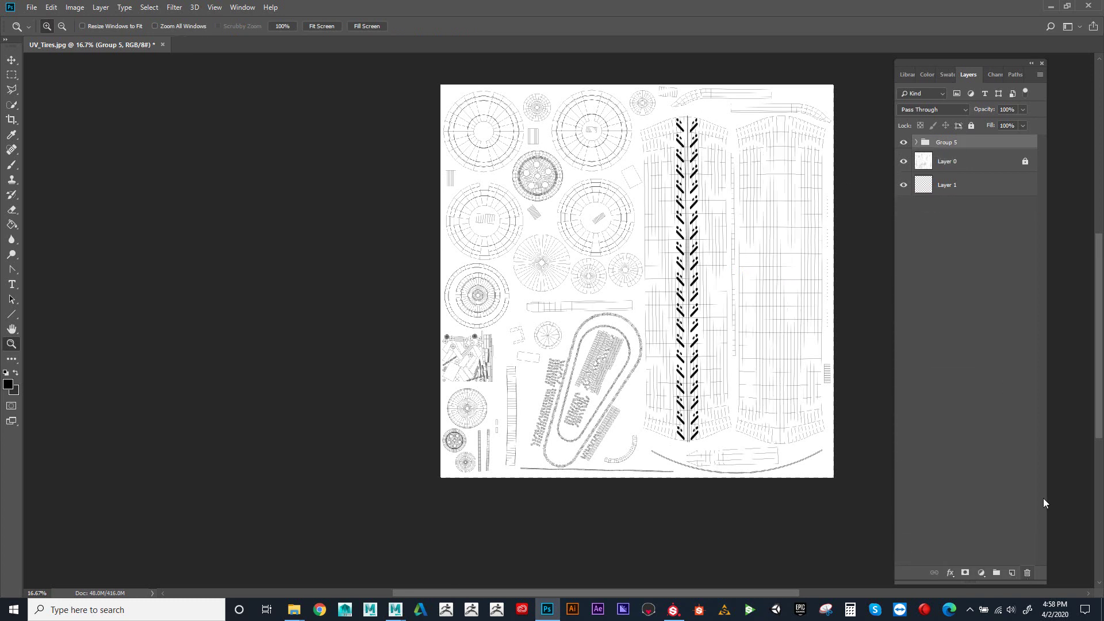
left_click_drag(948, 144, 1012, 573)
left_click(12, 64)
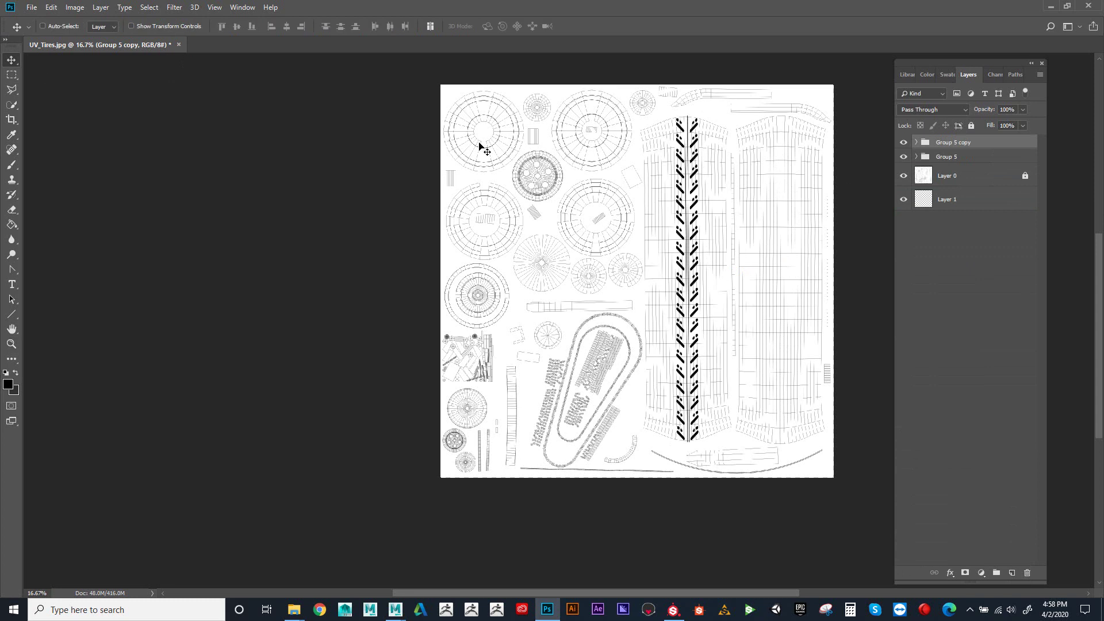
left_click_drag(695, 168, 784, 168)
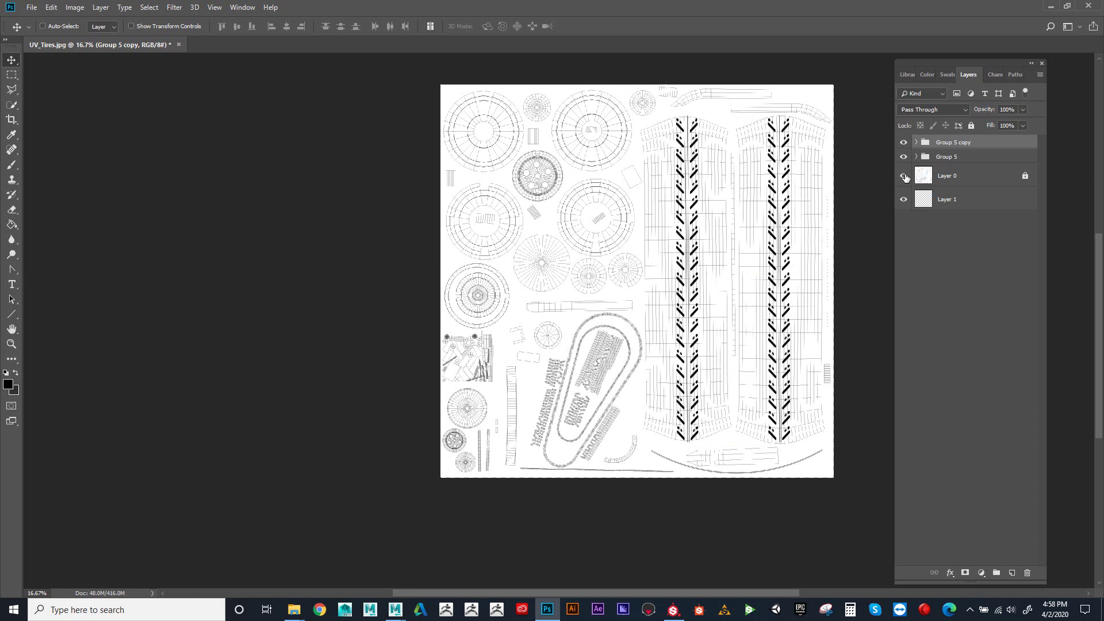
Step: Hide the UV wireframe layer and save a new copy to the Desktop as PNG
left_click(905, 176)
left_click(32, 7)
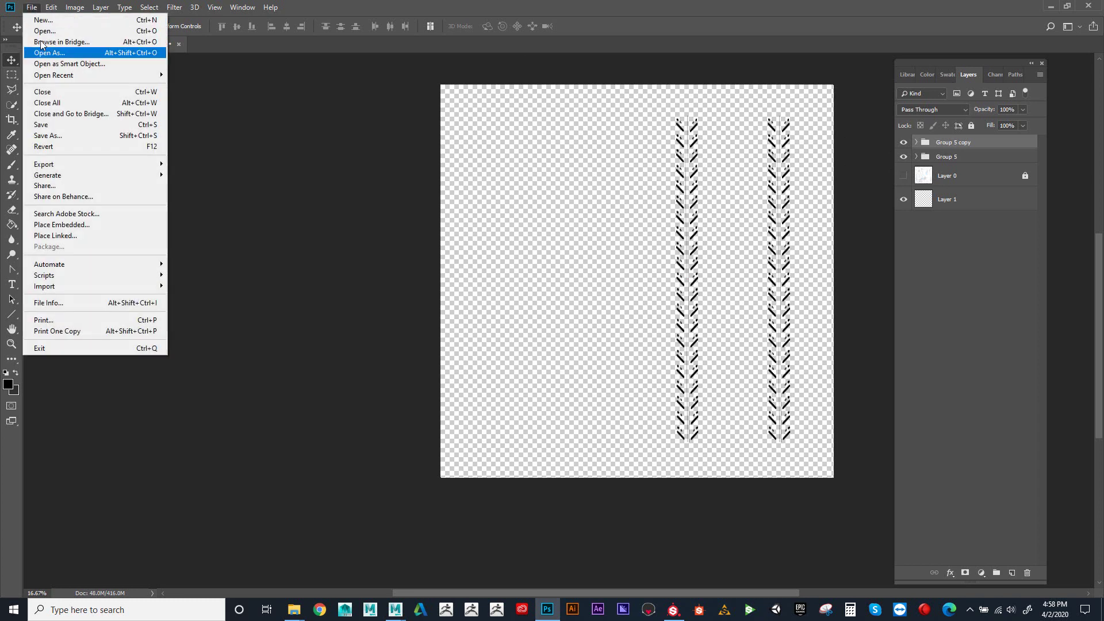
left_click(63, 133)
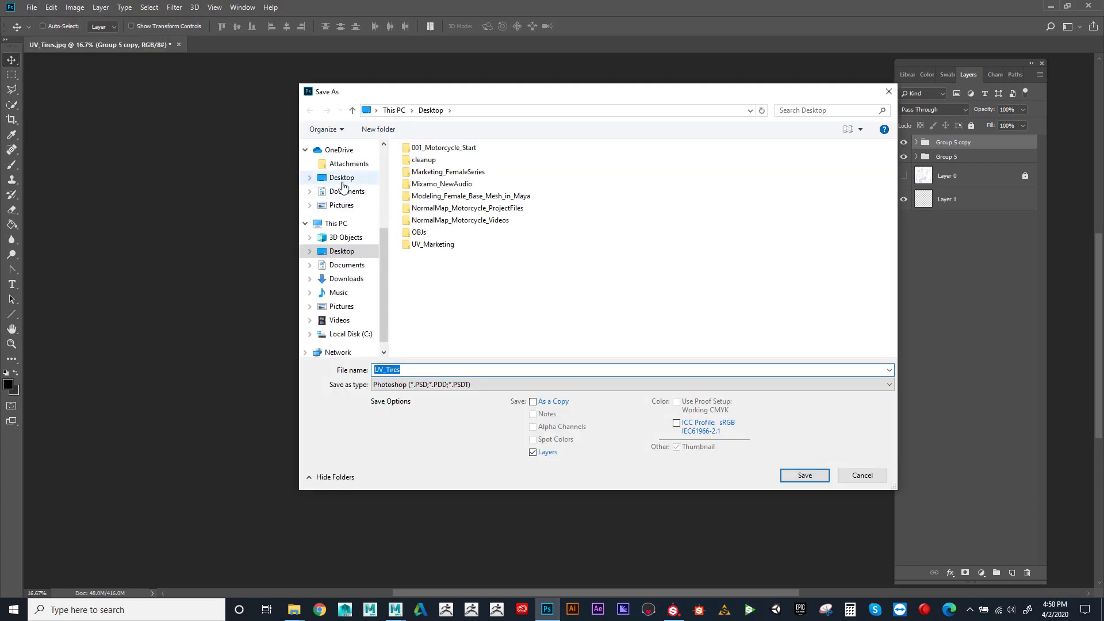
left_click(342, 252)
left_click(422, 384)
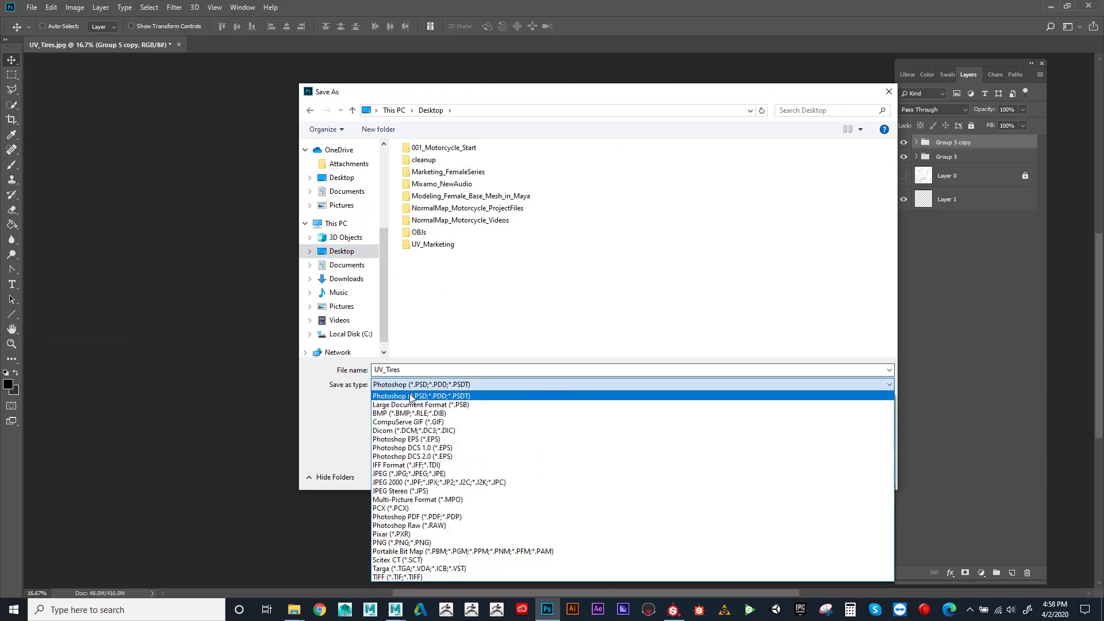
left_click(415, 542)
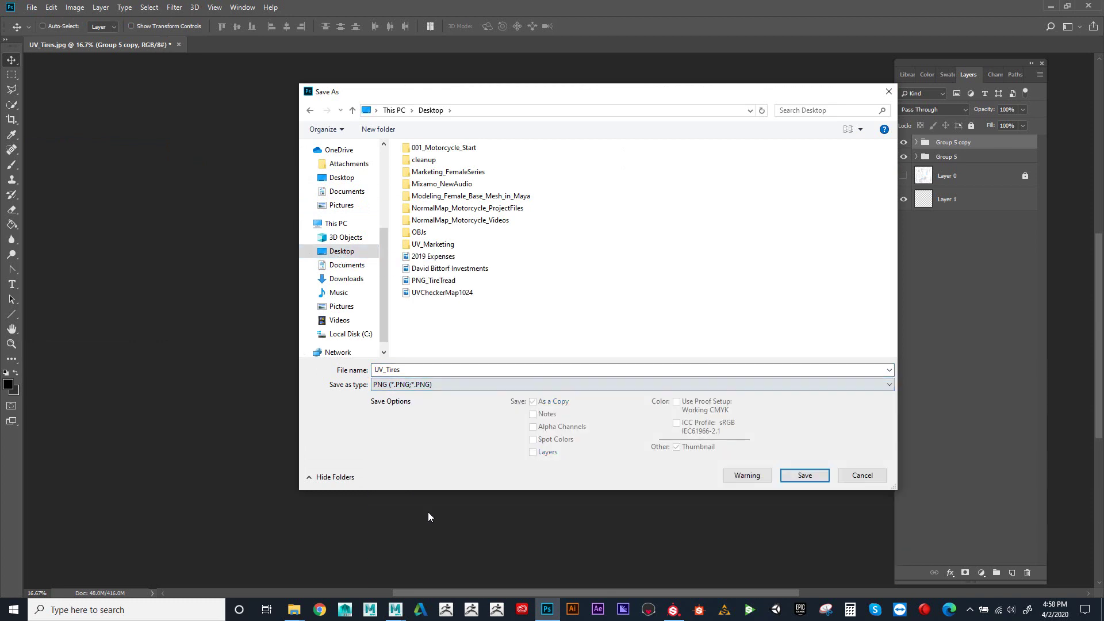
Step: Name the file PNG_TireTread02, save it, and accept the PNG format options
left_click(433, 280)
left_click(449, 371)
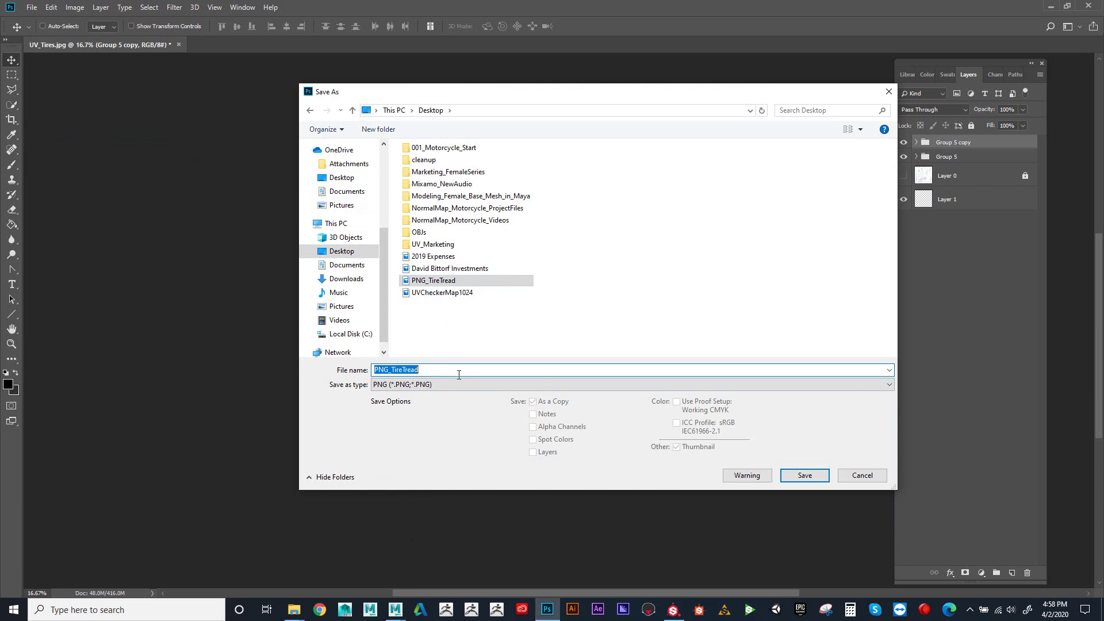
left_click(460, 369)
type("02")
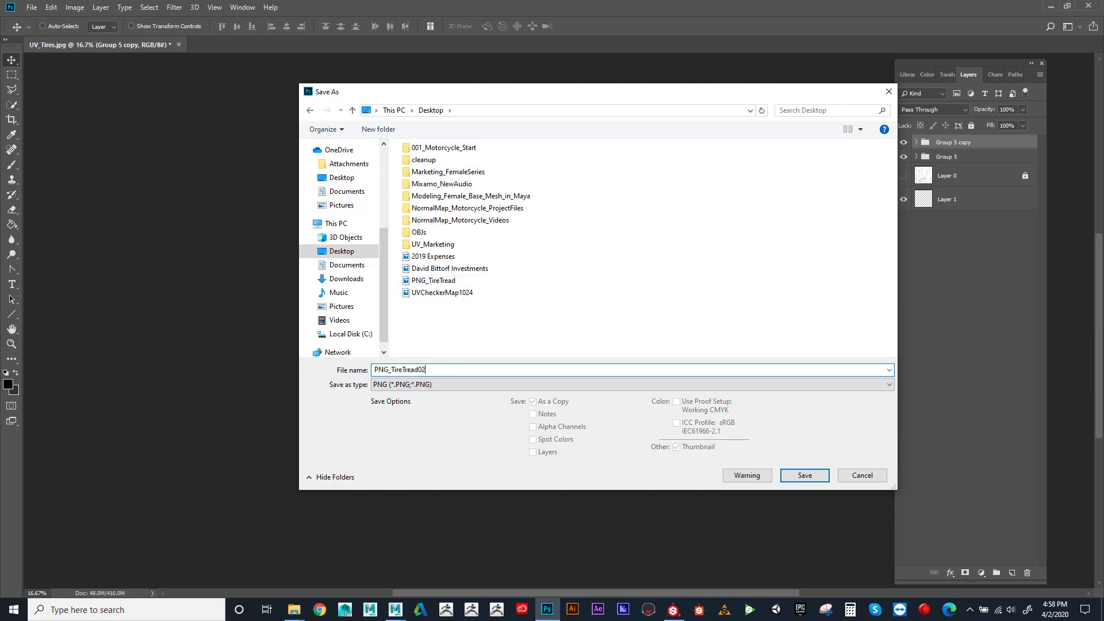
left_click(803, 476)
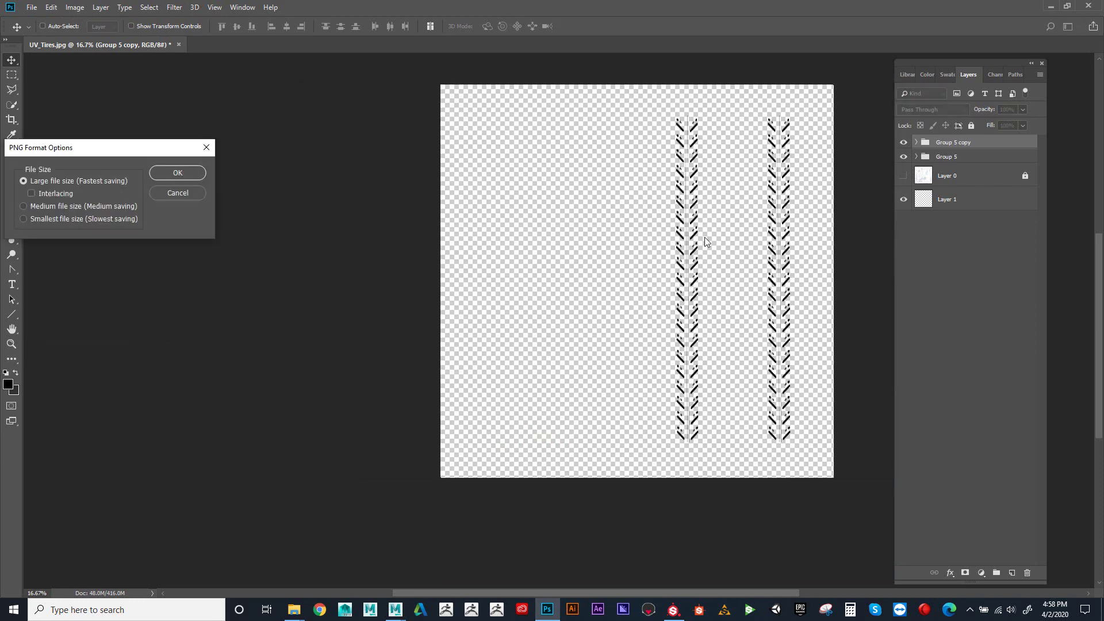
left_click(165, 173)
key("alt+Tab")
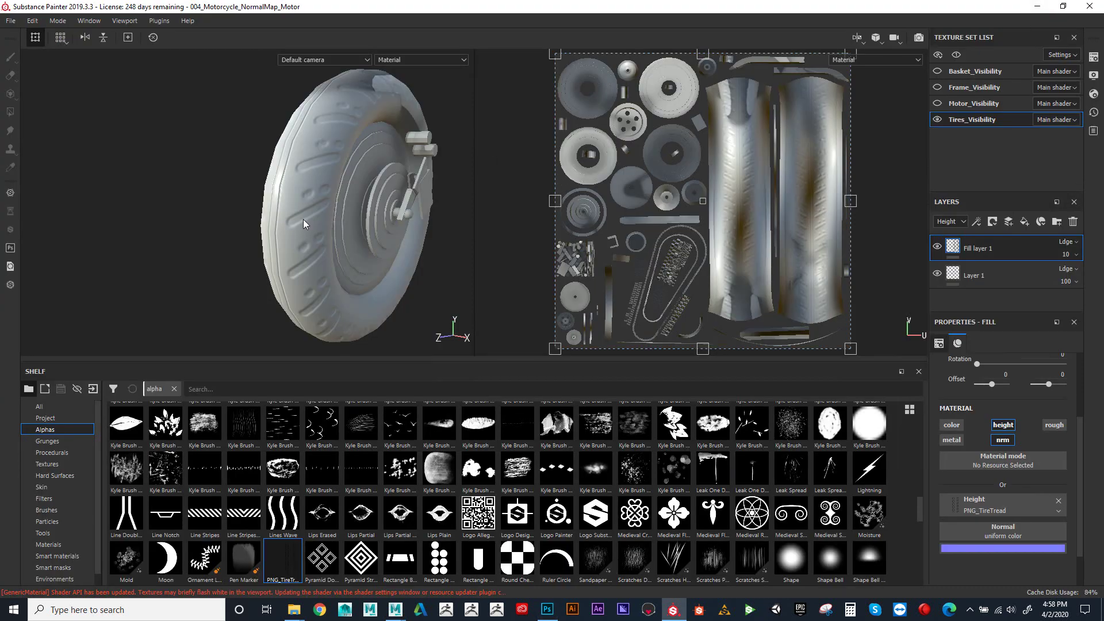
Step: Import PNG_TireTread02.png from the shelf as an alpha into the current session
left_click(93, 389)
left_click(601, 150)
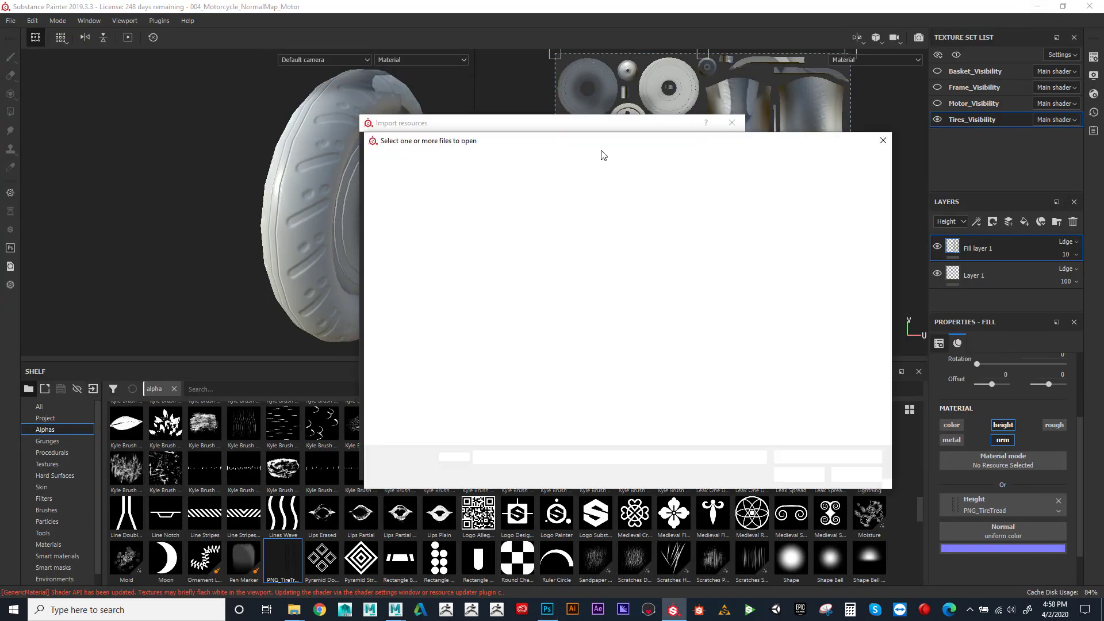
left_click(510, 402)
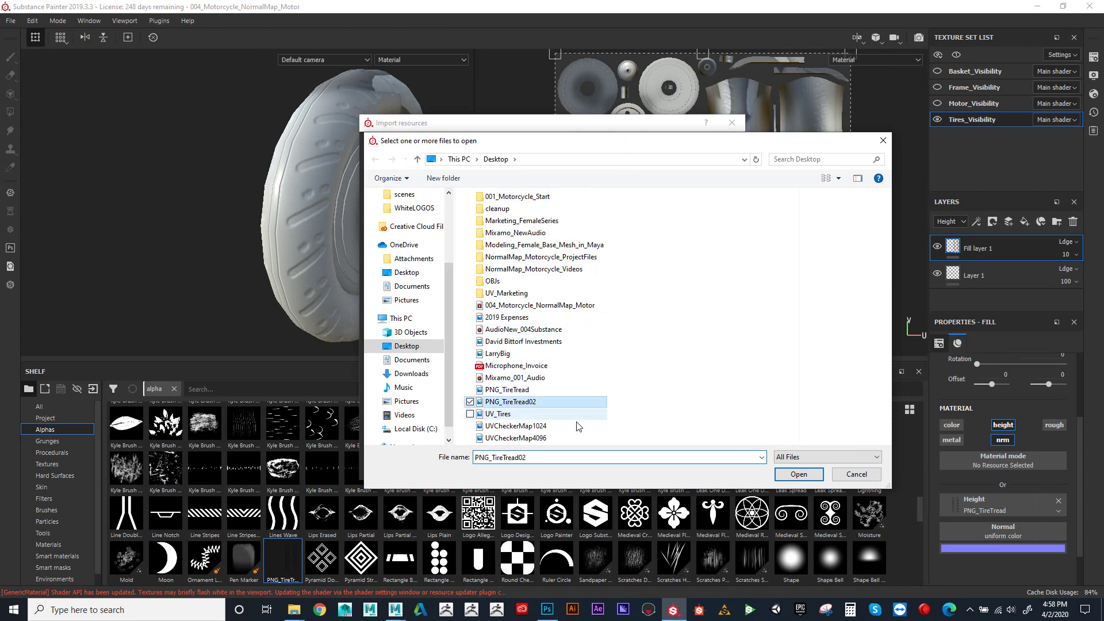
left_click(799, 473)
left_click(619, 183)
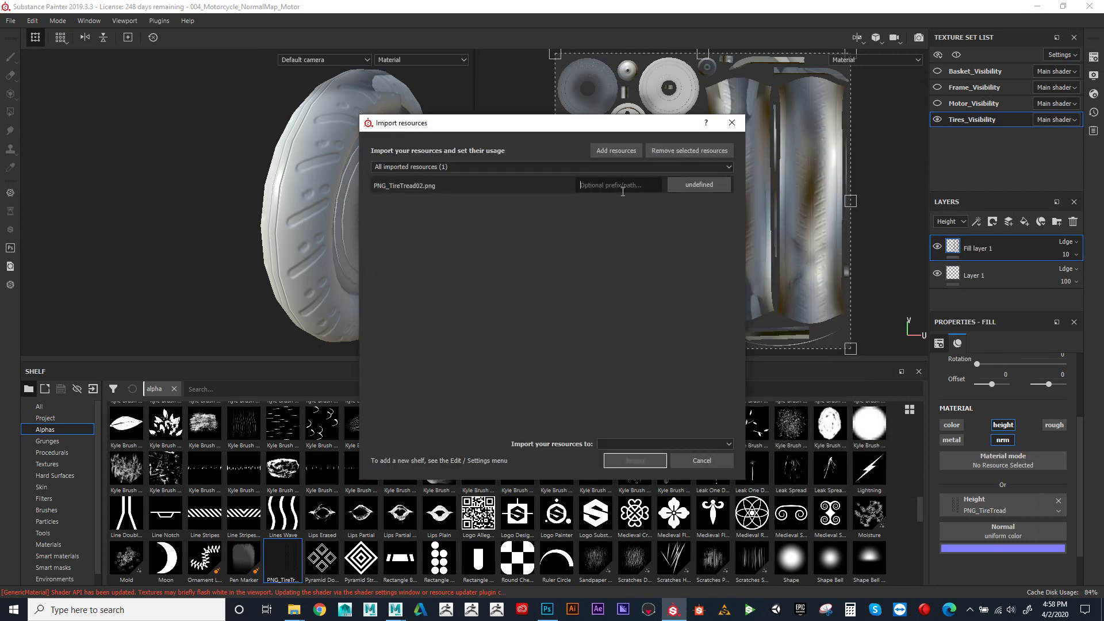
type("custom")
left_click(708, 185)
left_click(720, 199)
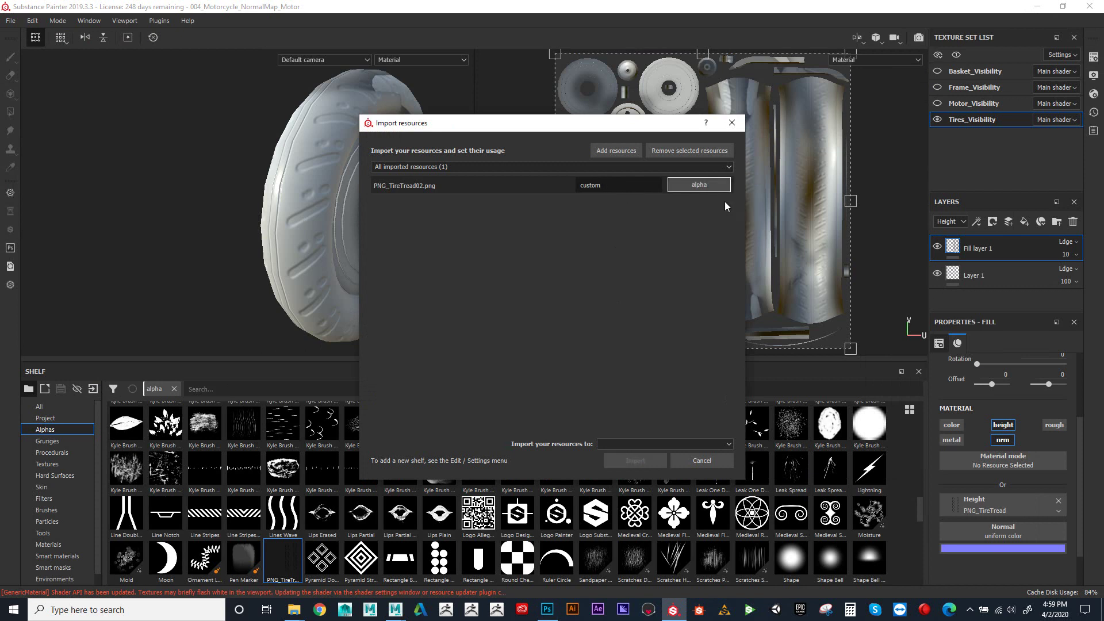
left_click(678, 442)
left_click(657, 451)
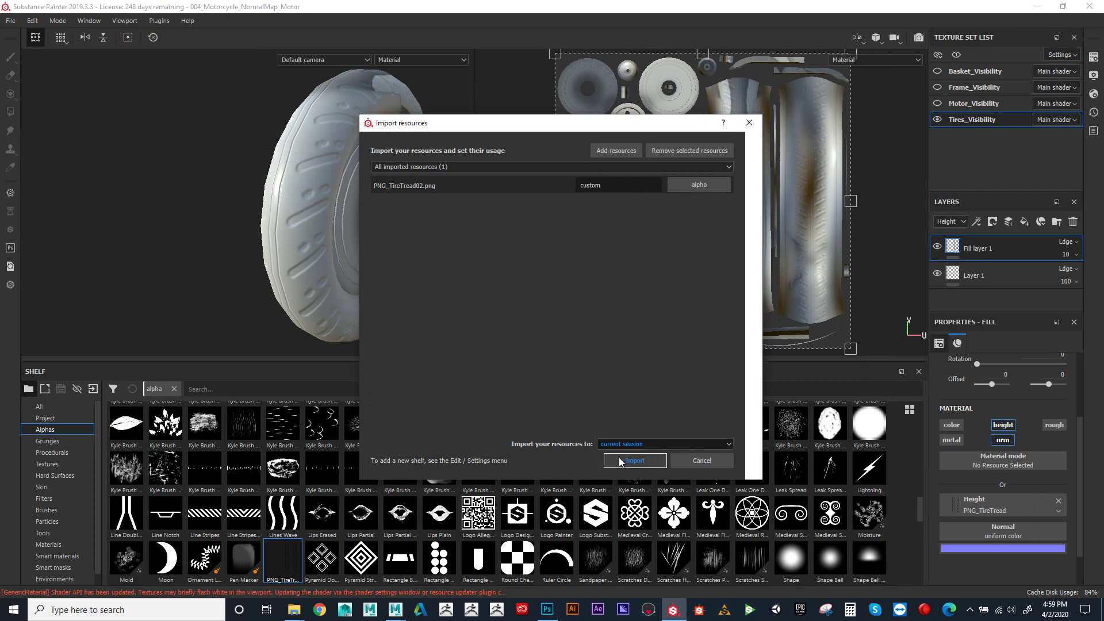
left_click(621, 461)
Step: Apply the PNG_TireTread02 alpha to the Height slot of Fill layer 1 and orbit to inspect it
left_click_drag(324, 558, 976, 539)
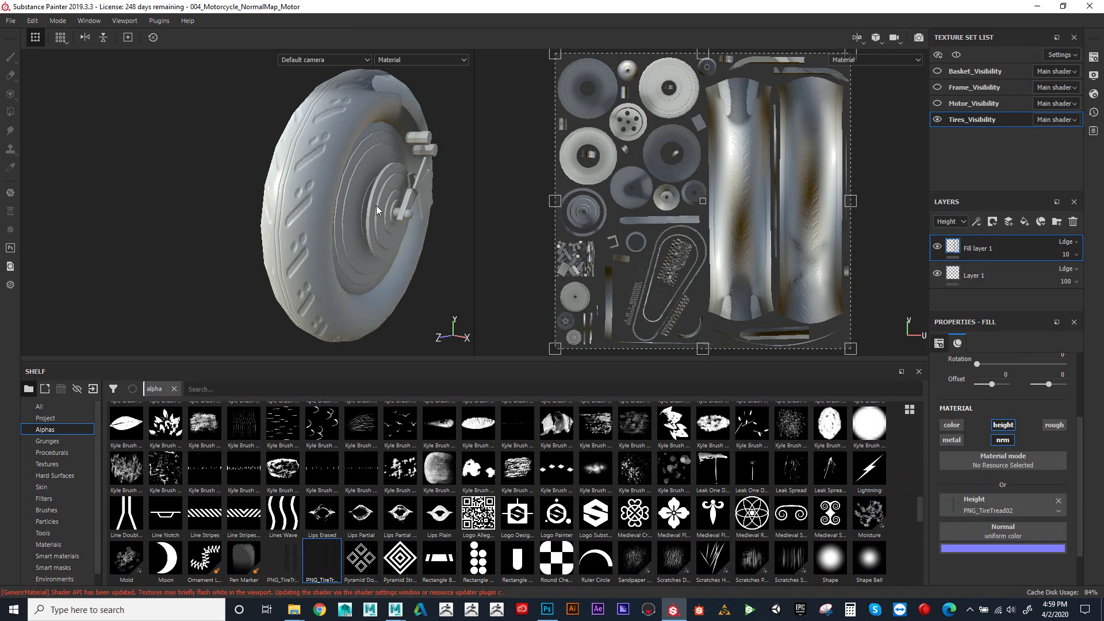
left_click_drag(322, 197, 382, 148, "alt")
right_click_drag(382, 148, 295, 197, "alt")
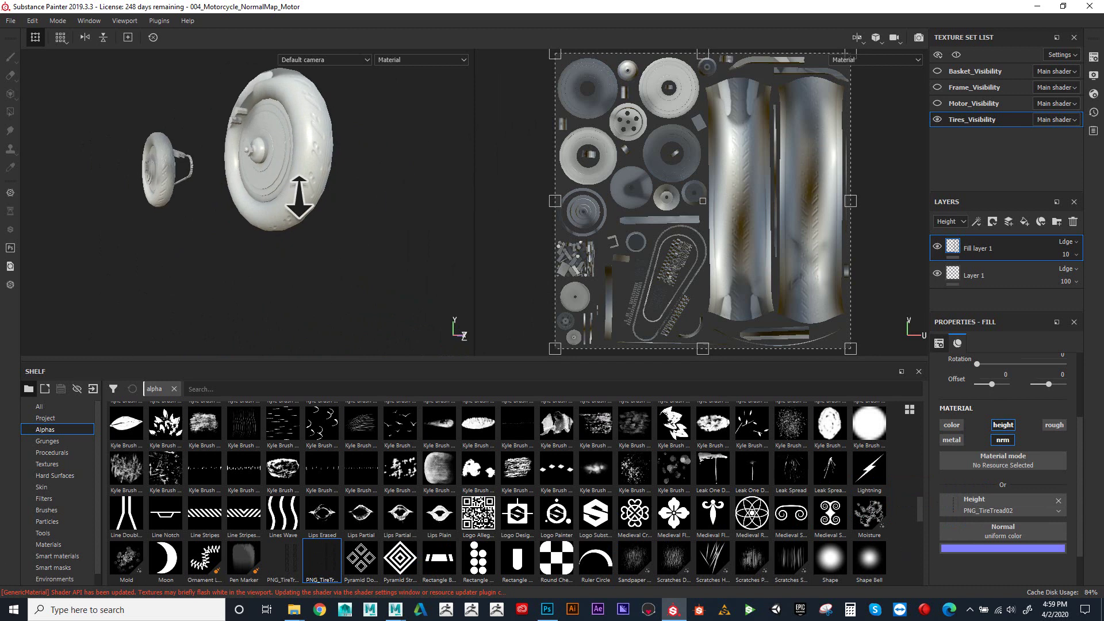
middle_click_drag(295, 197, 313, 134, "alt")
left_click_drag(312, 134, 299, 189, "alt")
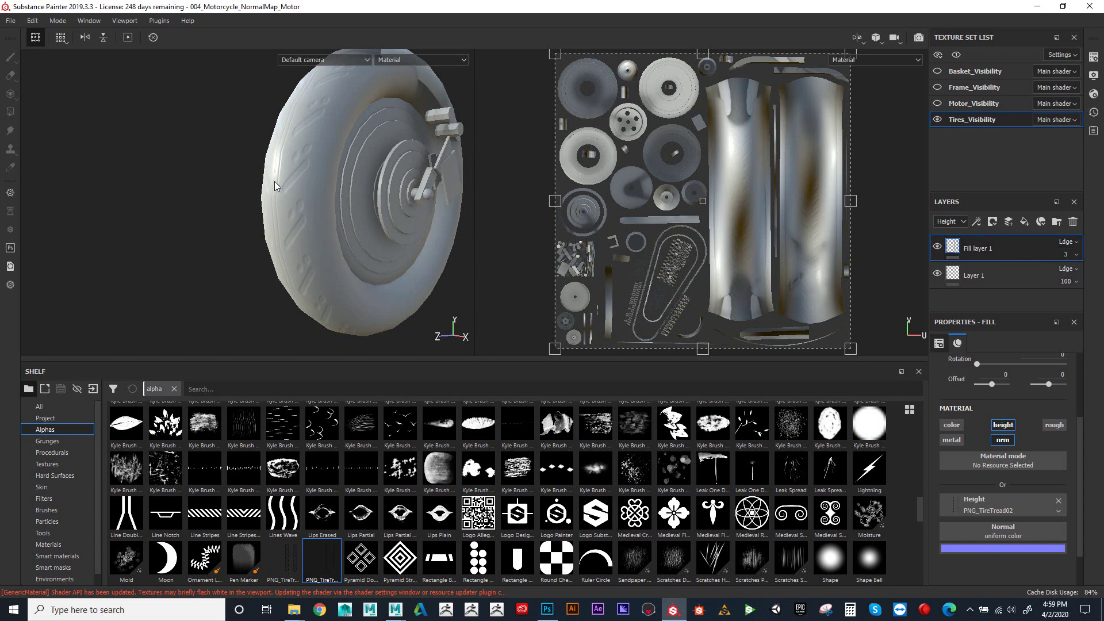
right_click_drag(275, 181, 198, 153, "alt")
left_click_drag(197, 153, 321, 178, "alt")
middle_click_drag(320, 177, 365, 182, "alt")
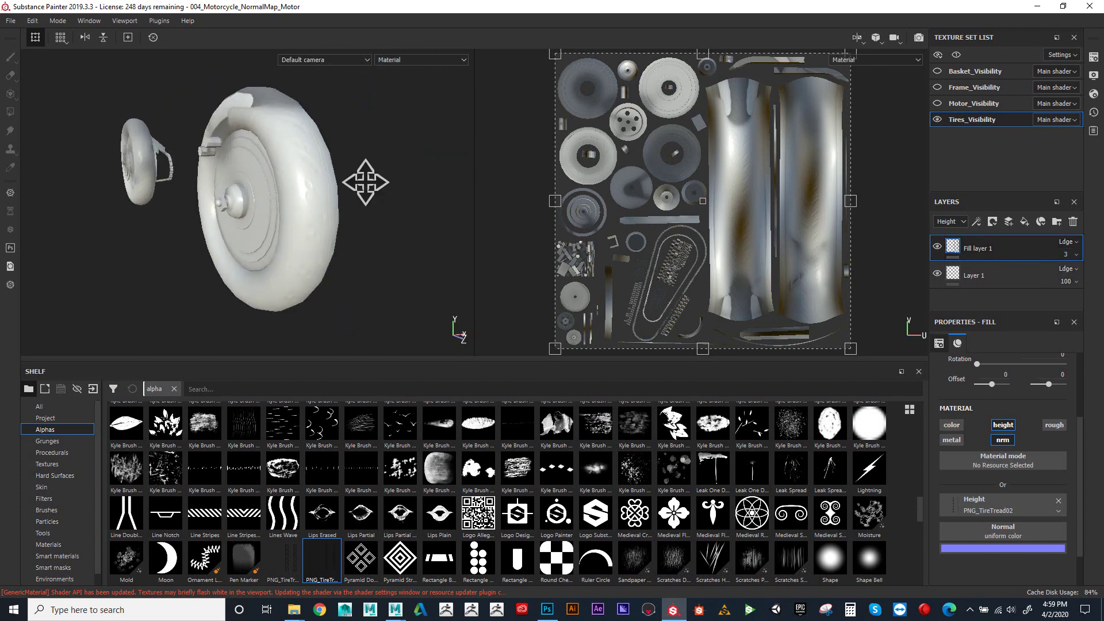
left_click_drag(365, 182, 268, 128, "alt")
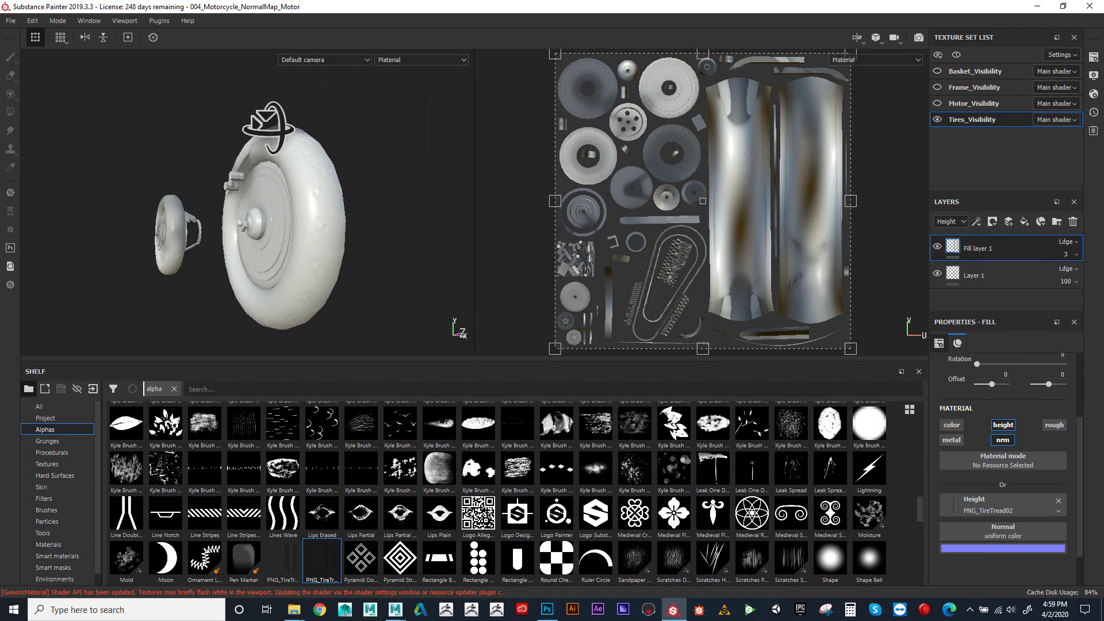
Step: Set the tread fill layer's strength to 8 and view both wheels
right_click_drag(374, 198, 355, 187, "shift")
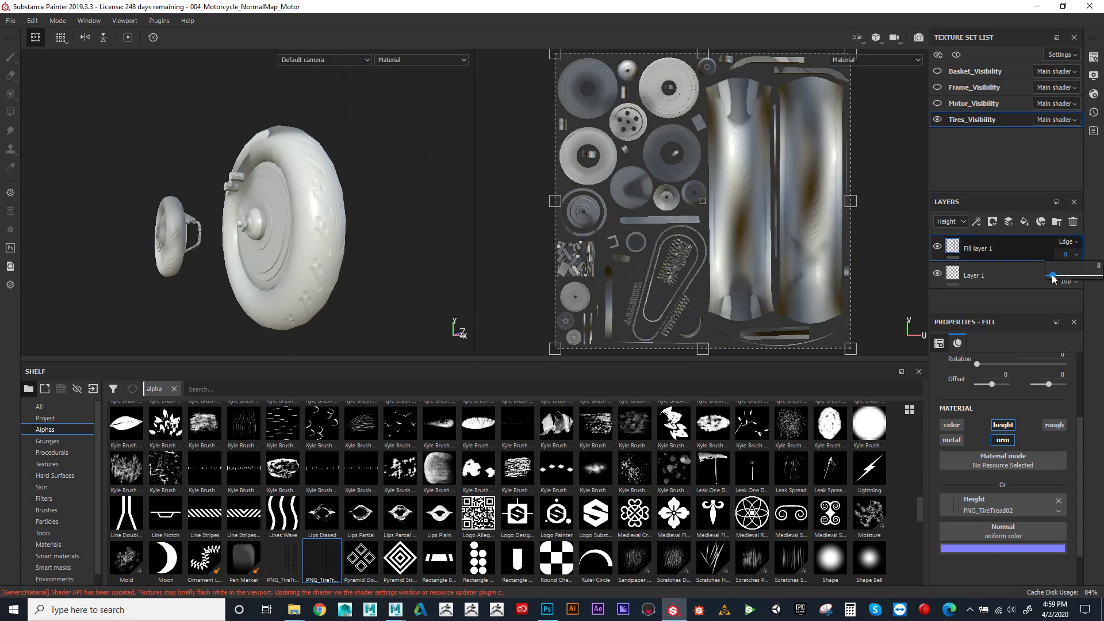
middle_click_drag(449, 265, 382, 264, "alt")
left_click_drag(381, 264, 217, 234, "alt")
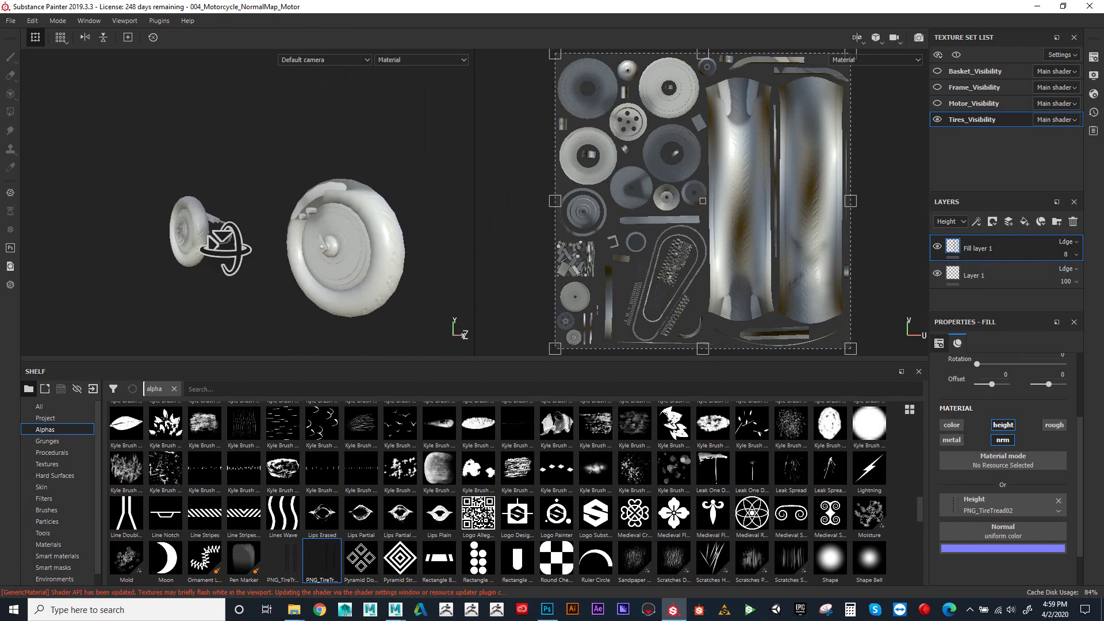
middle_click_drag(217, 234, 340, 204, "alt")
left_click_drag(340, 205, 303, 231, "alt")
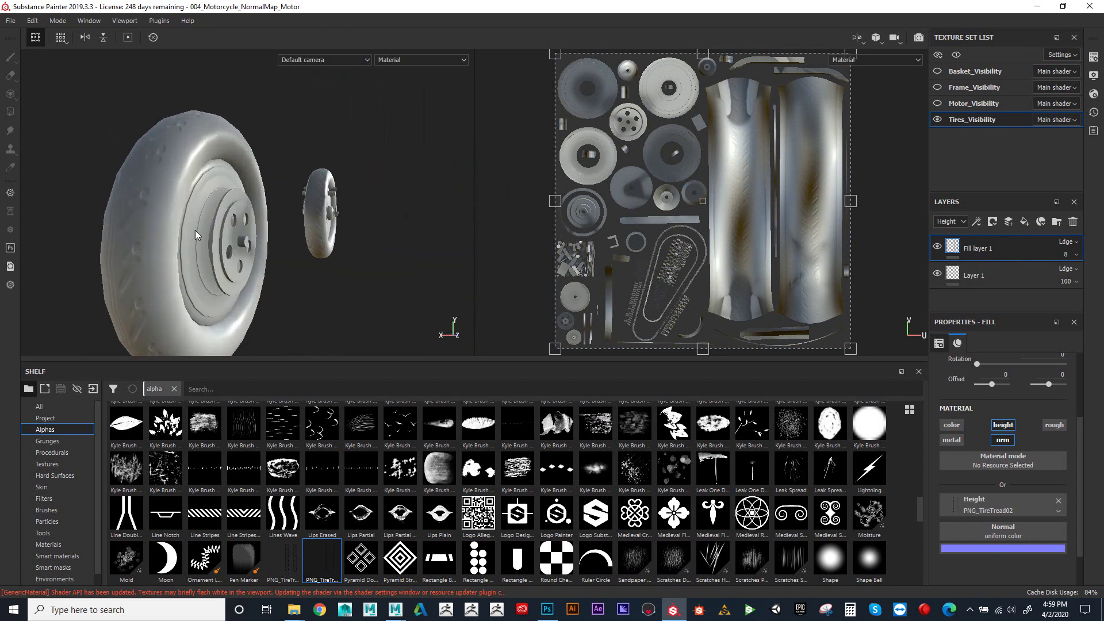
Step: Inspect the narrower tread up close from side, upright and angled views of the tire
right_click_drag(303, 230, 271, 234, "alt")
left_click_drag(271, 234, 320, 295, "alt")
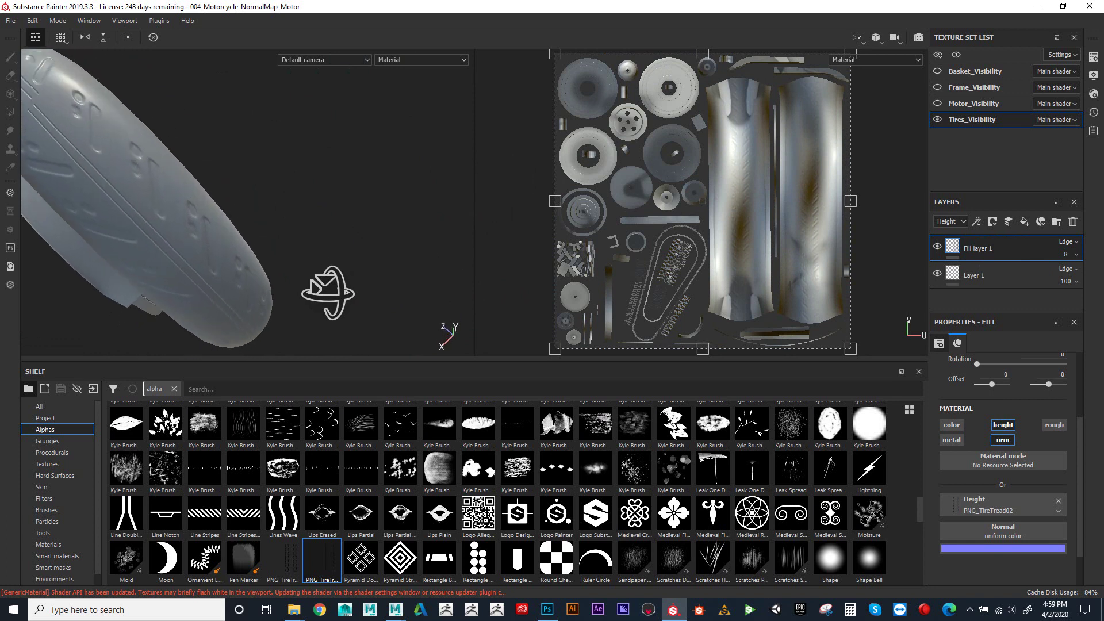
middle_click_drag(321, 296, 328, 249, "alt")
right_click_drag(328, 249, 276, 230, "alt")
left_click_drag(276, 230, 377, 234, "alt")
middle_click_drag(377, 234, 315, 192, "alt")
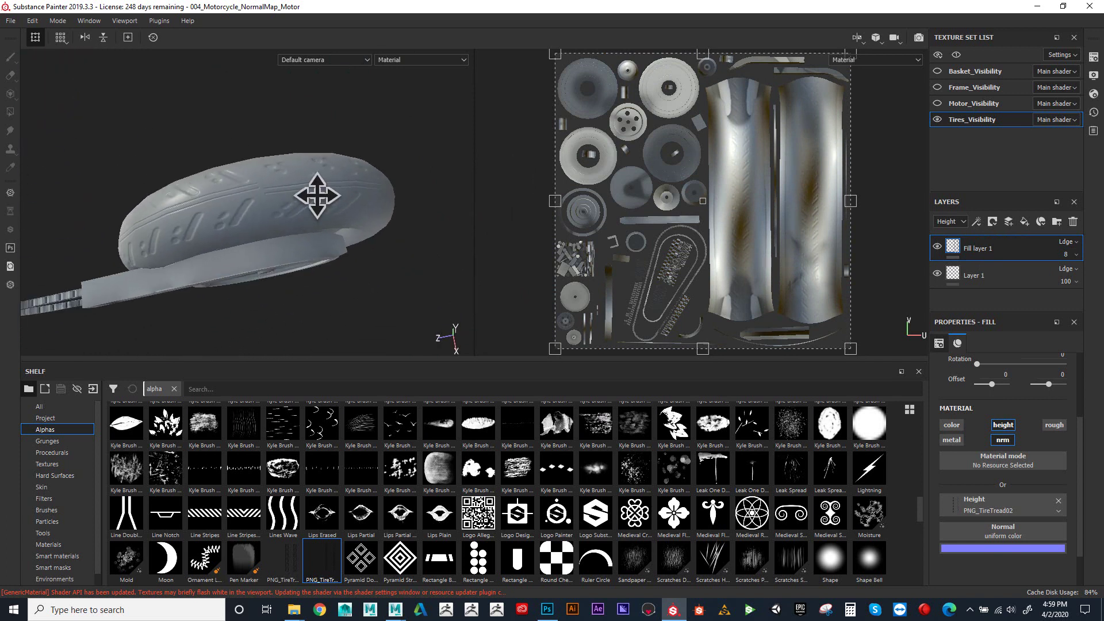
right_click_drag(316, 192, 346, 187, "alt")
right_click_drag(295, 153, 109, 153, "alt")
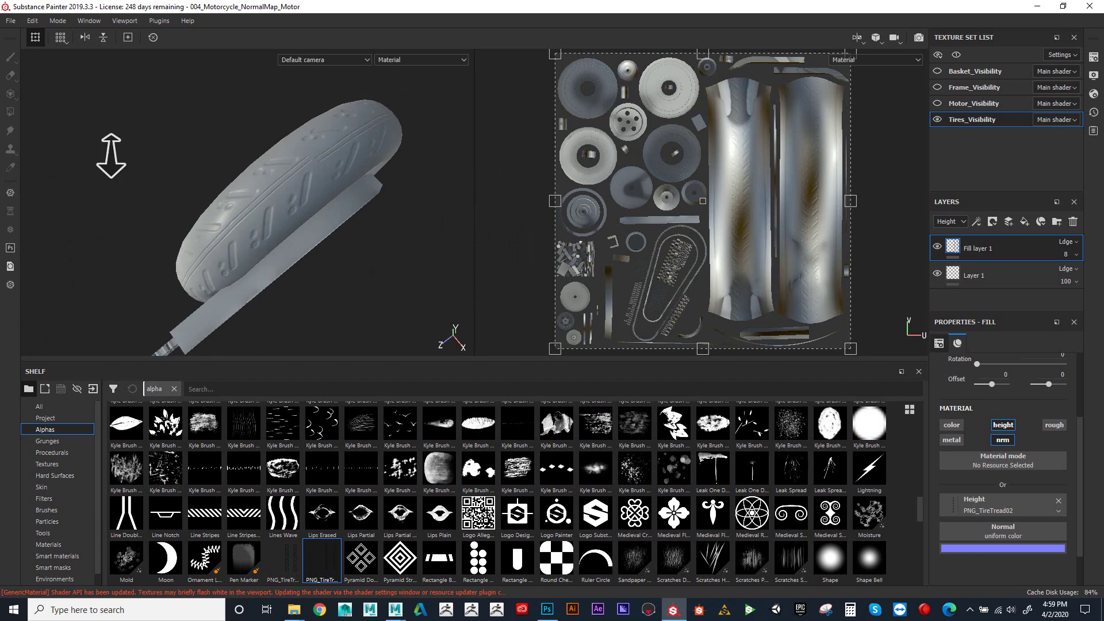
left_click_drag(108, 153, 286, 136, "alt")
right_click_drag(285, 137, 30, 223, "alt")
left_click_drag(30, 223, 245, 229, "alt")
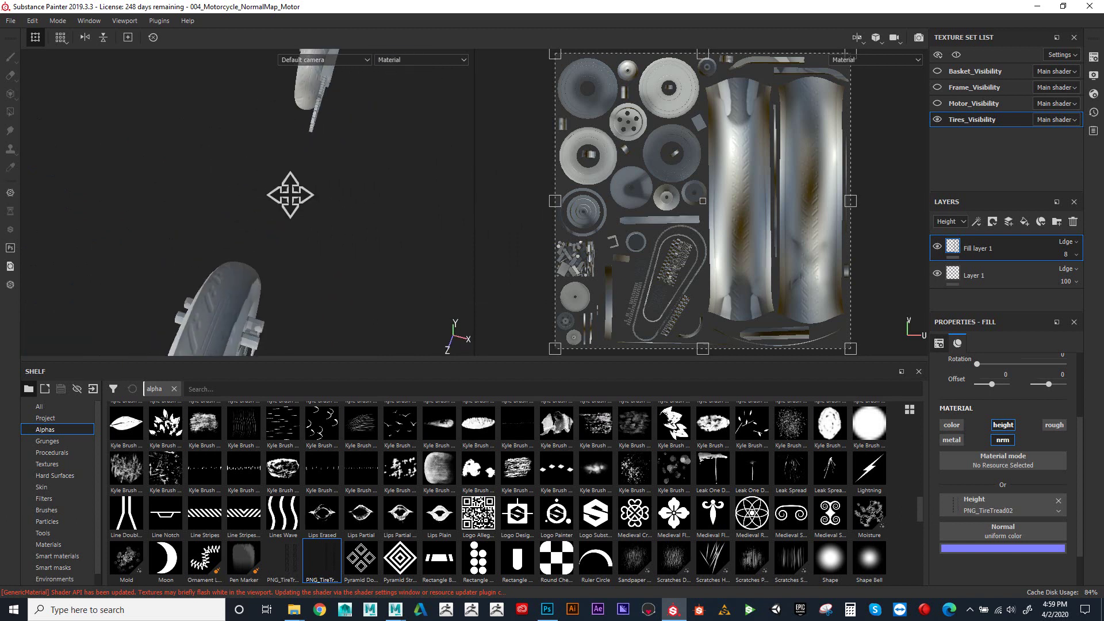
right_click_drag(290, 195, 362, 229, "alt")
left_click_drag(362, 230, 153, 136, "alt")
right_click_drag(153, 136, 325, 185, "alt")
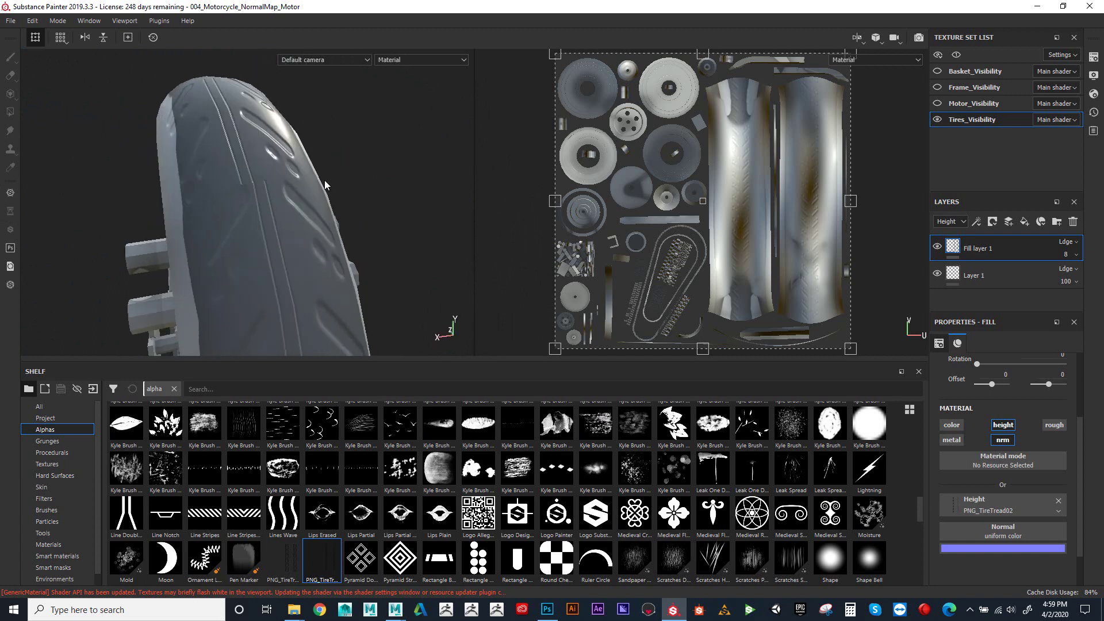
left_click_drag(325, 185, 49, 167, "alt")
right_click_drag(49, 168, 291, 149, "alt")
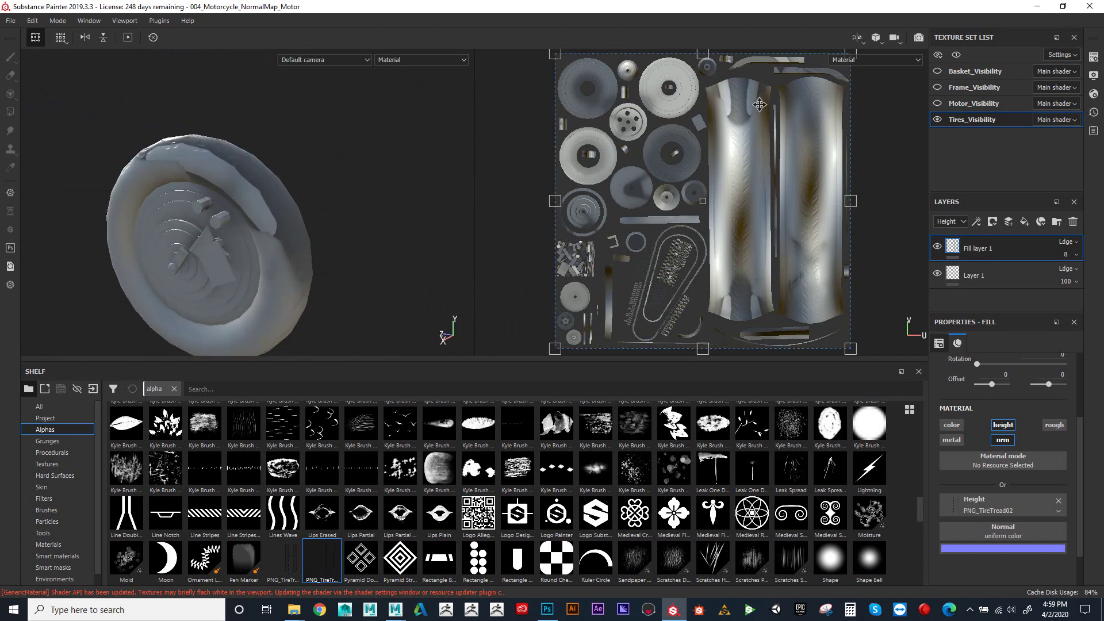
Step: Make Frame_Visibility visible and examine the tread on the rear and front tires
left_click(937, 87)
left_click_drag(311, 173, 387, 202, "alt")
middle_click_drag(387, 202, 393, 194, "alt")
right_click_drag(393, 195, 333, 264, "alt")
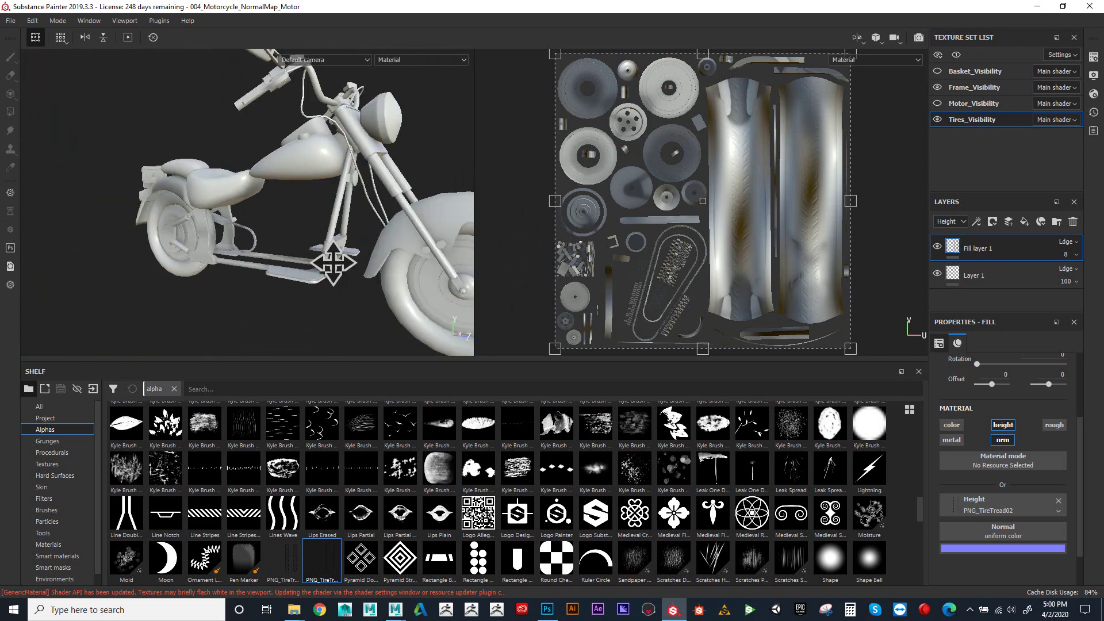
left_click_drag(333, 264, 425, 208, "alt")
right_click_drag(426, 208, 159, 182, "alt")
left_click_drag(158, 182, 301, 160, "alt")
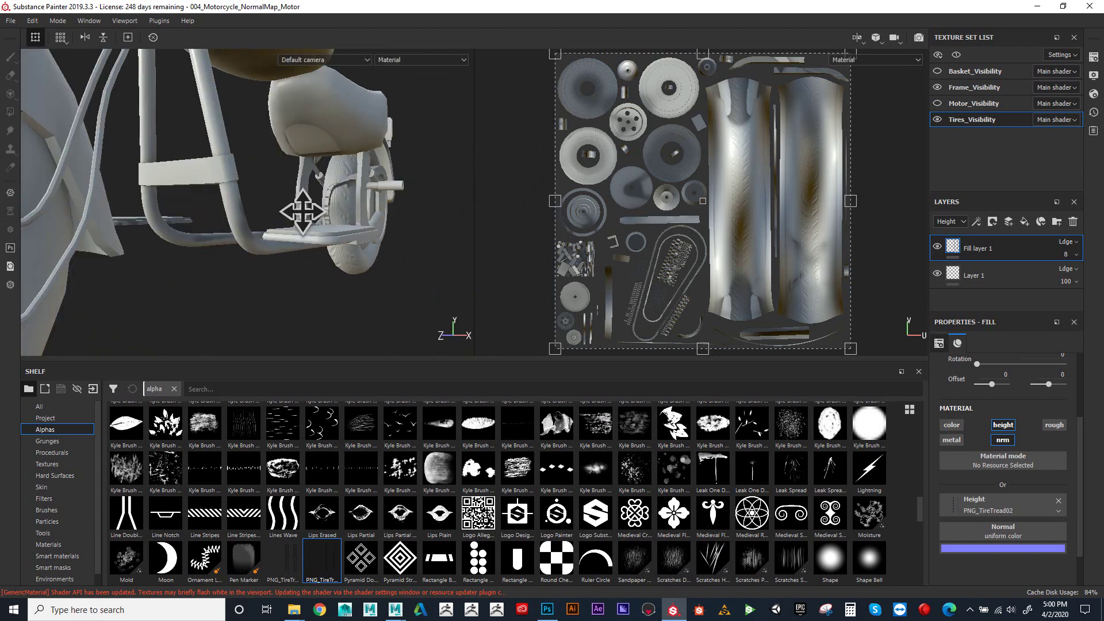
right_click_drag(301, 160, 140, 167, "alt")
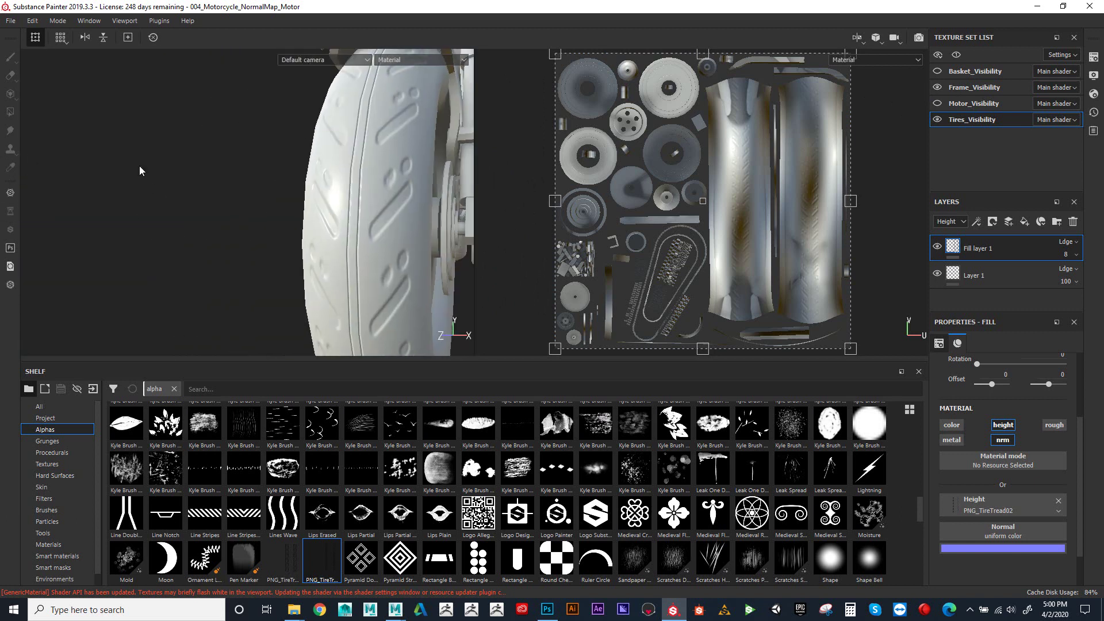
mouse_move(140, 167)
left_mouse_down("alt")
mouse_move(254, 150)
mouse_move(136, 177)
left_mouse_up("alt")
middle_click_drag(136, 178, 260, 205, "alt")
left_click_drag(260, 205, 240, 234, "alt")
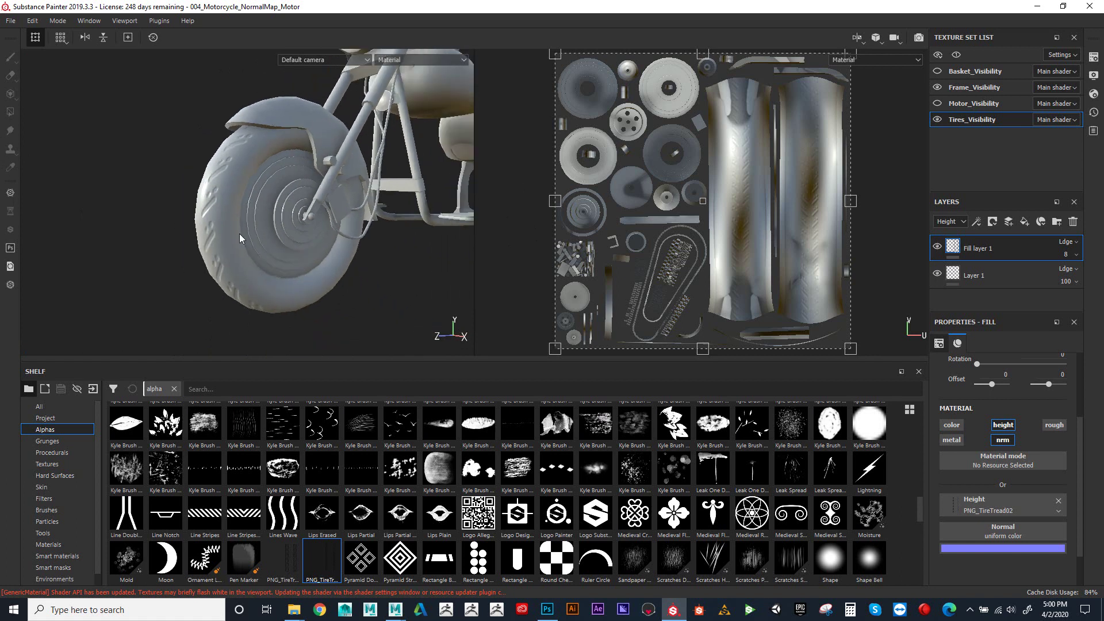